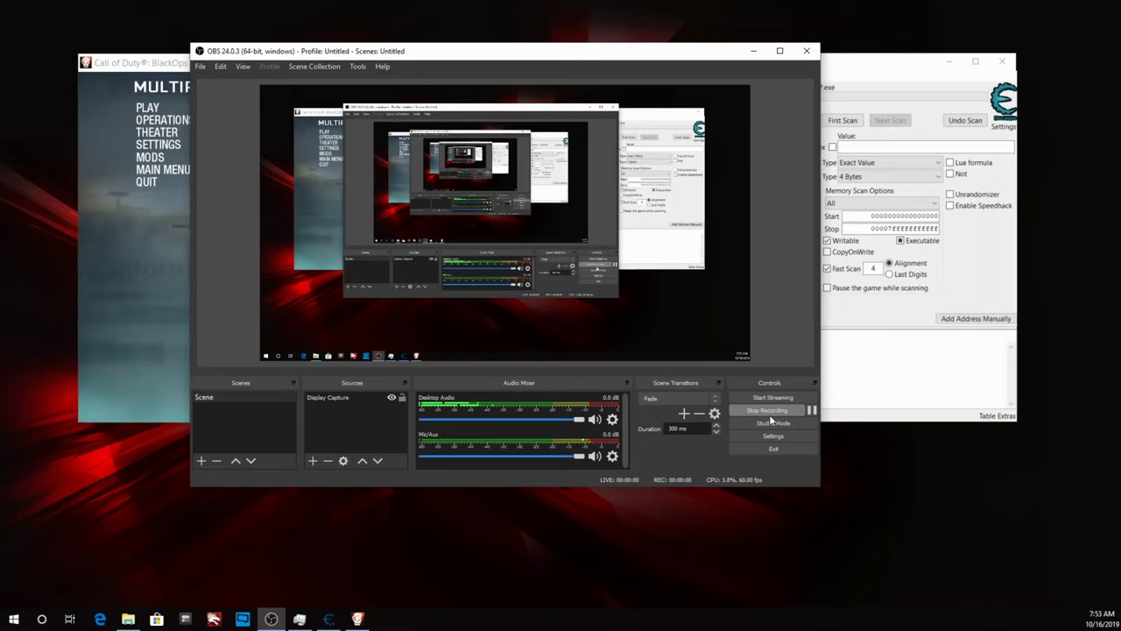
# - Minimise OBS and set up a private match in Call of Duty: Black Ops on the Nuketown map
pyautogui.click(751, 53)
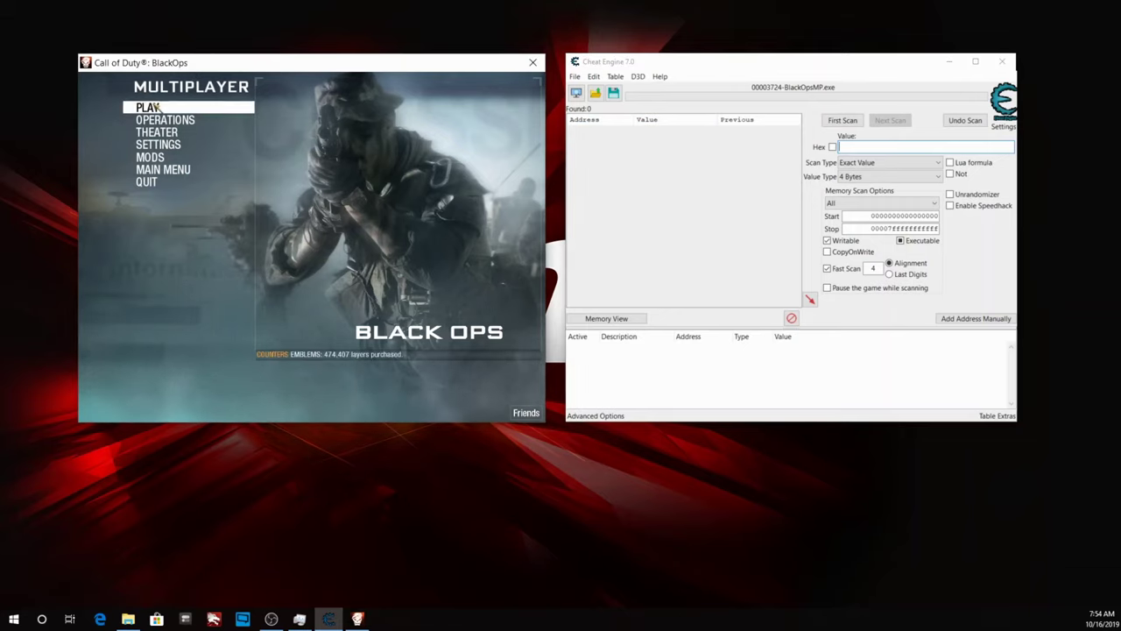
pyautogui.click(151, 107)
pyautogui.click(324, 158)
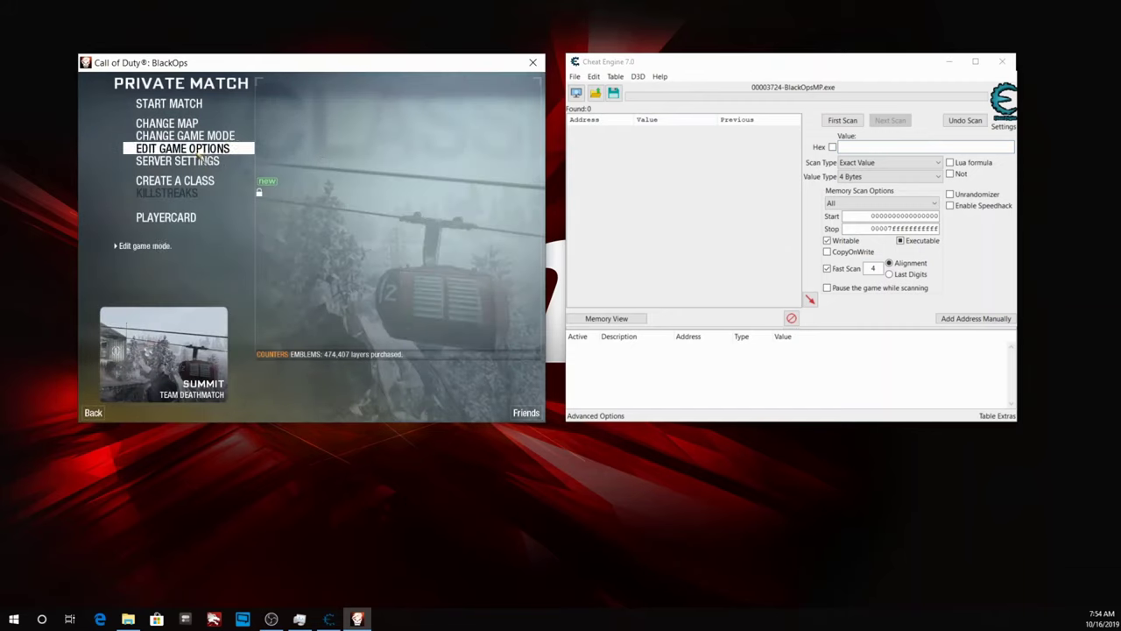
pyautogui.click(190, 125)
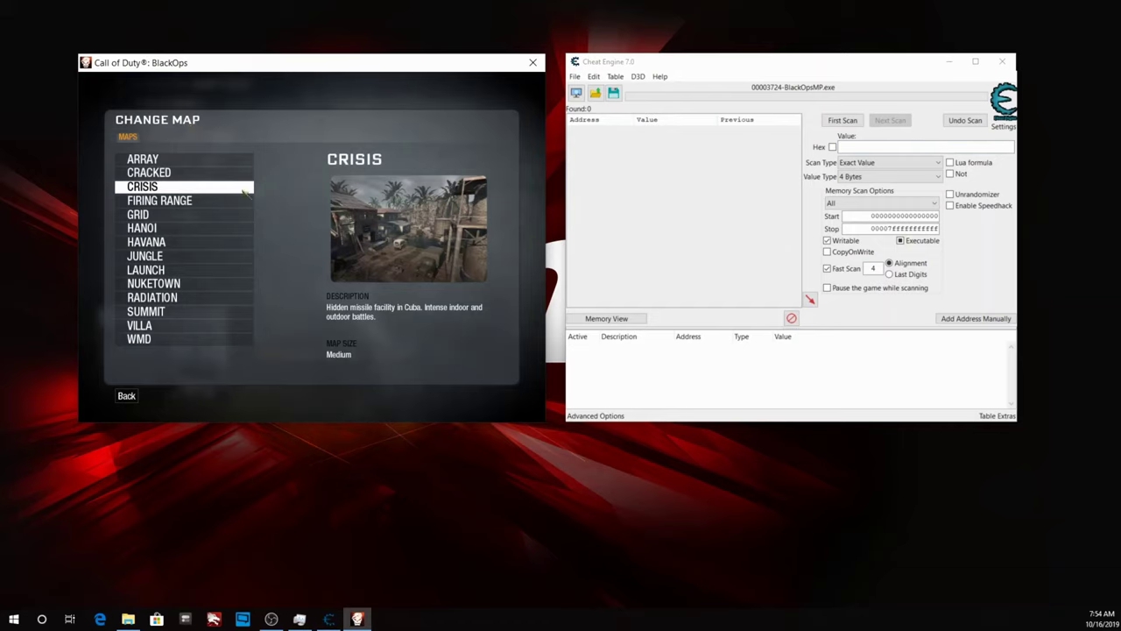
pyautogui.click(201, 282)
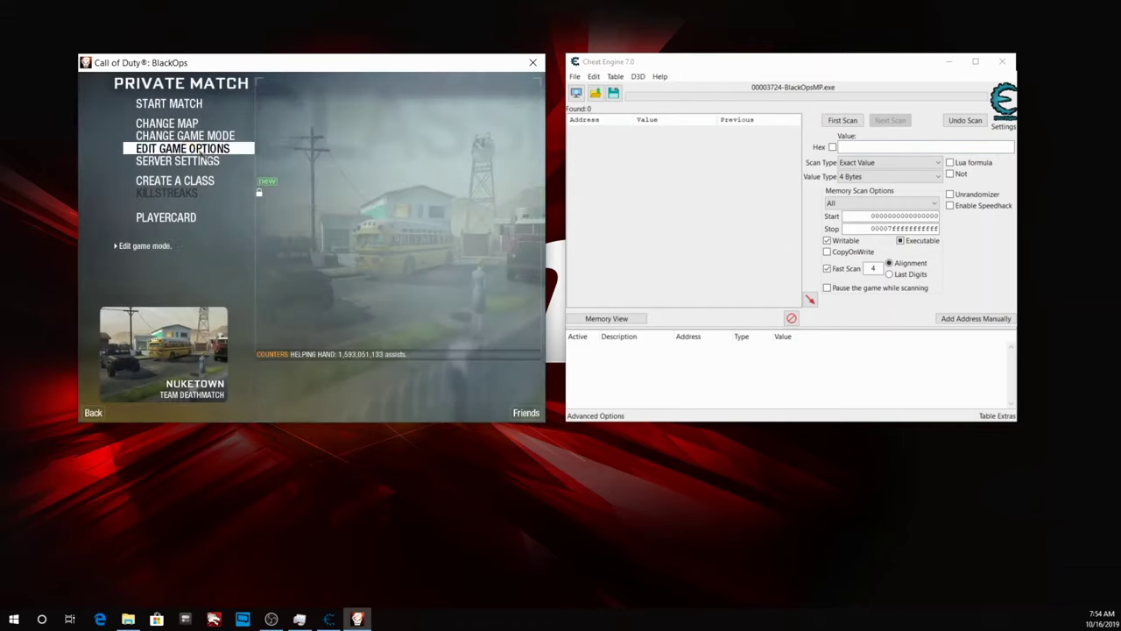
# - Edit the game options so the Custom 1 class loadout uses the SPAS-12 shotgun as its primary weapon
pyautogui.click(216, 164)
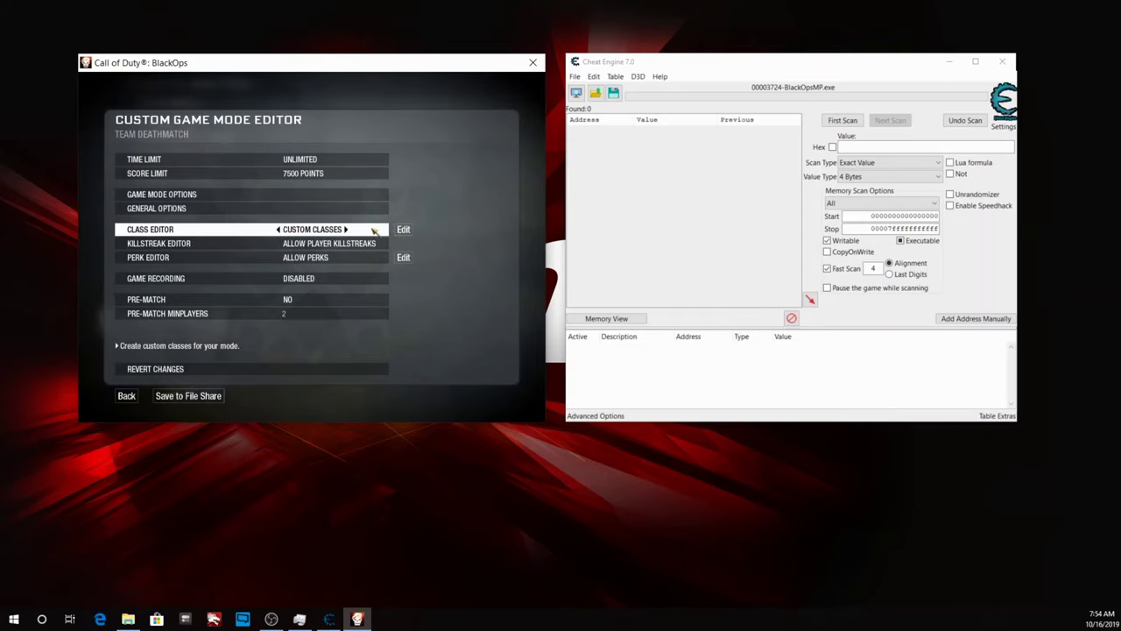
pyautogui.click(359, 230)
pyautogui.click(348, 159)
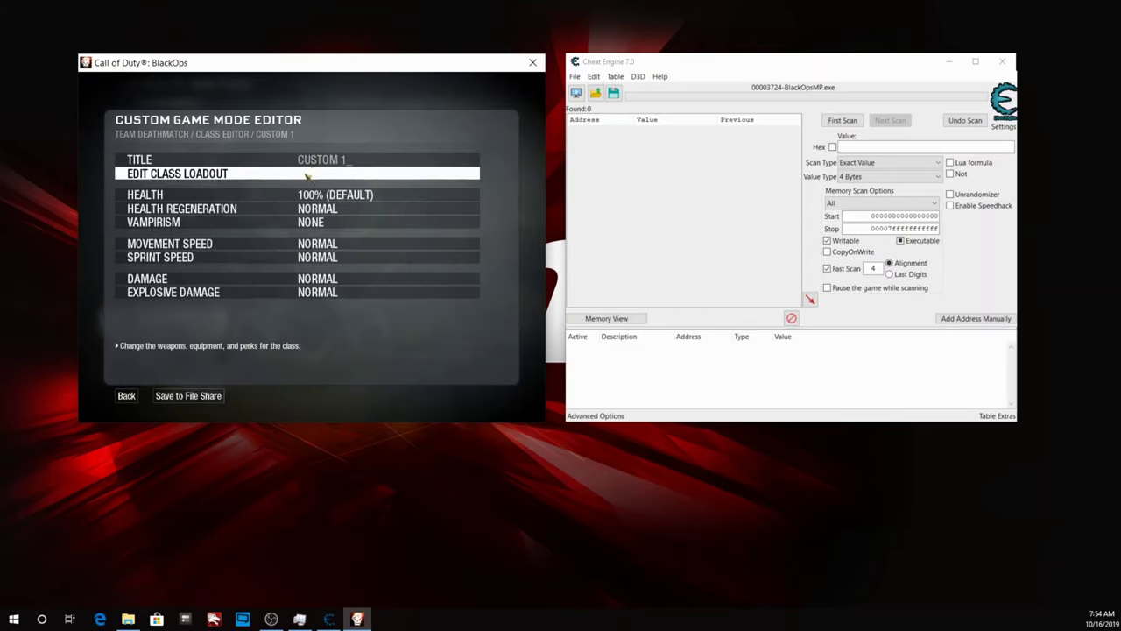
pyautogui.click(351, 173)
pyautogui.click(249, 164)
pyautogui.click(224, 166)
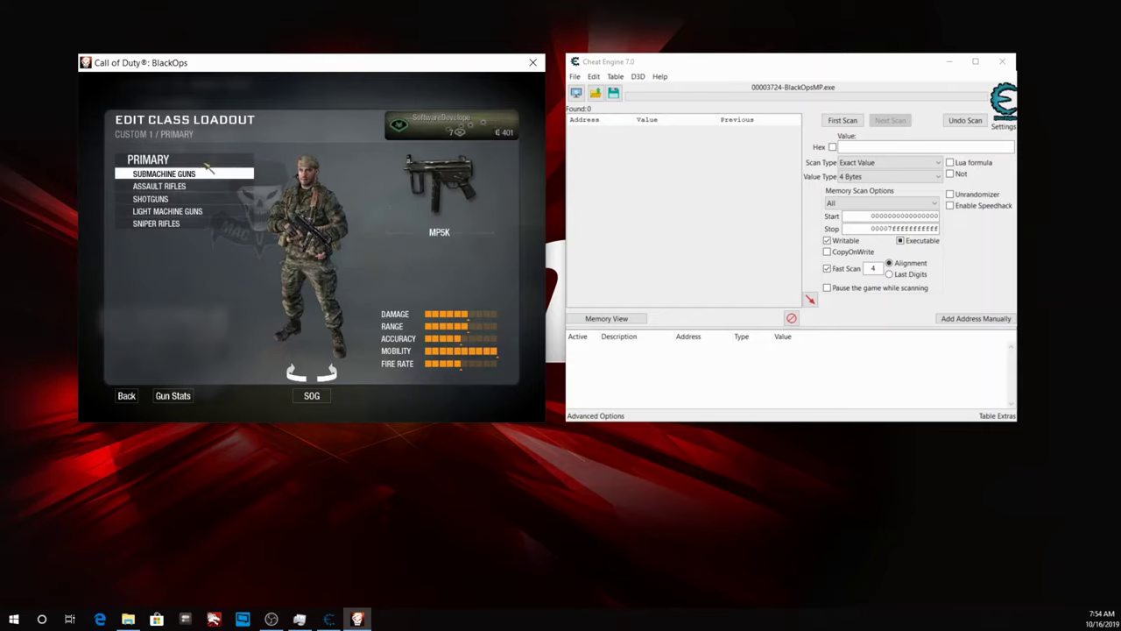
pyautogui.click(200, 199)
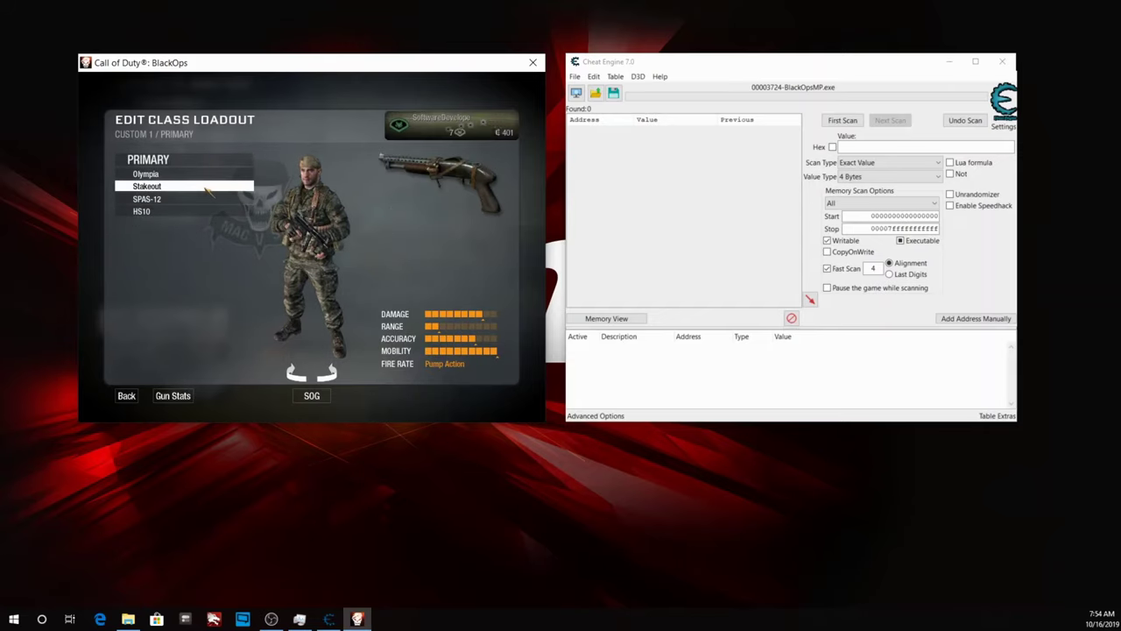
pyautogui.click(207, 198)
# - Apply the Gold camo to the SPAS-12, look through its attachments and return to the Custom 1 loadout
pyautogui.click(175, 187)
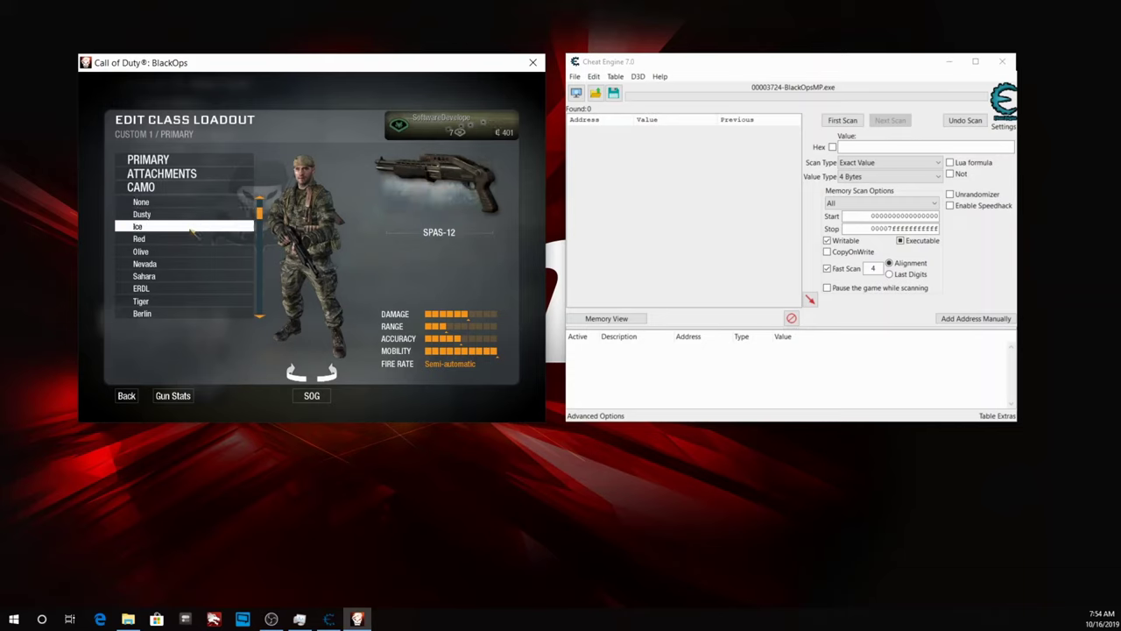
pyautogui.moveTo(258, 213); pyautogui.dragTo(260, 305)
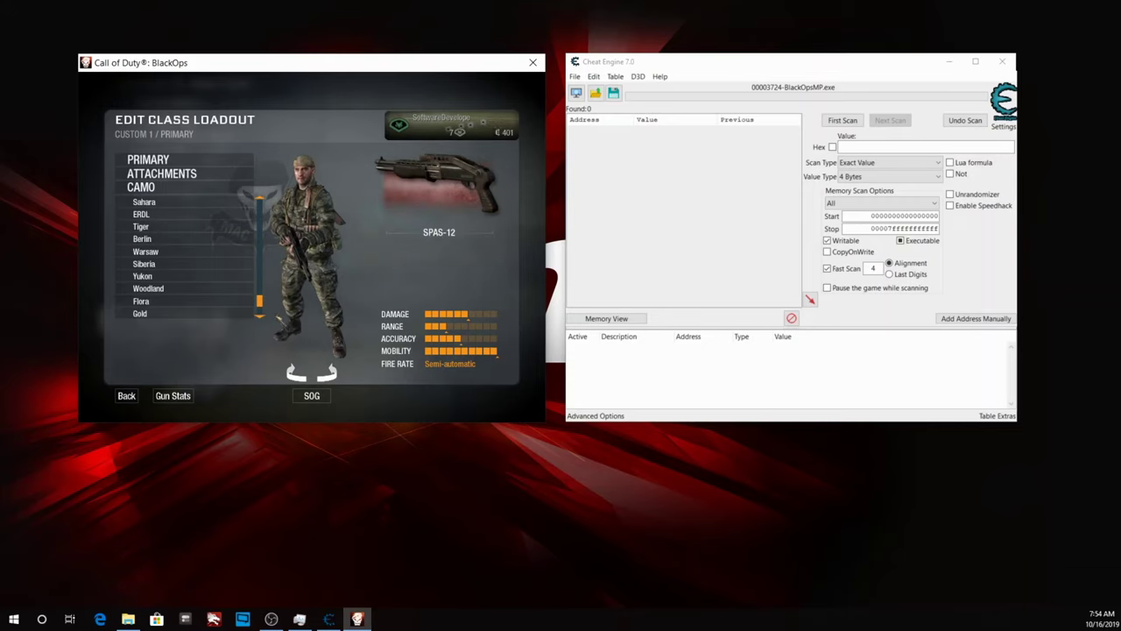
pyautogui.click(223, 314)
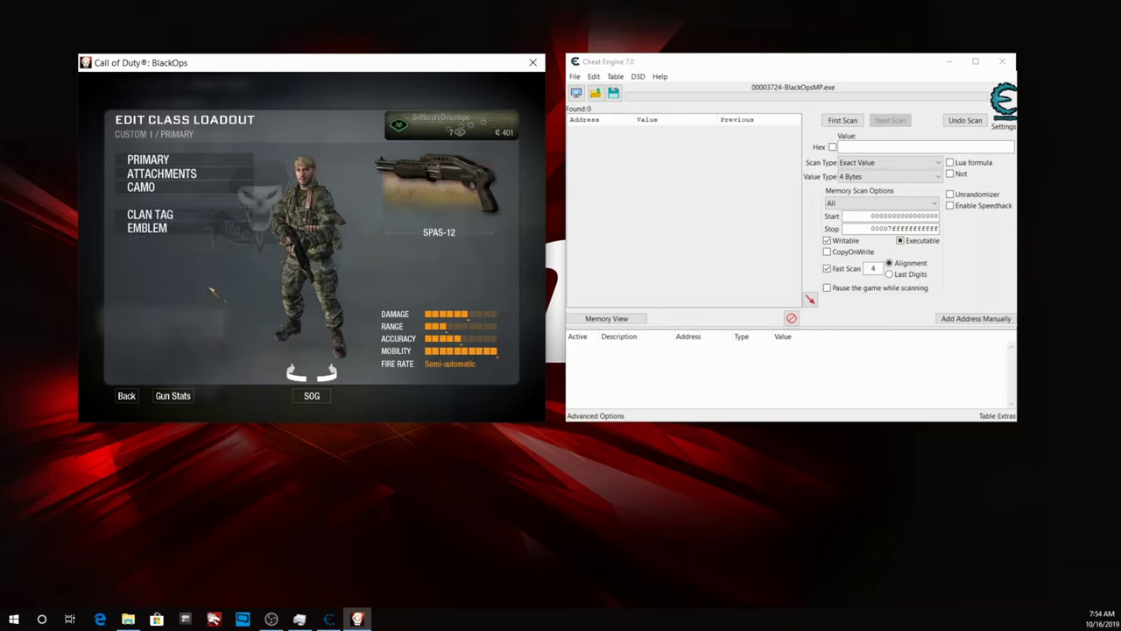
pyautogui.click(163, 174)
pyautogui.click(177, 190)
pyautogui.press('Escape')
pyautogui.press('Escape')
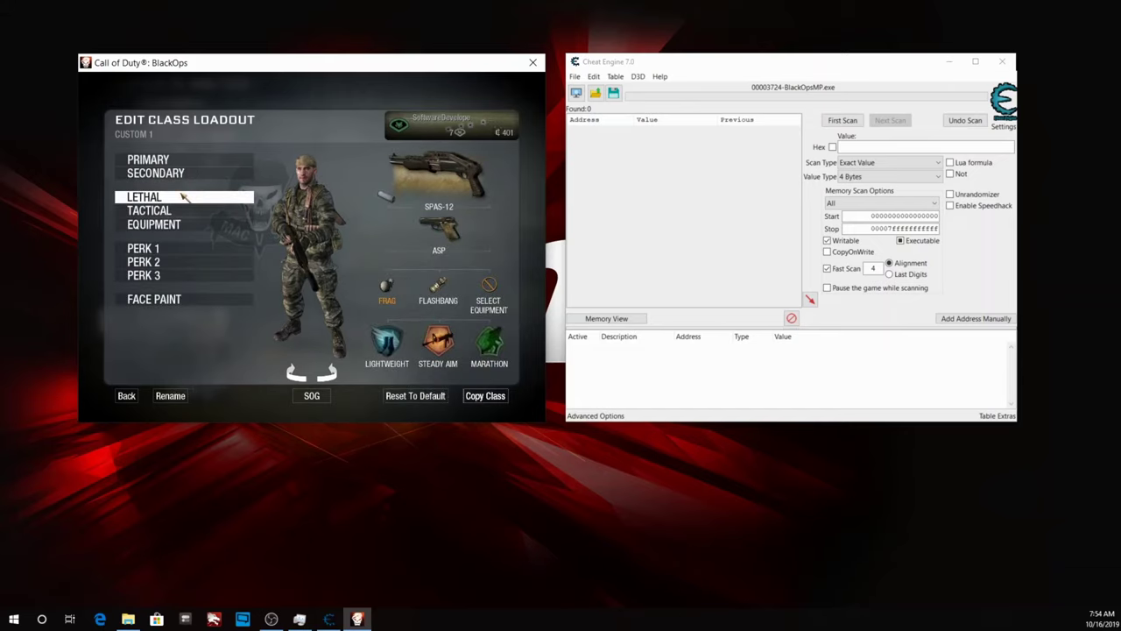
# - Leave the custom game mode editor and start the Nuketown Team Deathmatch private match
pyautogui.press('Escape')
pyautogui.press('Escape')
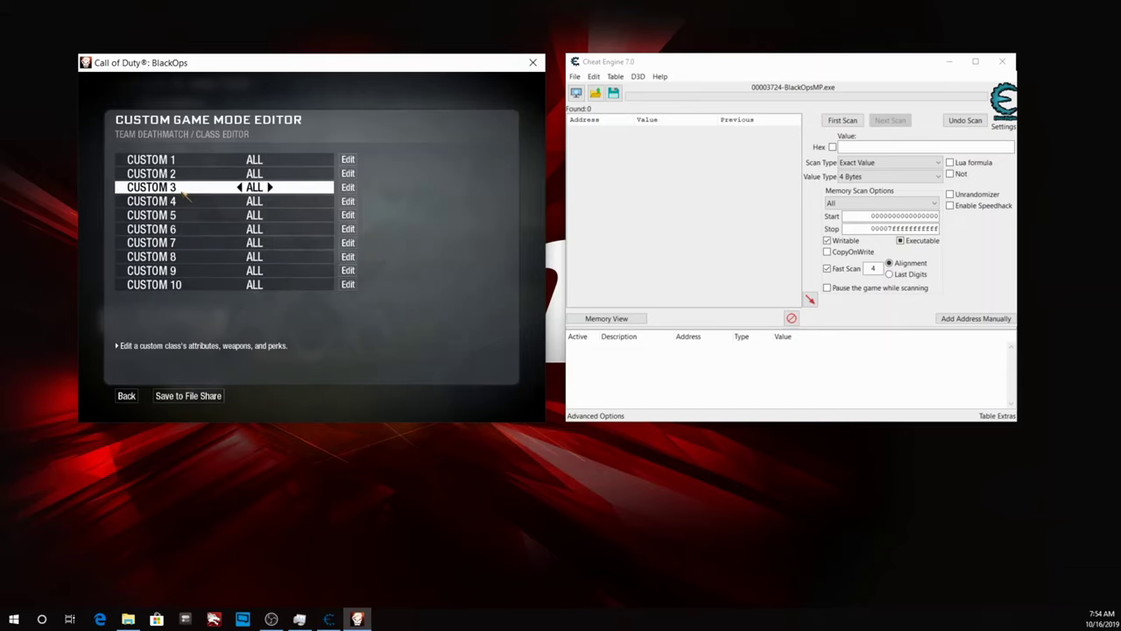
pyautogui.press('Escape')
pyautogui.press('Escape')
pyautogui.click(188, 150)
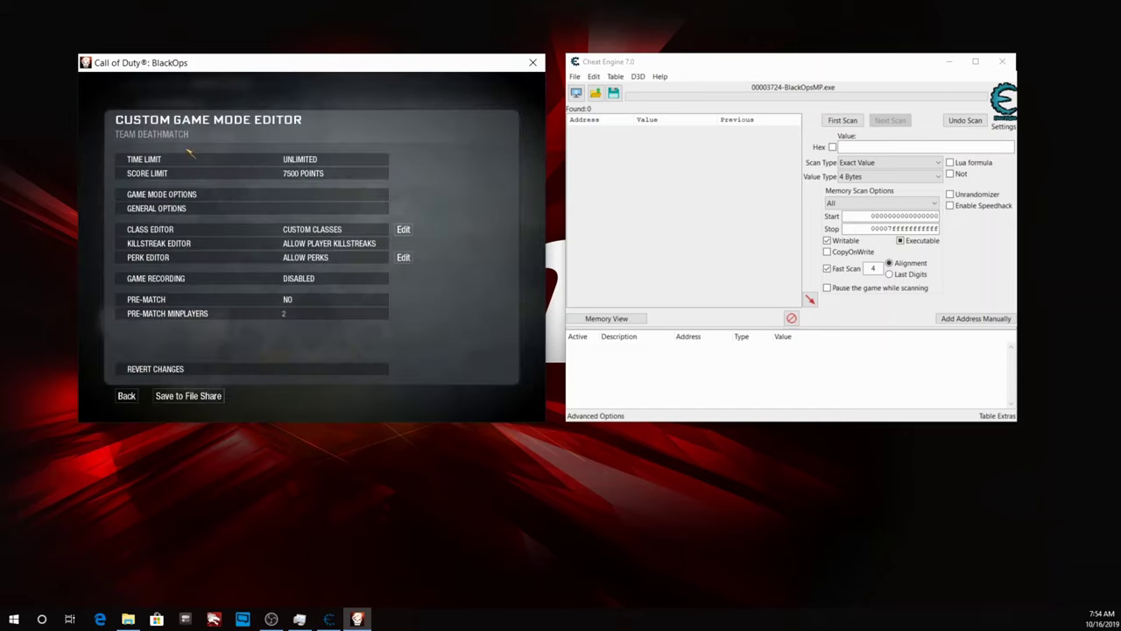
pyautogui.press('Escape')
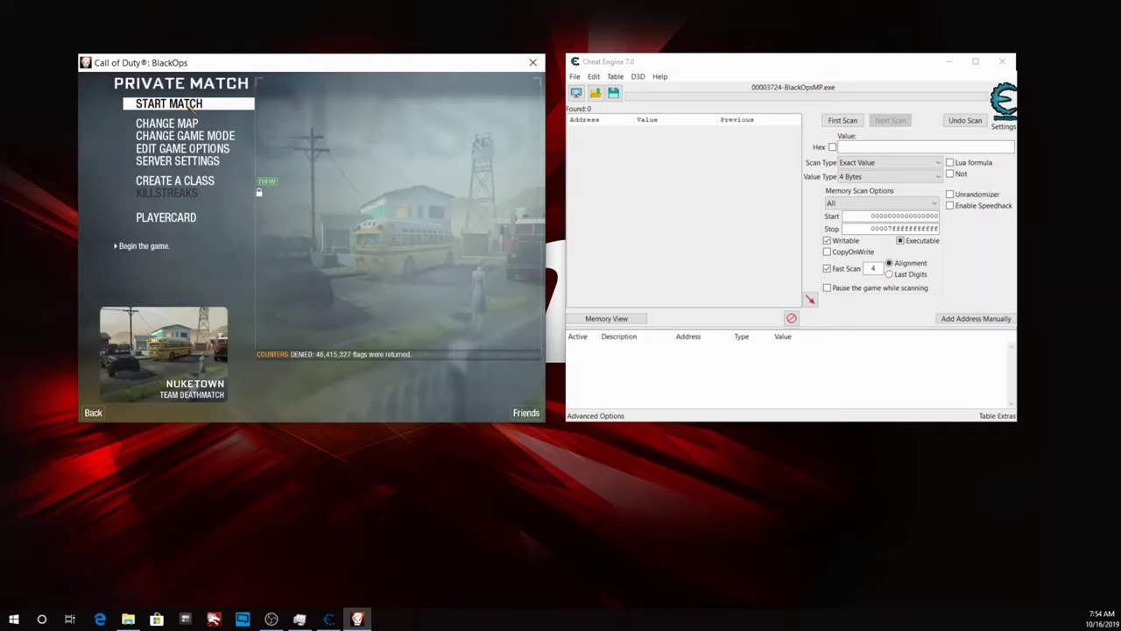
pyautogui.press('Return')
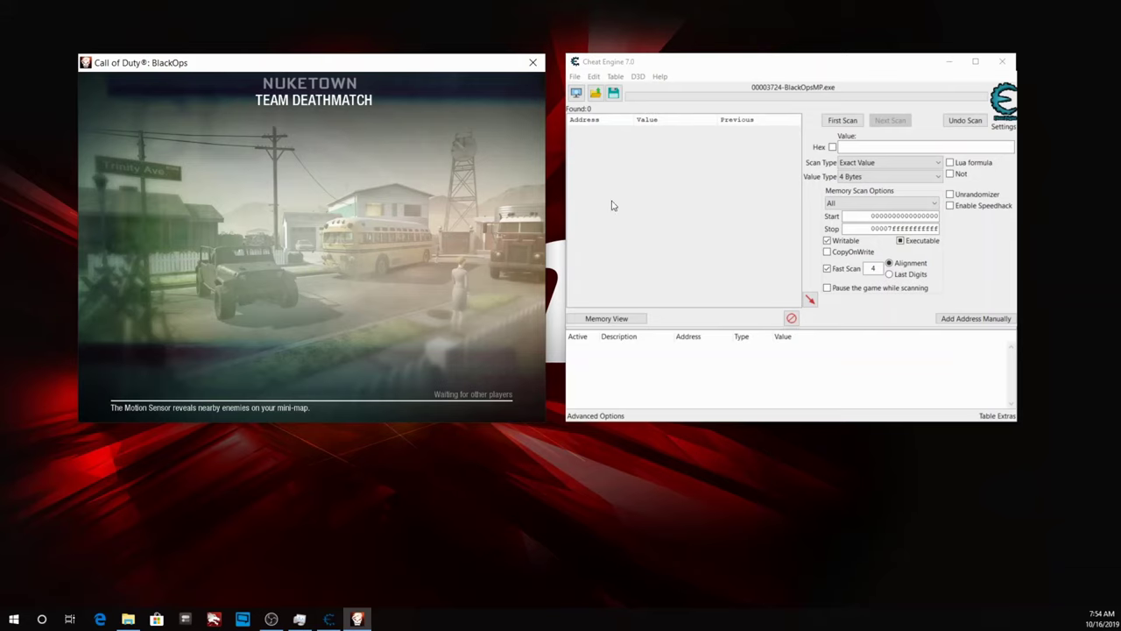
# - Switch to Cheat Engine and attach it to the Call of Duty: BlackOps process
pyautogui.press('Escape')
pyautogui.press('Escape')
pyautogui.click(576, 92)
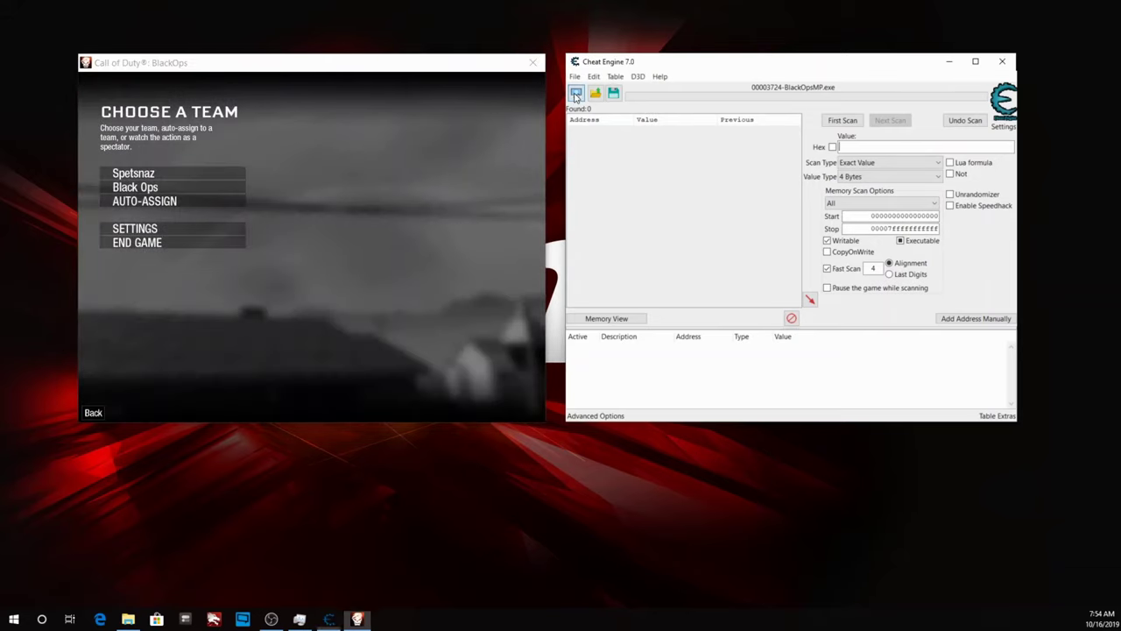
pyautogui.click(759, 318)
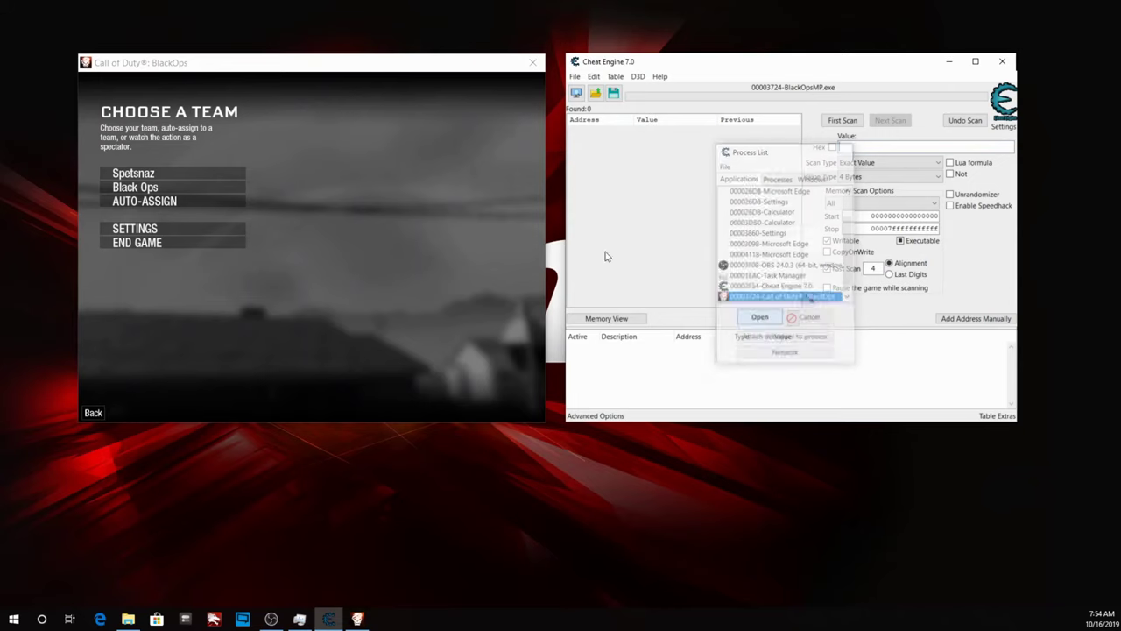
# - Return to the game, join the Spetsnaz team and spawn with the first custom class
pyautogui.click(350, 228)
pyautogui.press('Escape')
pyautogui.press('Escape')
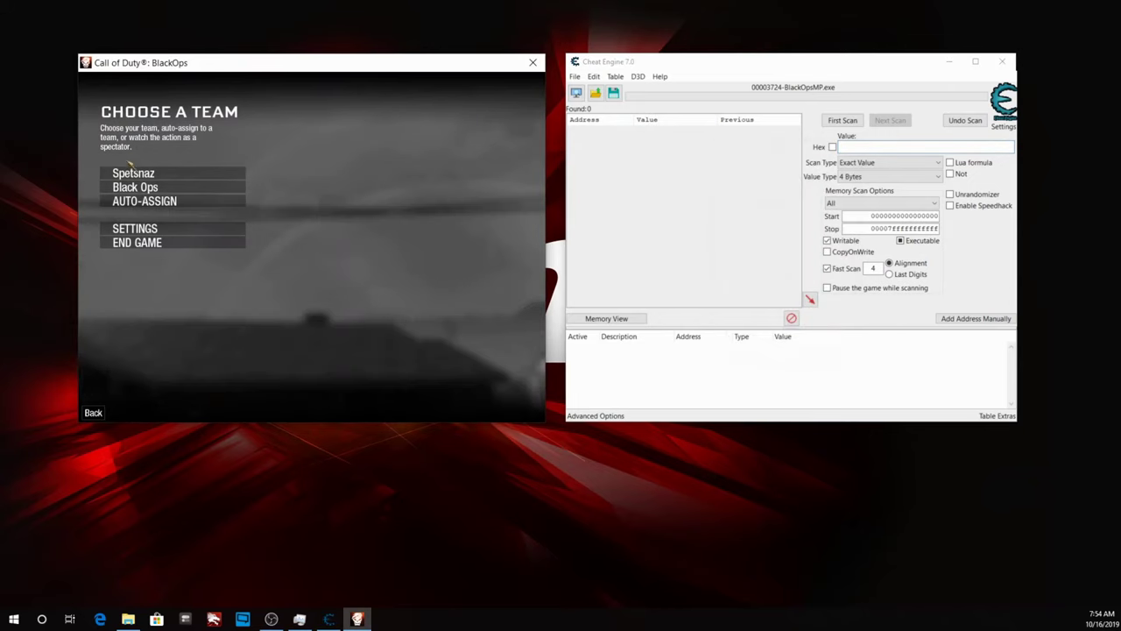
pyautogui.click(149, 175)
pyautogui.click(149, 176)
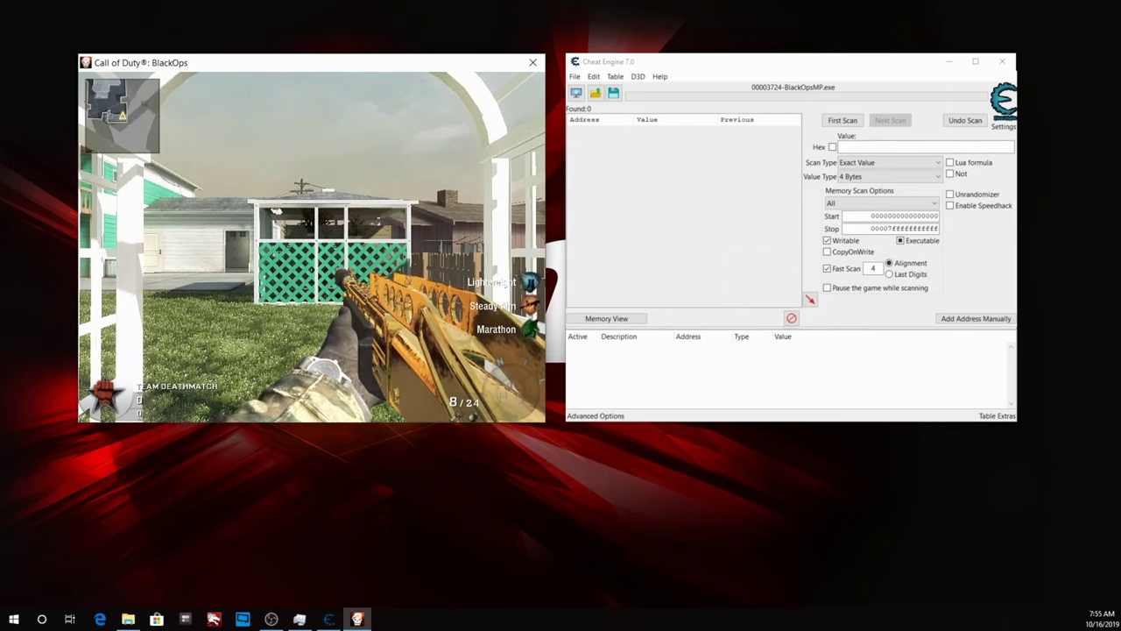
pyautogui.press('w')
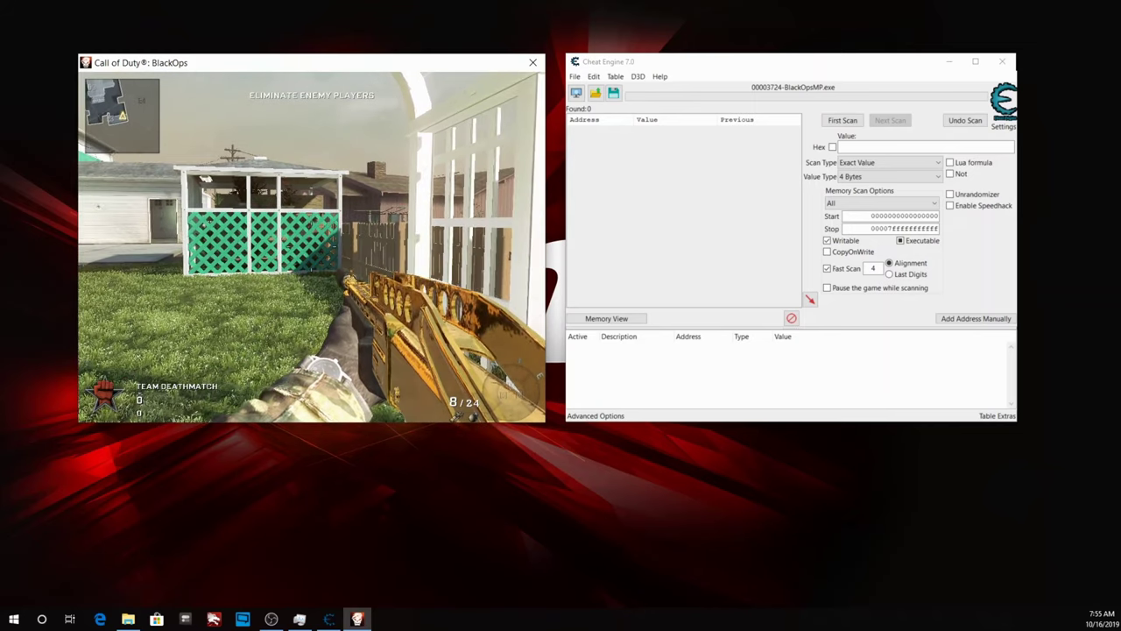
# - Pause the match and run a first Cheat Engine scan for the exact 4-byte value 8
pyautogui.press('Escape')
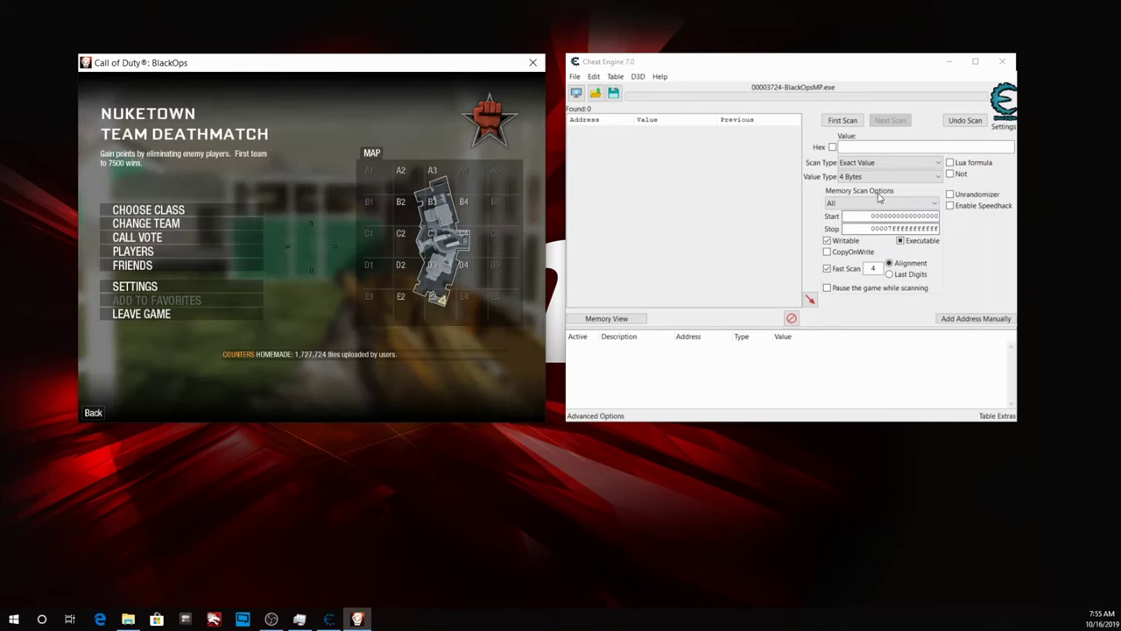
pyautogui.press('Escape')
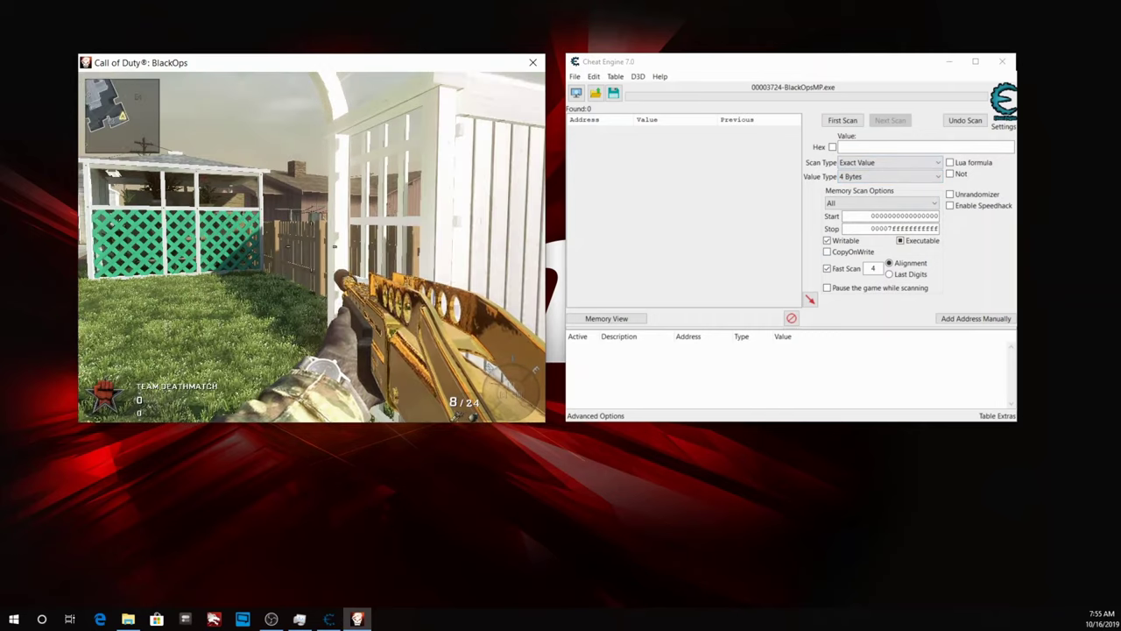
pyautogui.press('Escape')
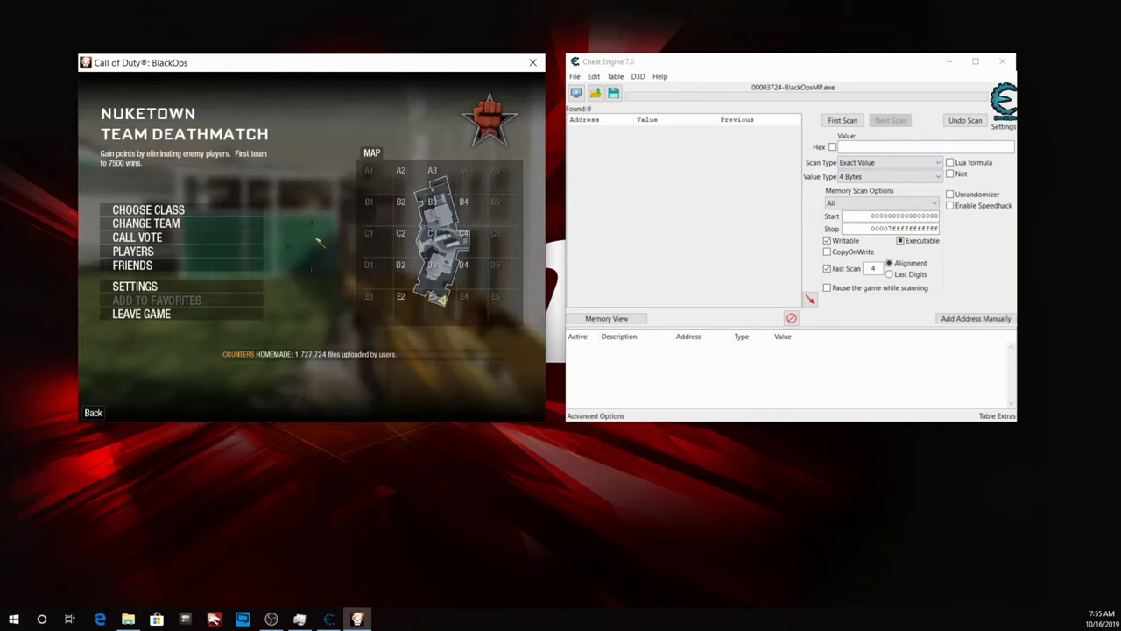
pyautogui.click(855, 149)
pyautogui.write('8')
pyautogui.press('Return')
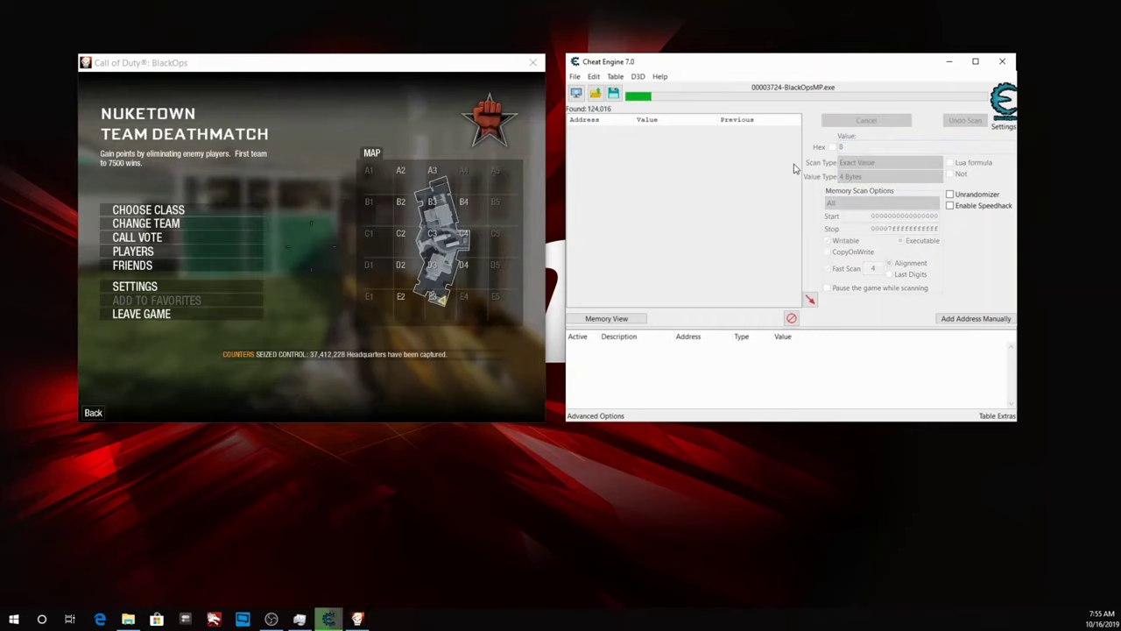
# - Resume the match to fire three rounds, pause it, and narrow the scan to the exact value 5
pyautogui.click(339, 220)
pyautogui.press('Escape')
pyautogui.click(312, 246)
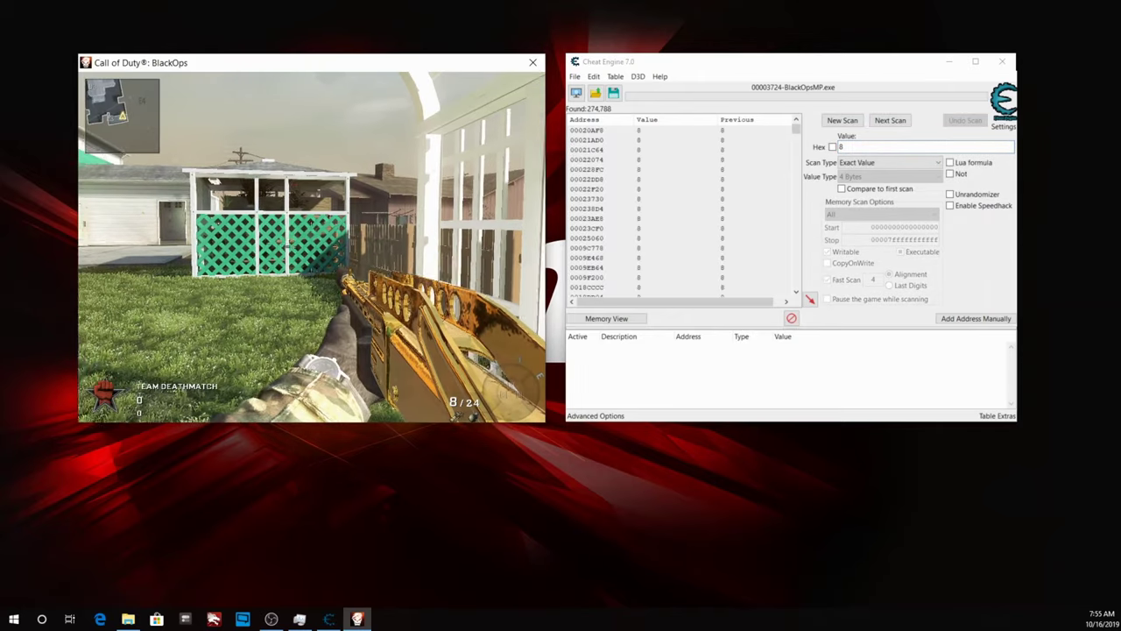
pyautogui.click(312, 246)
pyautogui.click(312, 247)
pyautogui.press('Escape')
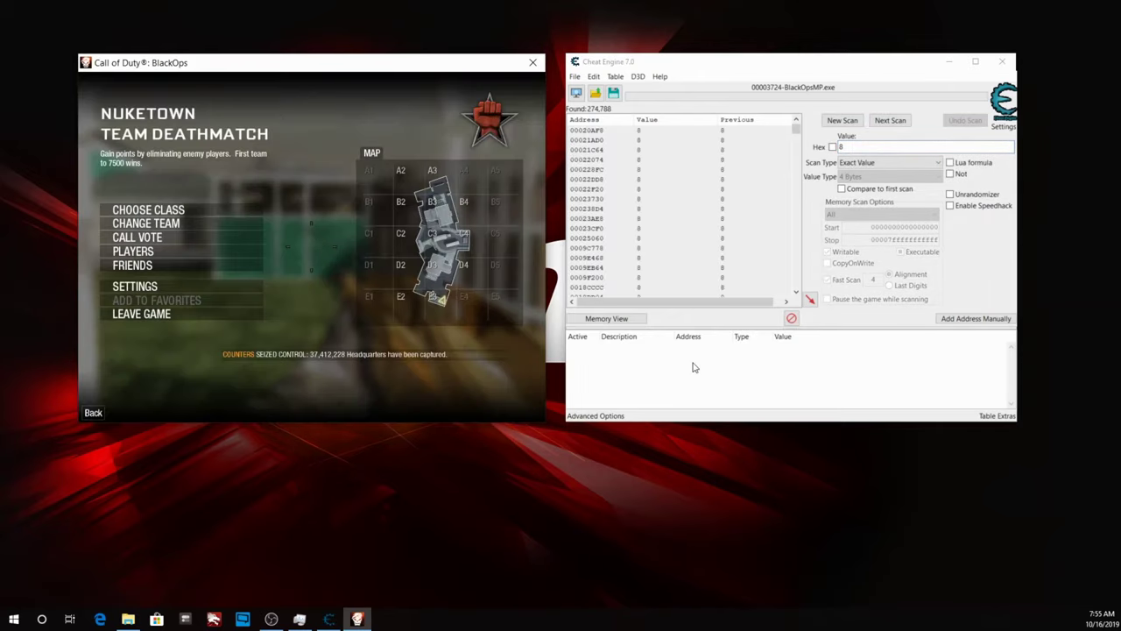
pyautogui.click(900, 146)
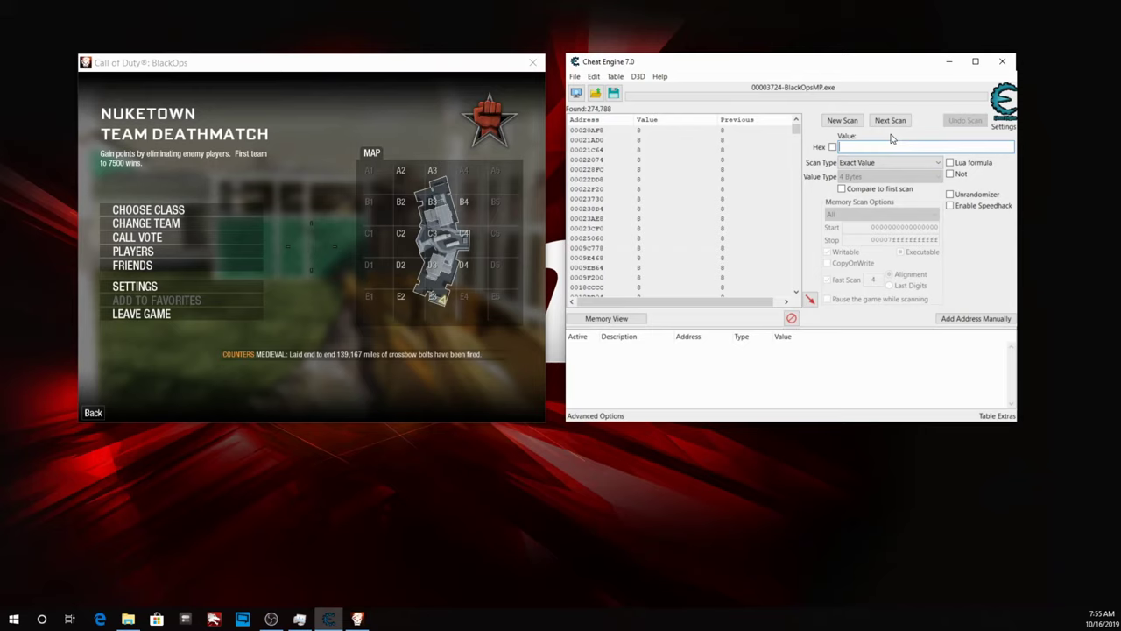
pyautogui.press('Return')
# - Fire three more rounds in the game, pause it, and narrow the scan to the exact value 2
pyautogui.click(476, 197)
pyautogui.press('Escape')
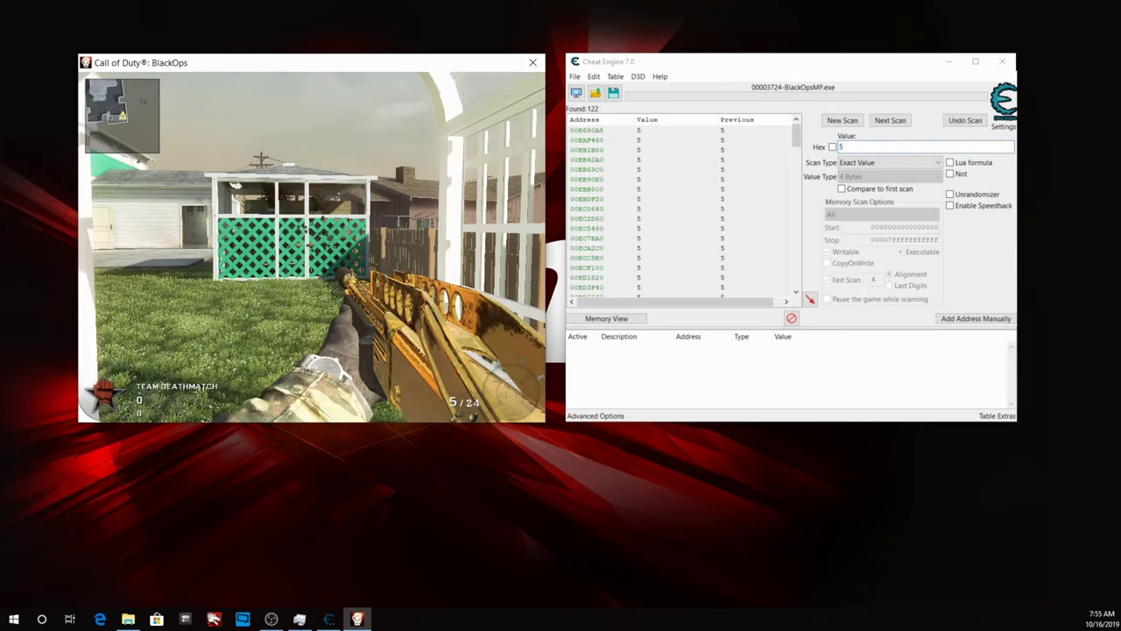
pyautogui.press('Escape')
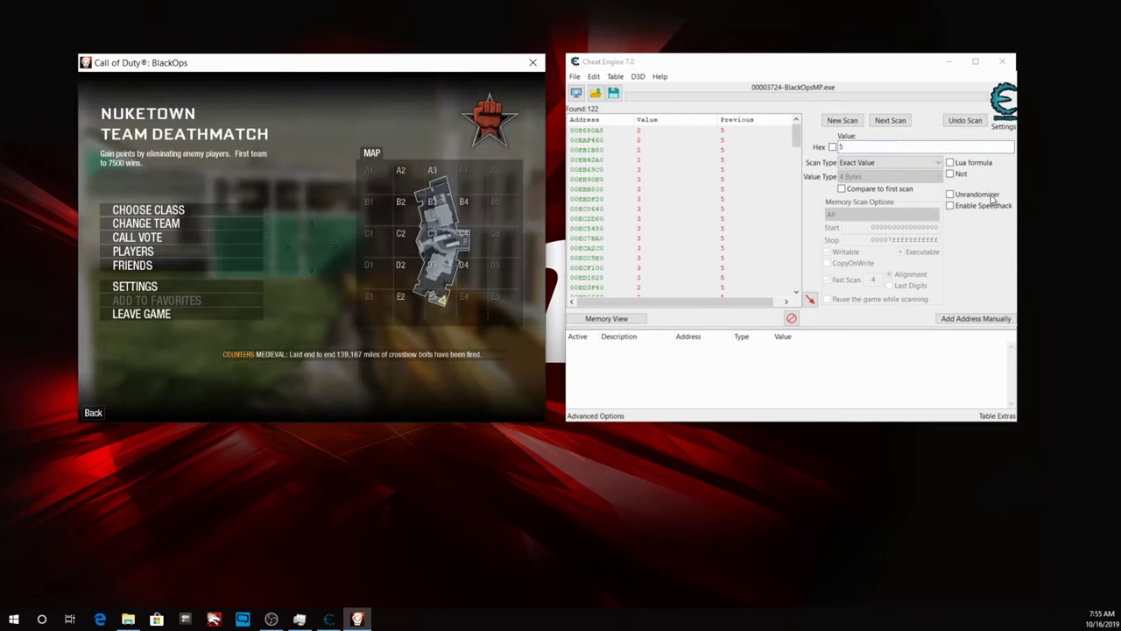
pyautogui.click(902, 146)
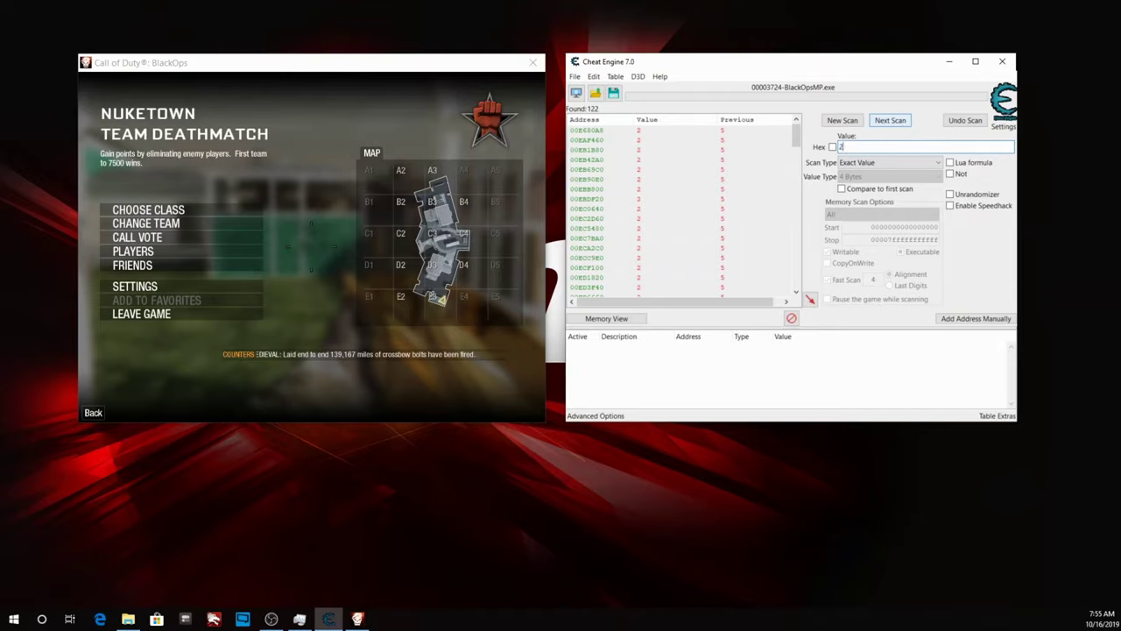
# - Resume the match to reload the shotgun to five rounds, pause it, and narrow the scan to the exact value 5
pyautogui.click(419, 186)
pyautogui.press('Escape')
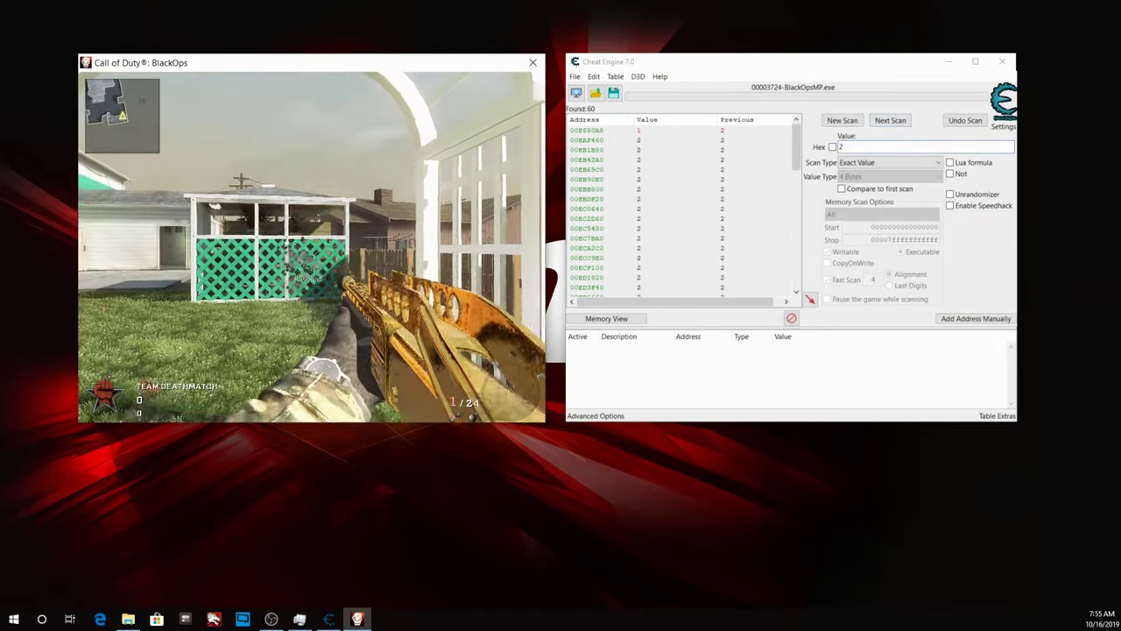
pyautogui.press('r')
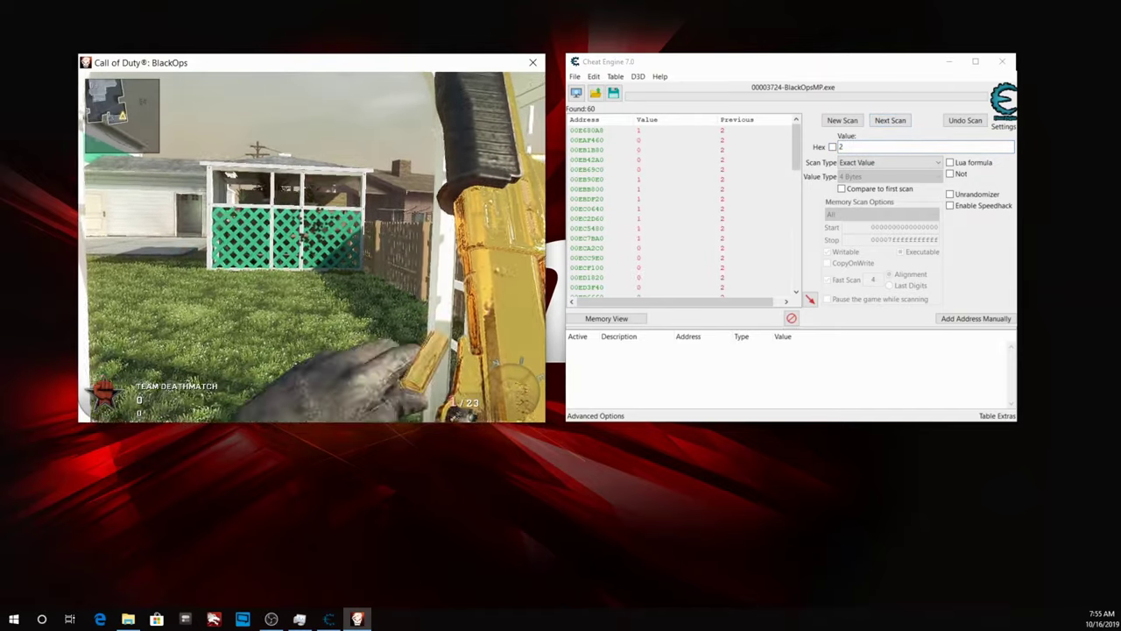
pyautogui.press('a')
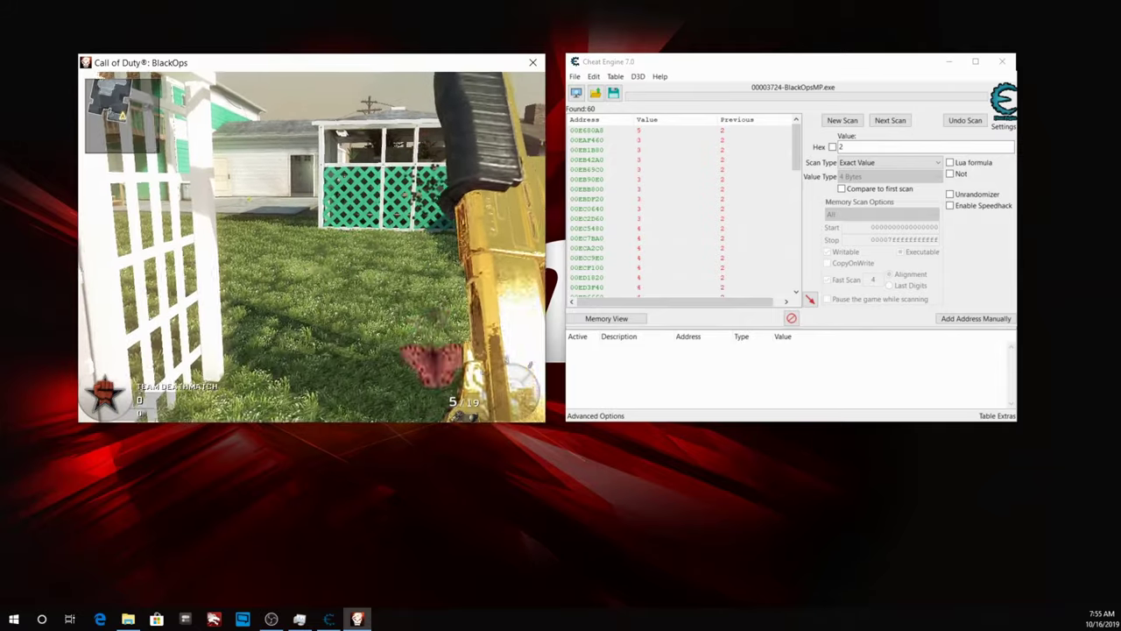
pyautogui.press('d')
pyautogui.press('Escape')
pyautogui.click(880, 147)
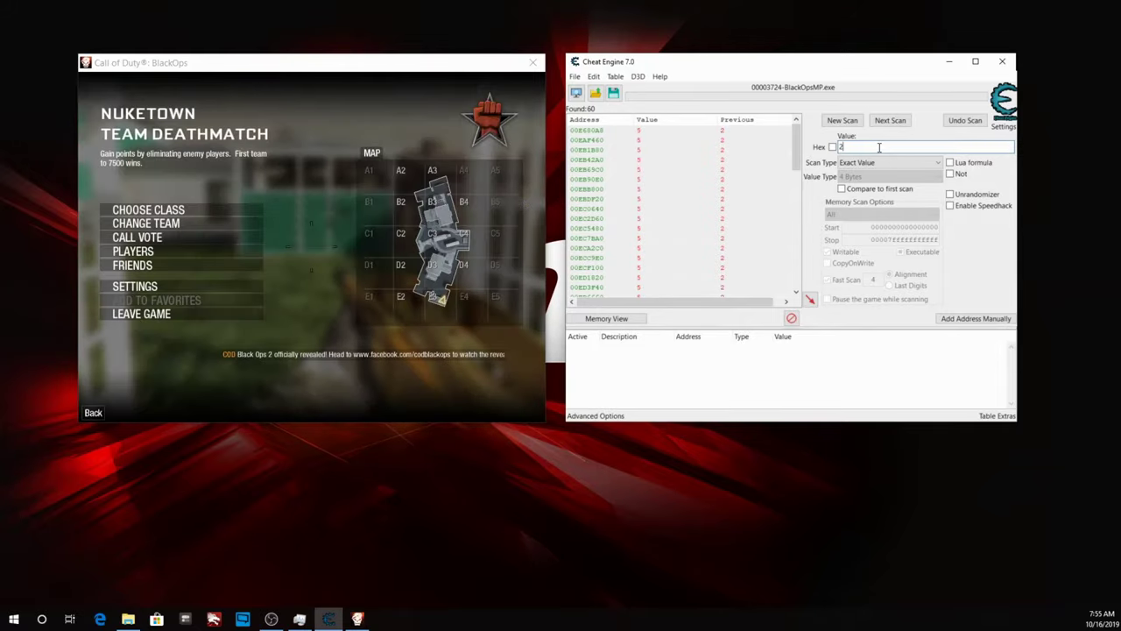
pyautogui.write('5')
pyautogui.press('Return')
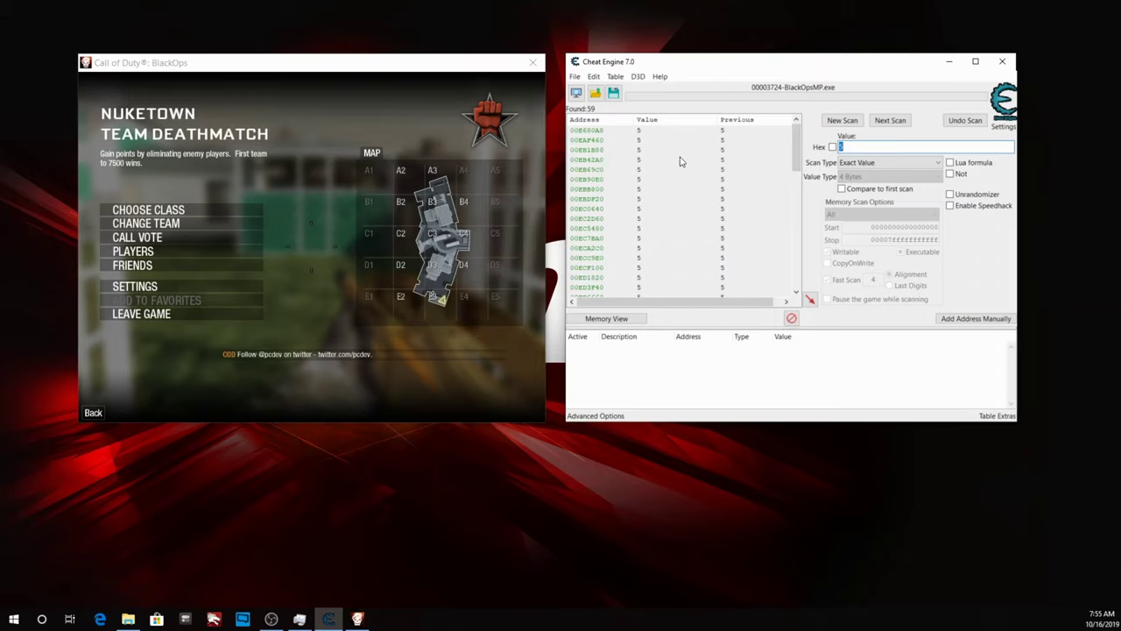
# - Remove all scan results from address 27346E34 down to the end of the list
pyautogui.moveTo(799, 162); pyautogui.dragTo(796, 245)
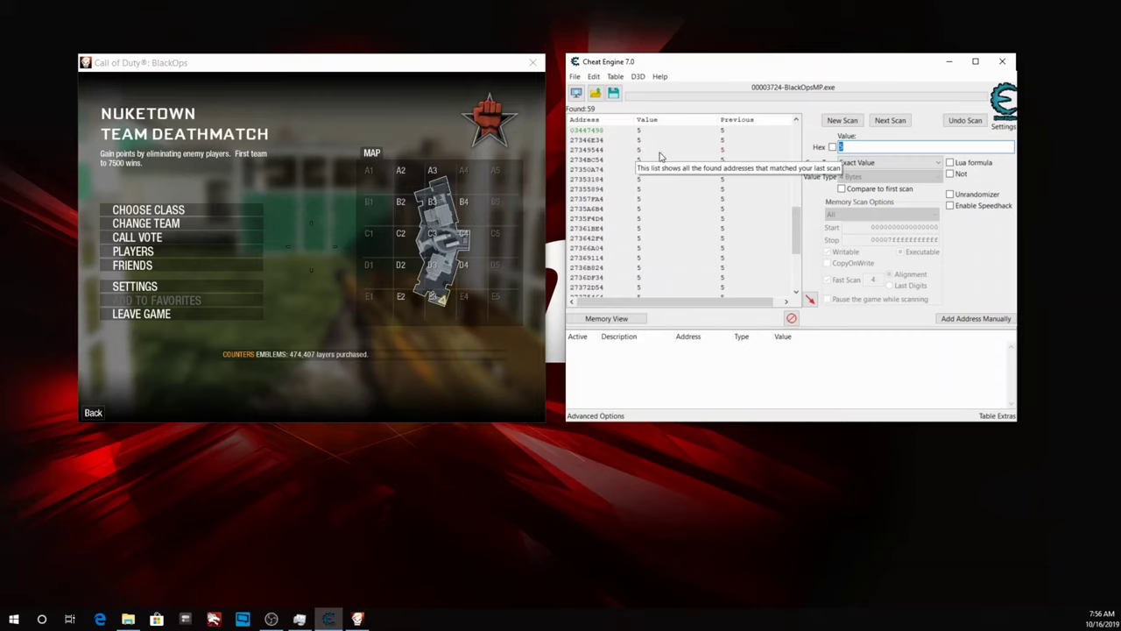
pyautogui.moveTo(793, 231); pyautogui.dragTo(805, 153)
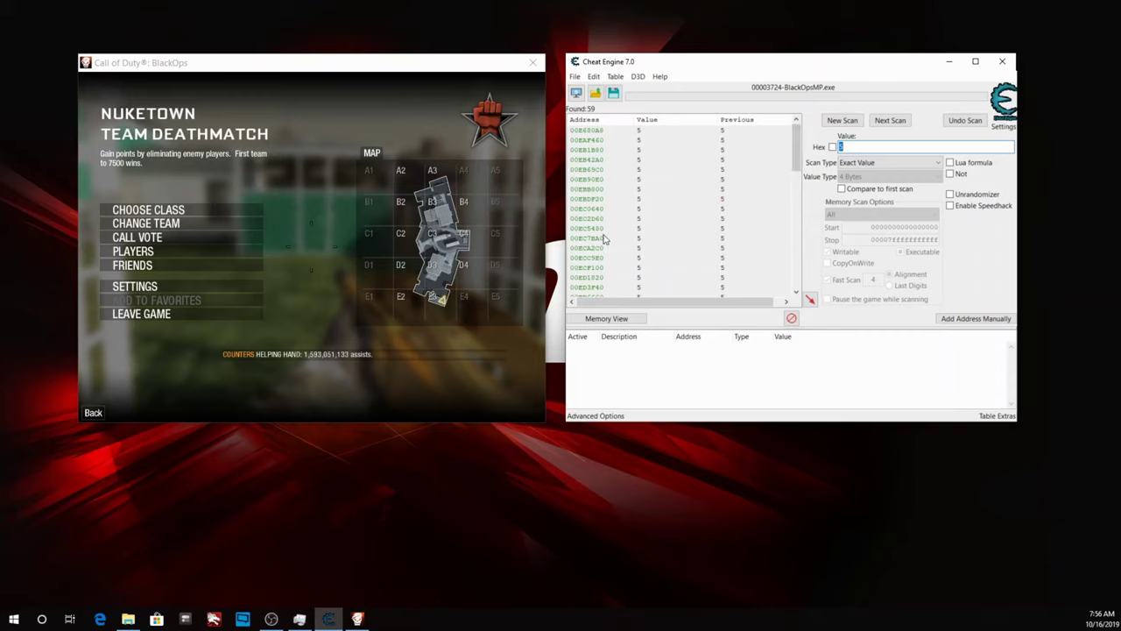
pyautogui.moveTo(796, 181); pyautogui.dragTo(796, 246)
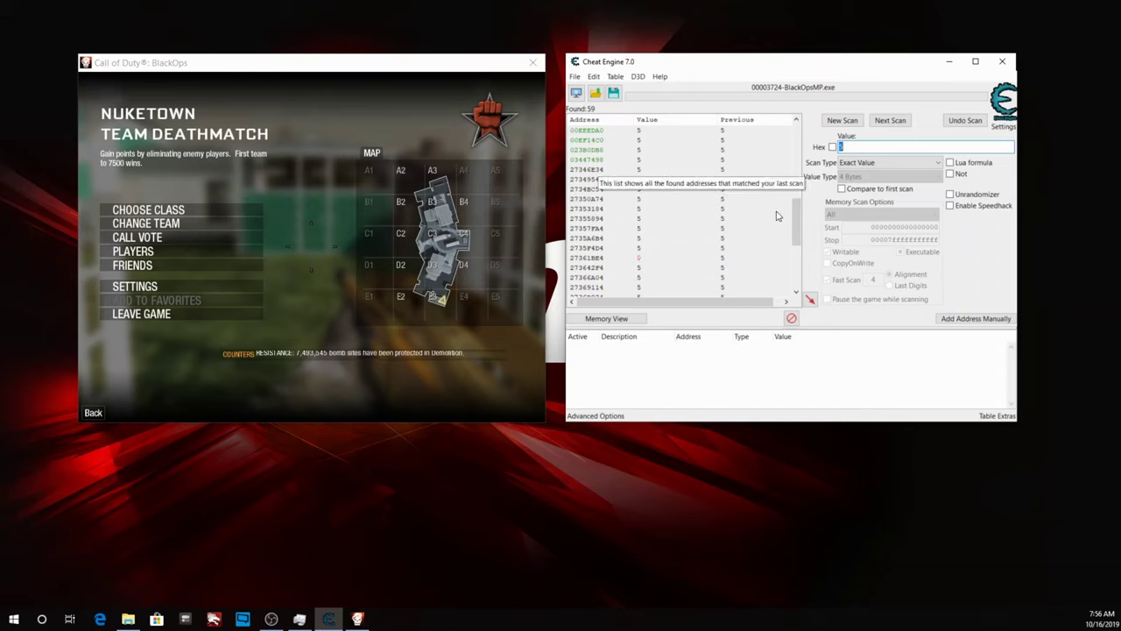
pyautogui.moveTo(796, 230)
pyautogui.mouseDown()
pyautogui.moveTo(796, 201)
pyautogui.moveTo(792, 237)
pyautogui.mouseUp()
pyautogui.click(601, 140)
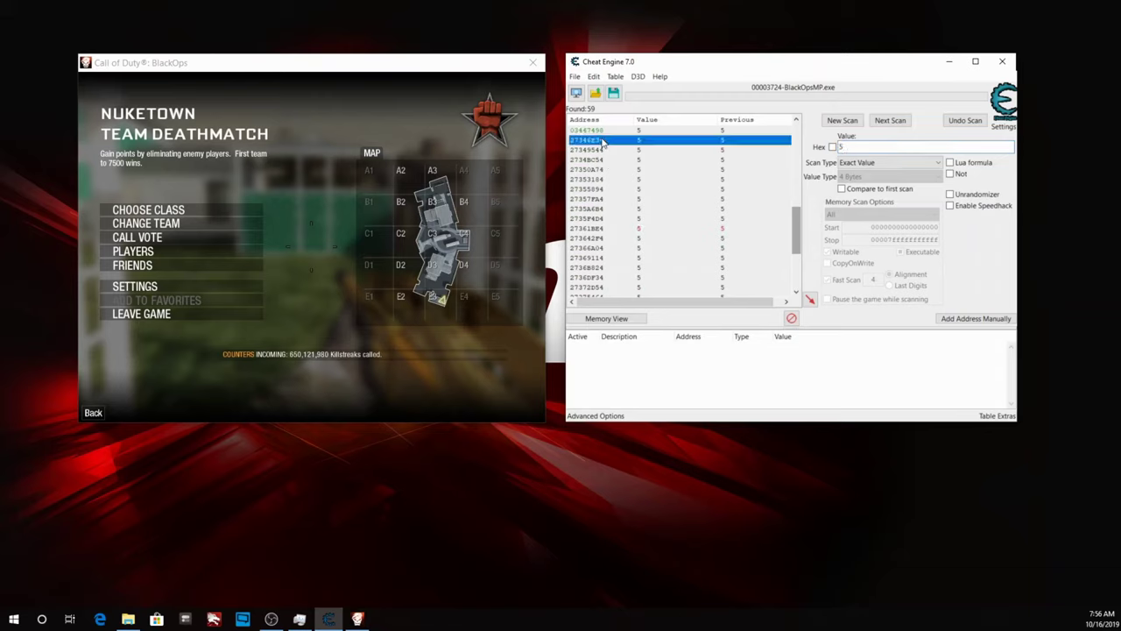
pyautogui.hotkey('shift', 'Down')
pyautogui.hotkey('shift', 'Down')
pyautogui.hotkey('shift', 'Down')
pyautogui.hotkey('shift', 'Down')
pyautogui.hotkey('shift', 'Down')
pyautogui.hotkey('shift', 'Down')
pyautogui.hotkey('shift', 'Down')
pyautogui.hotkey('shift', 'Down')
pyautogui.hotkey('shift', 'Down')
pyautogui.hotkey('shift', 'Down')
pyautogui.hotkey('shift', 'Down')
pyautogui.hotkey('shift', 'Down')
pyautogui.hotkey('shift', 'Down')
pyautogui.hotkey('shift', 'Down')
pyautogui.hotkey('shift', 'Down')
pyautogui.hotkey('shift', 'Down')
pyautogui.hotkey('shift', 'Down')
pyautogui.hotkey('shift', 'Down')
pyautogui.hotkey('shift', 'Down')
pyautogui.hotkey('shift', 'Down')
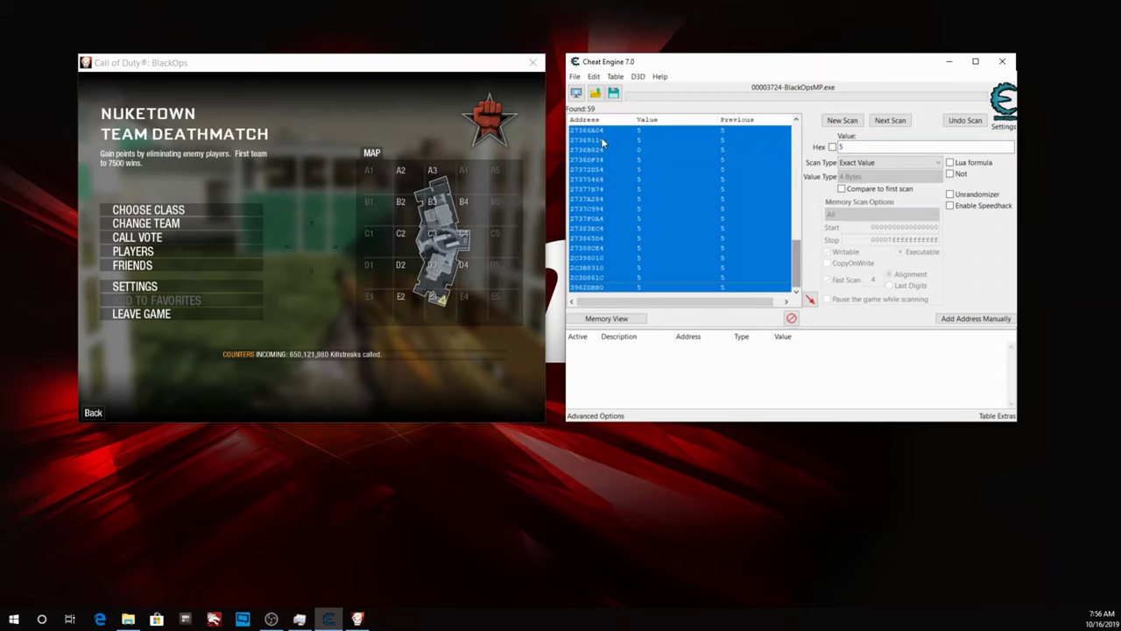
pyautogui.rightClick(675, 205)
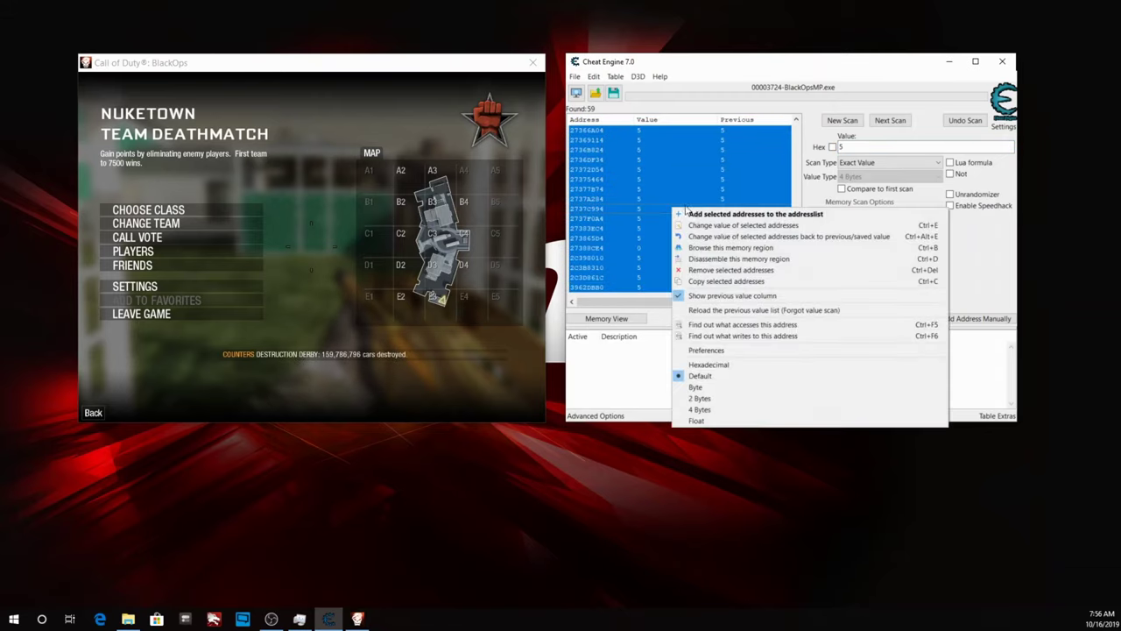
pyautogui.click(728, 270)
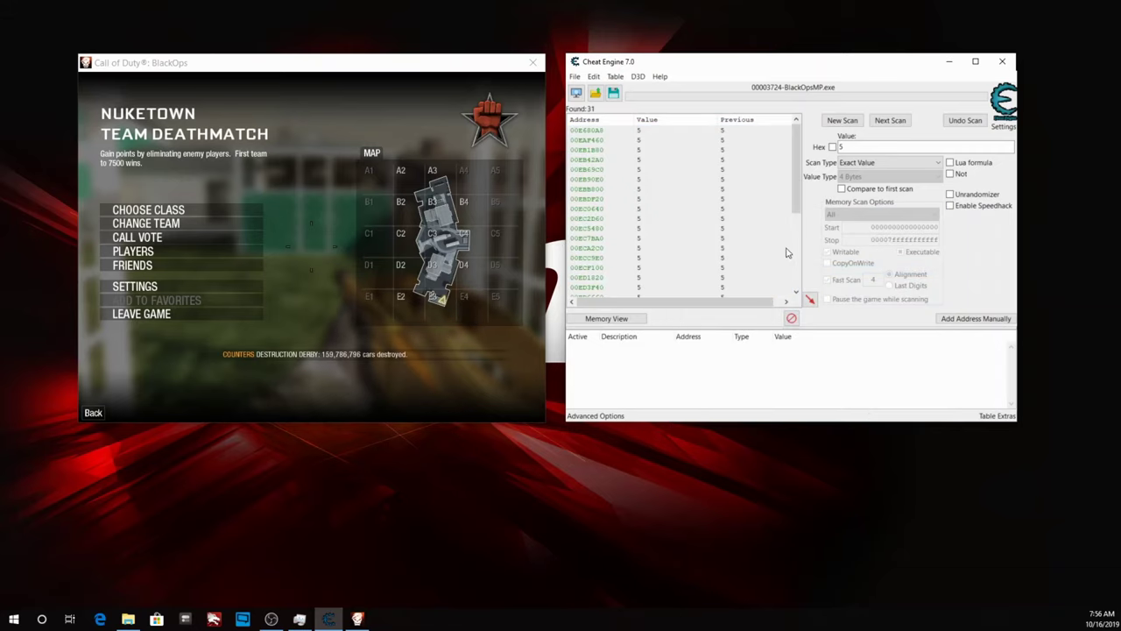
# - Add the last ten scan results, from 00EE02E0 to 03447498, to the address list
pyautogui.moveTo(797, 209); pyautogui.dragTo(797, 274)
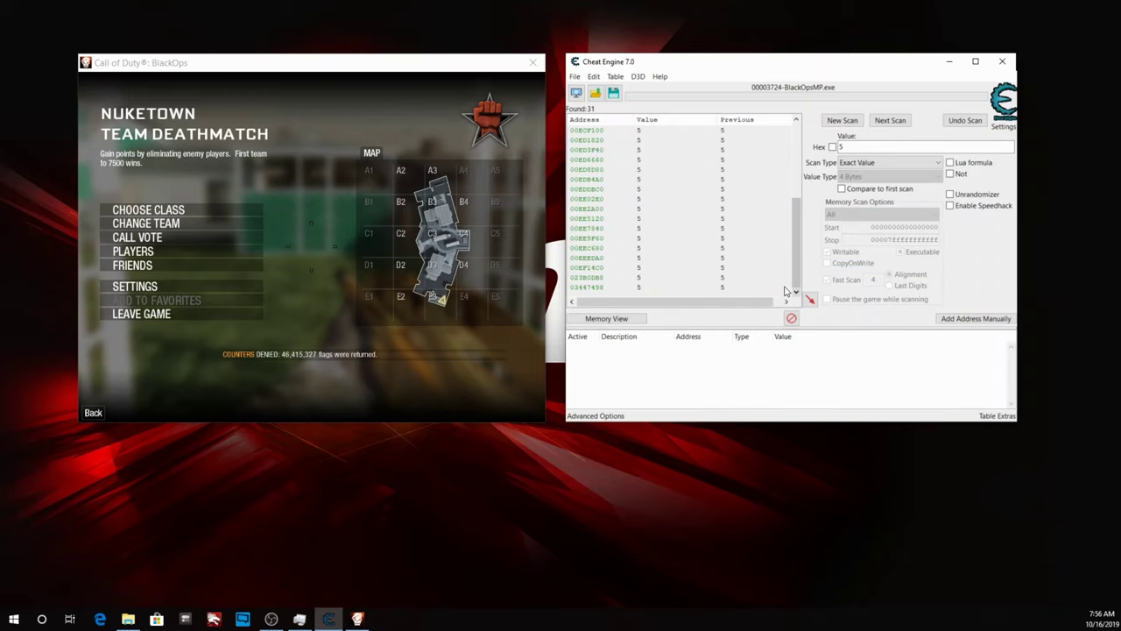
pyautogui.click(599, 201)
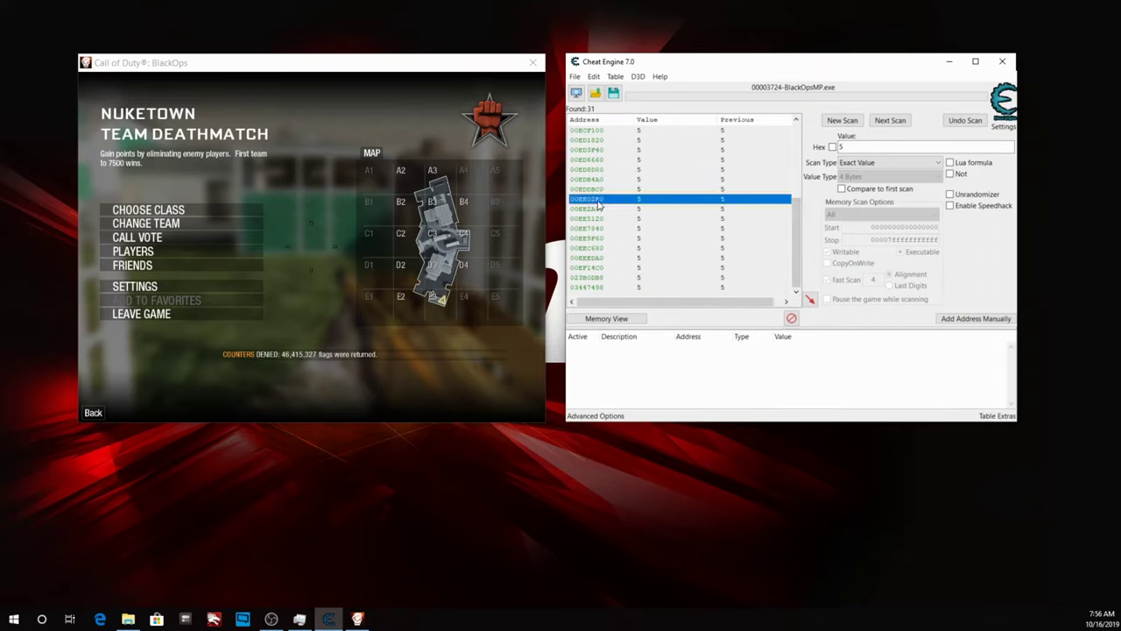
pyautogui.hotkey('shift', 'Down')
pyautogui.hotkey('shift', 'Down')
pyautogui.hotkey('shift', 'Down')
pyautogui.hotkey('shift', 'Down')
pyautogui.hotkey('shift', 'Down')
pyautogui.hotkey('shift', 'Down')
pyautogui.hotkey('shift', 'Down')
pyautogui.hotkey('shift', 'Down')
pyautogui.hotkey('shift', 'Down')
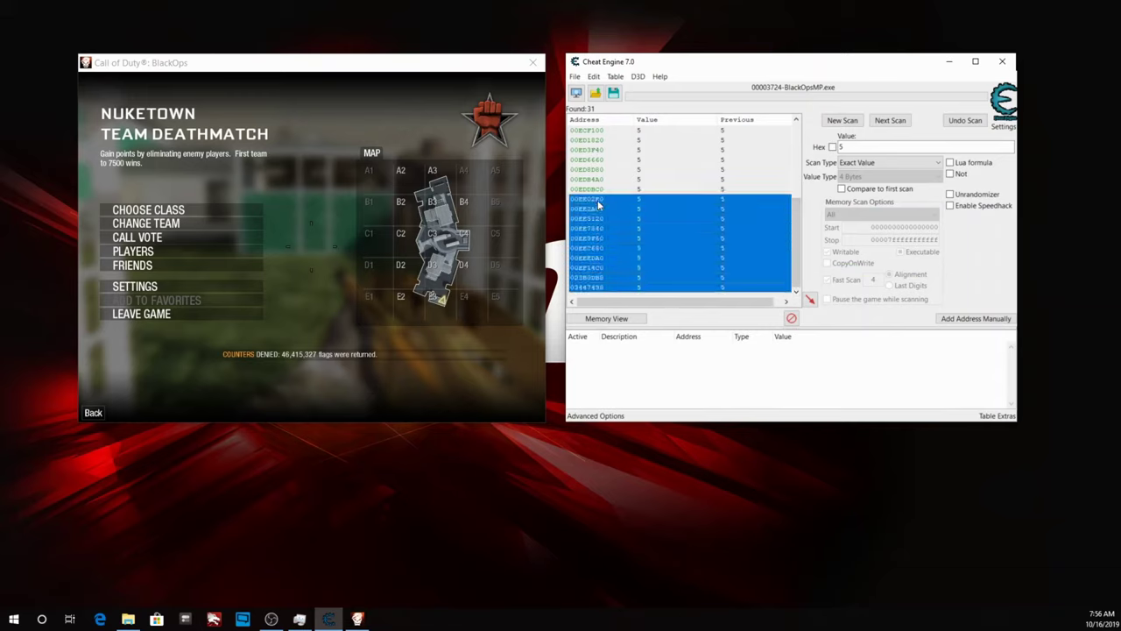
pyautogui.rightClick(614, 228)
pyautogui.click(676, 230)
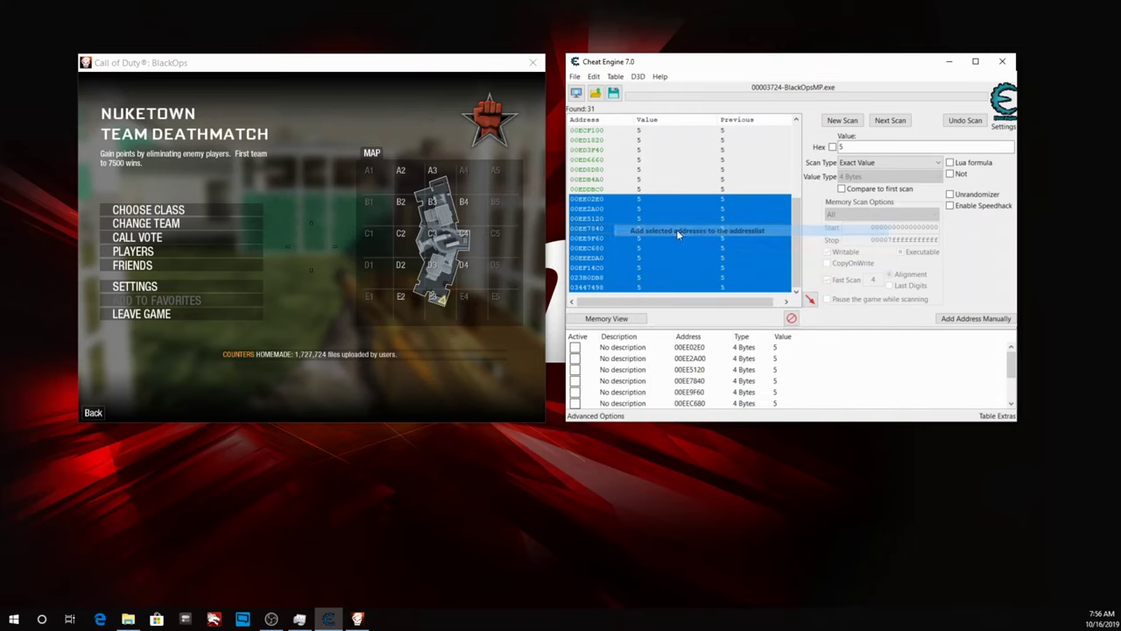
# - Resume and pause the match again, and freeze the listed addresses 03447498, 023B0DB8 and 00EF14C0
pyautogui.click(473, 299)
pyautogui.press('Escape')
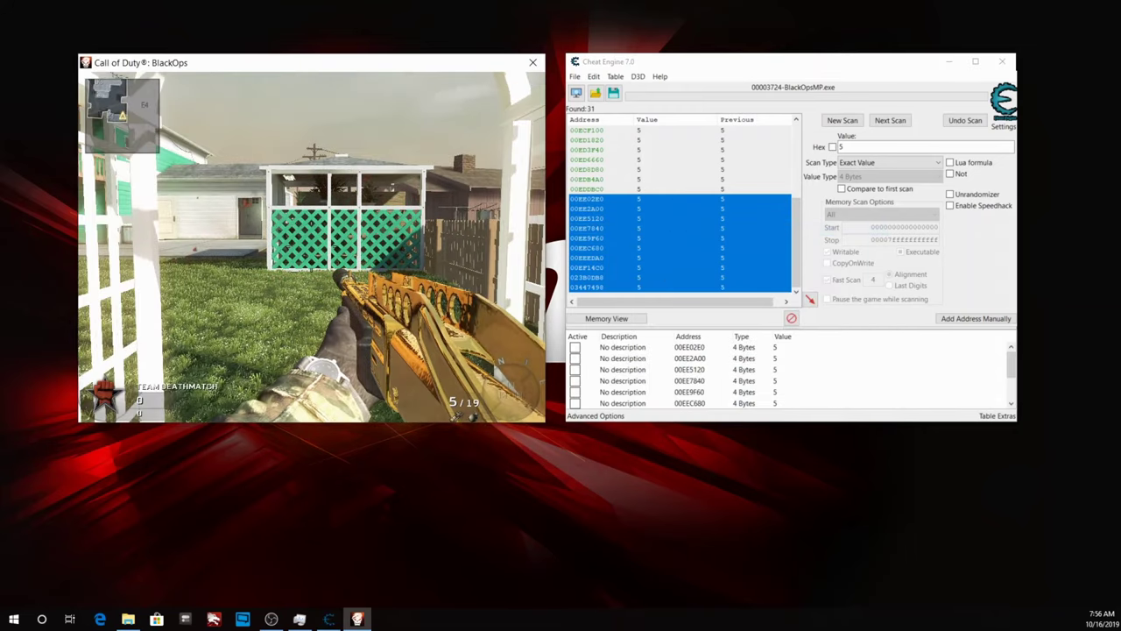
pyautogui.press('Escape')
pyautogui.scroll(-2, 617, 396)
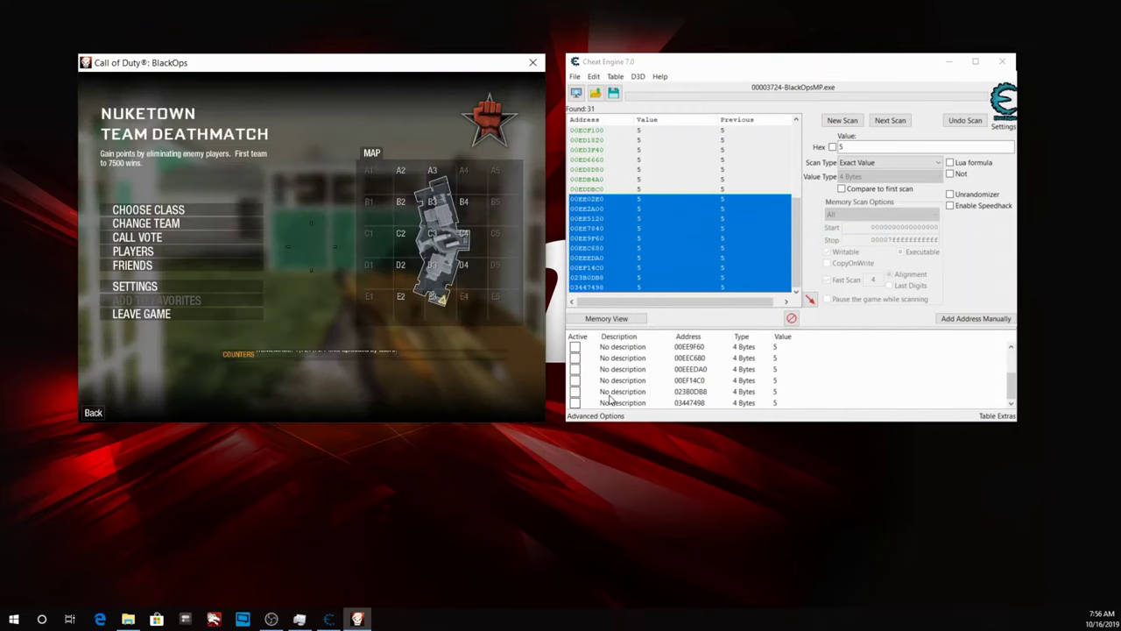
pyautogui.click(575, 402)
pyautogui.click(575, 390)
pyautogui.click(587, 380)
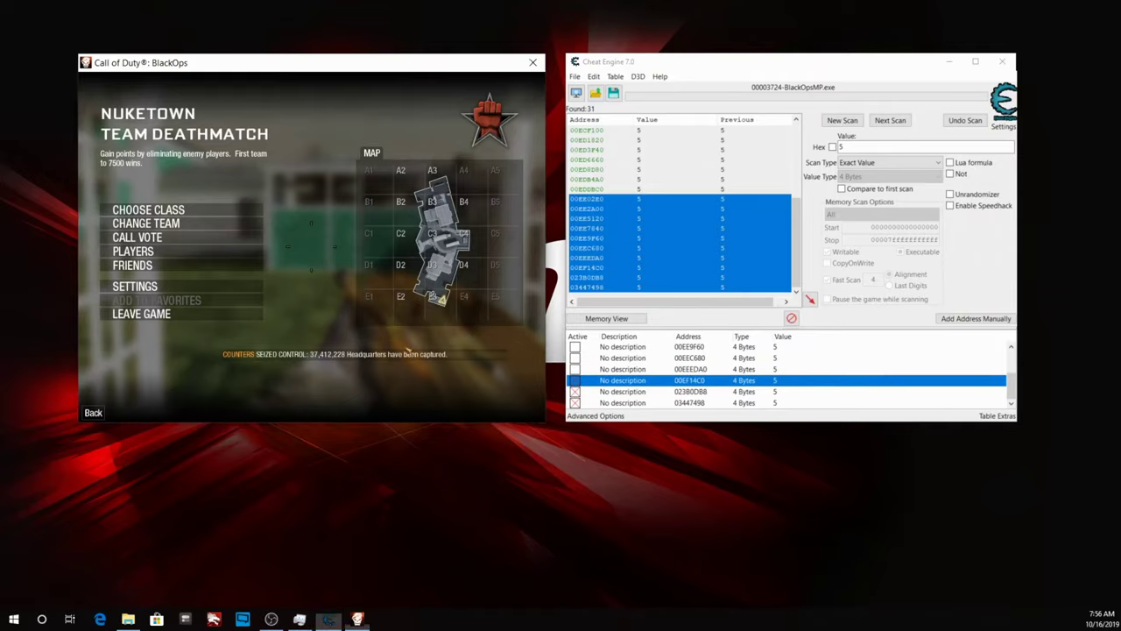
# - Resume the match and fire the shotgun to test the three frozen addresses
pyautogui.click(407, 352)
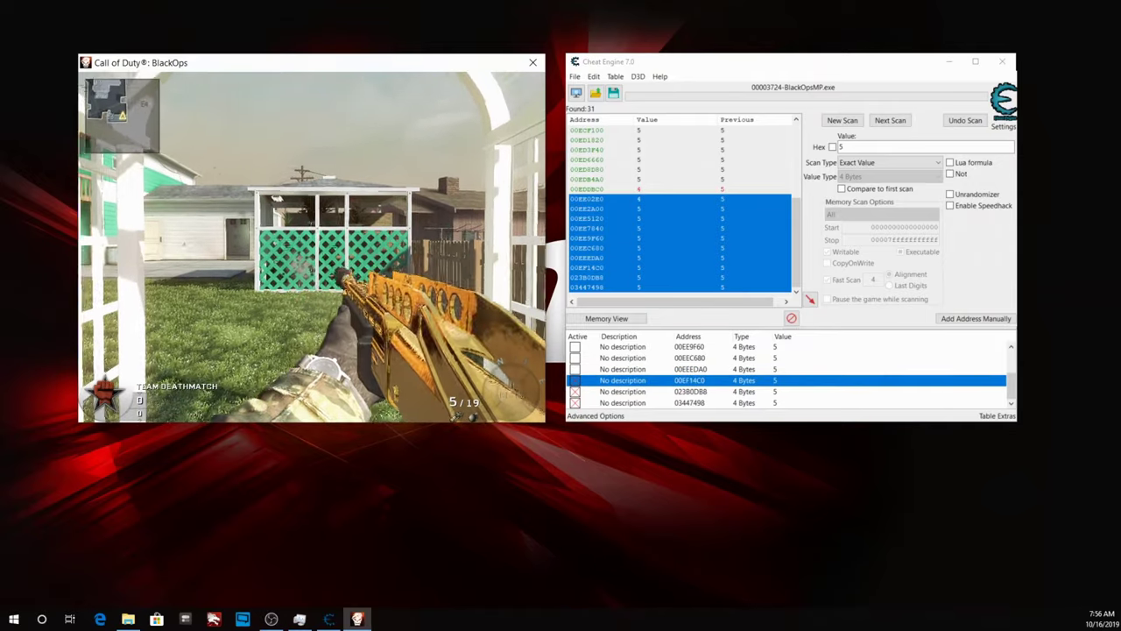
pyautogui.press('w')
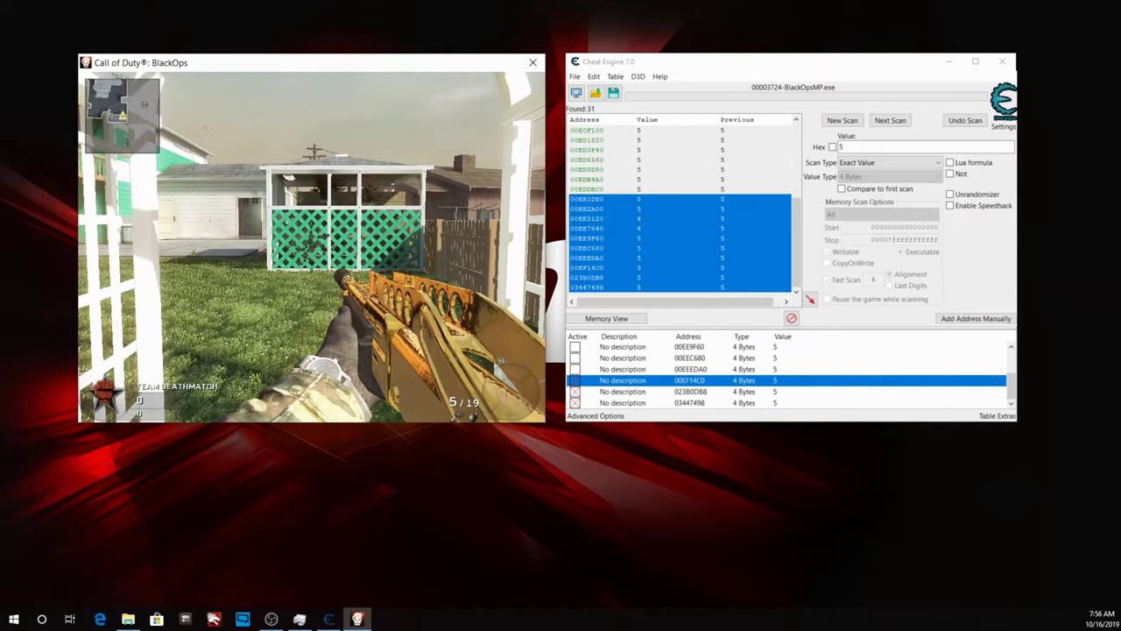
pyautogui.press('Escape')
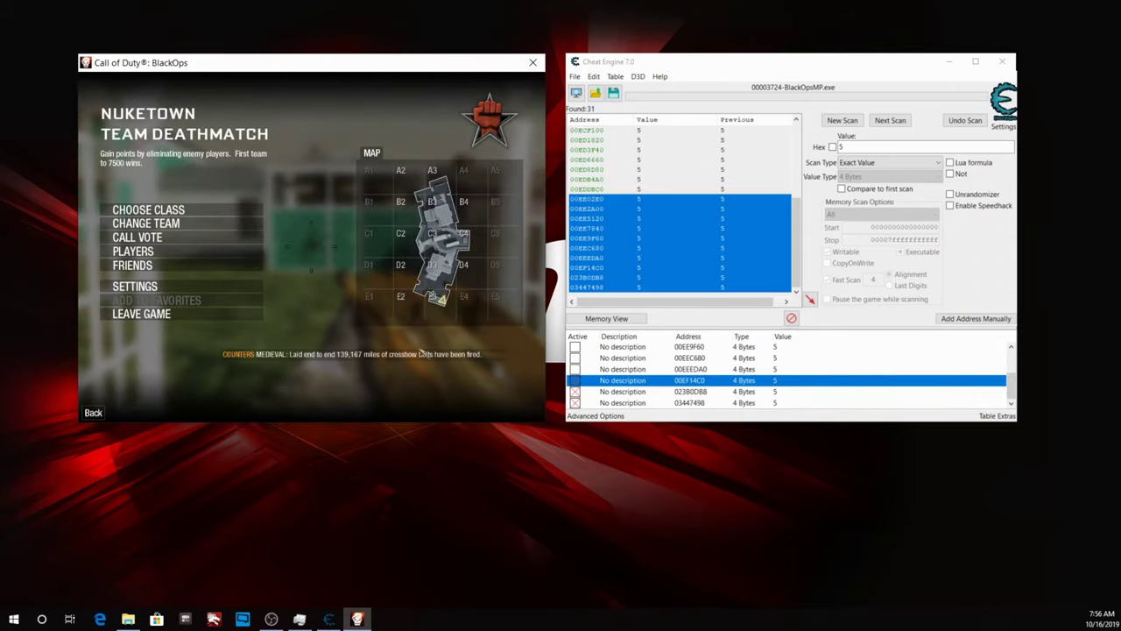
pyautogui.press('Escape')
pyautogui.press('Escape')
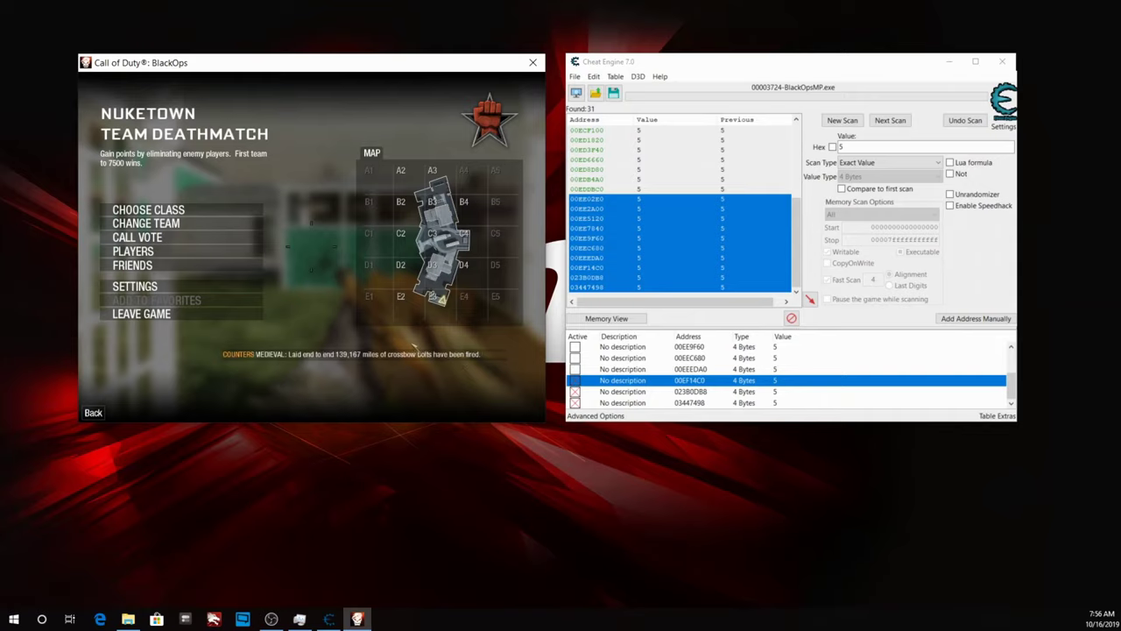
pyautogui.press('Escape')
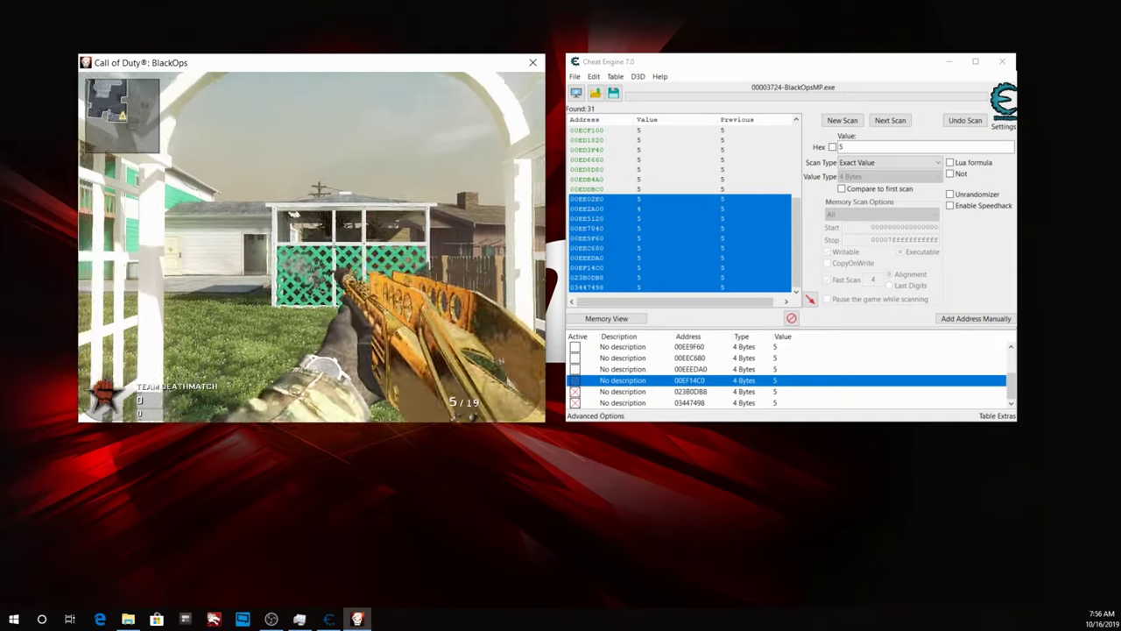
# - Pause the match, unfreeze address 00EF14C0, and fire in the game to test the two frozen addresses
pyautogui.press('Escape')
pyautogui.click(574, 384)
pyautogui.click(415, 341)
pyautogui.press('Escape')
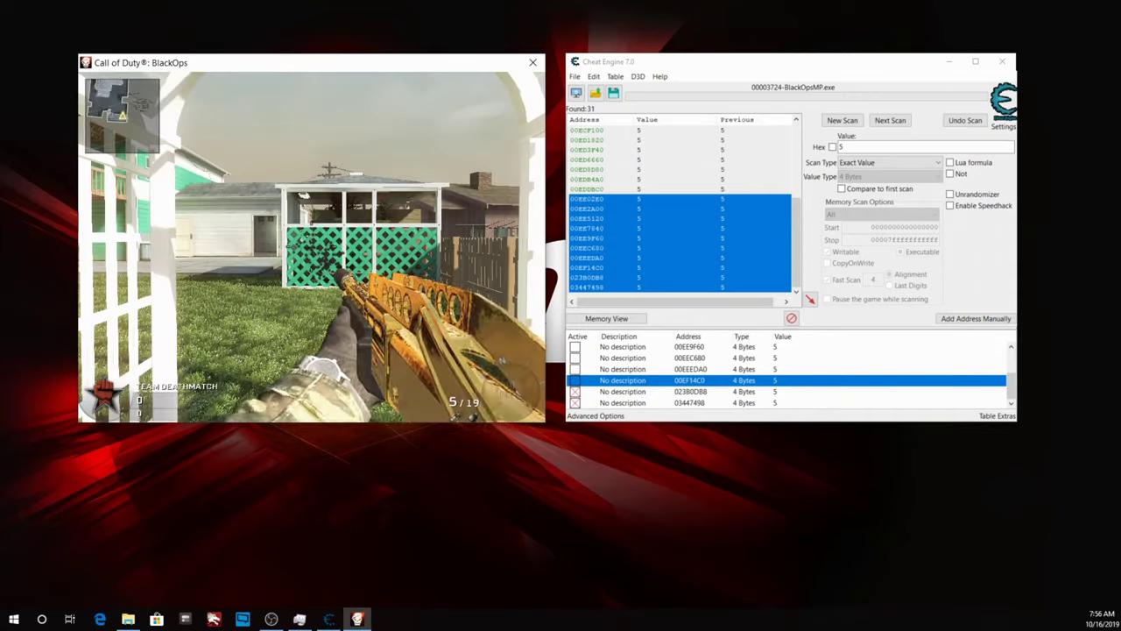
pyautogui.click(311, 246)
# - Pause the match, unfreeze address 023B0DB8, and fire in the game to test 03447498 alone
pyautogui.press('Escape')
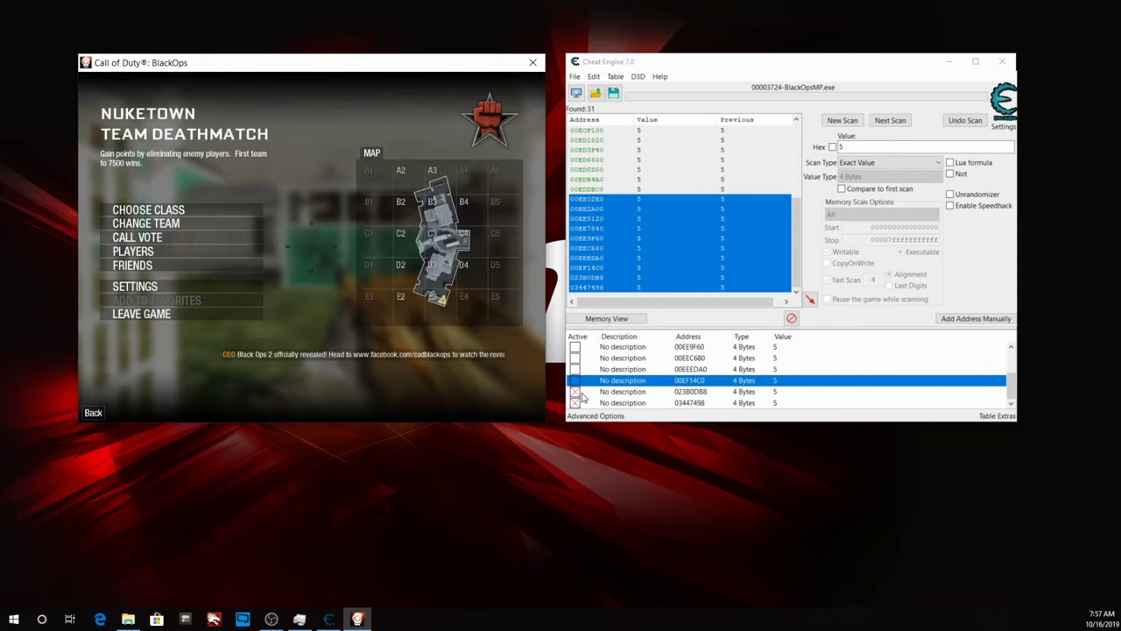
pyautogui.click(575, 392)
pyautogui.click(460, 359)
pyautogui.press('Escape')
pyautogui.click(462, 362)
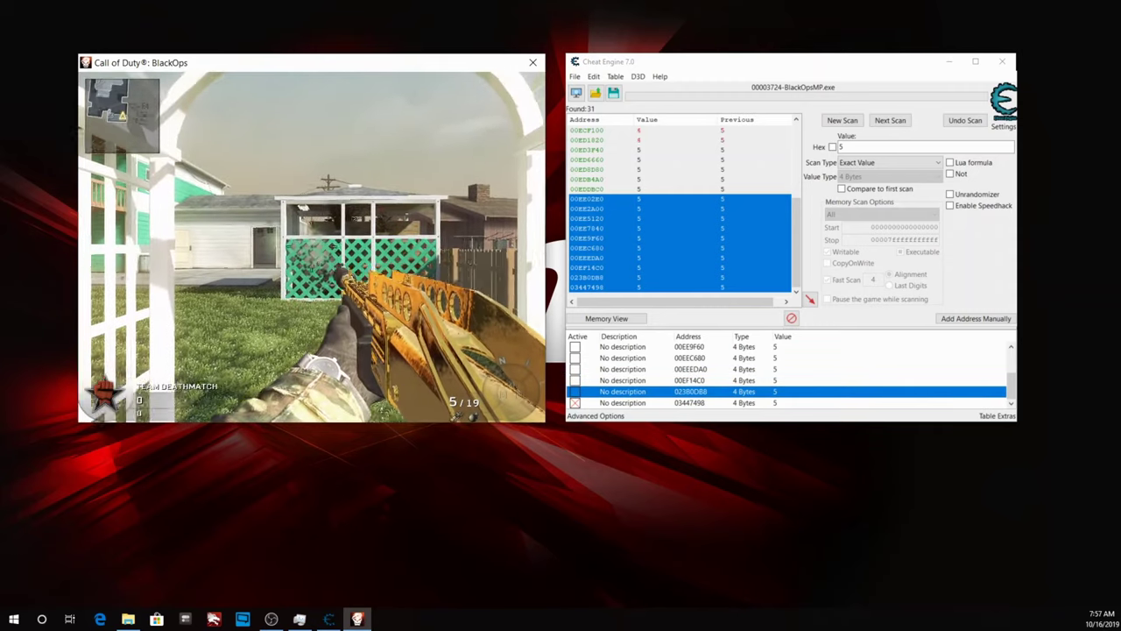
# - Pause the match and delete the nine entries from 00EE02E0 to 023B0DB8, keeping only 03447498 in the address list
pyautogui.press('Escape')
pyautogui.scroll(2, 643, 381)
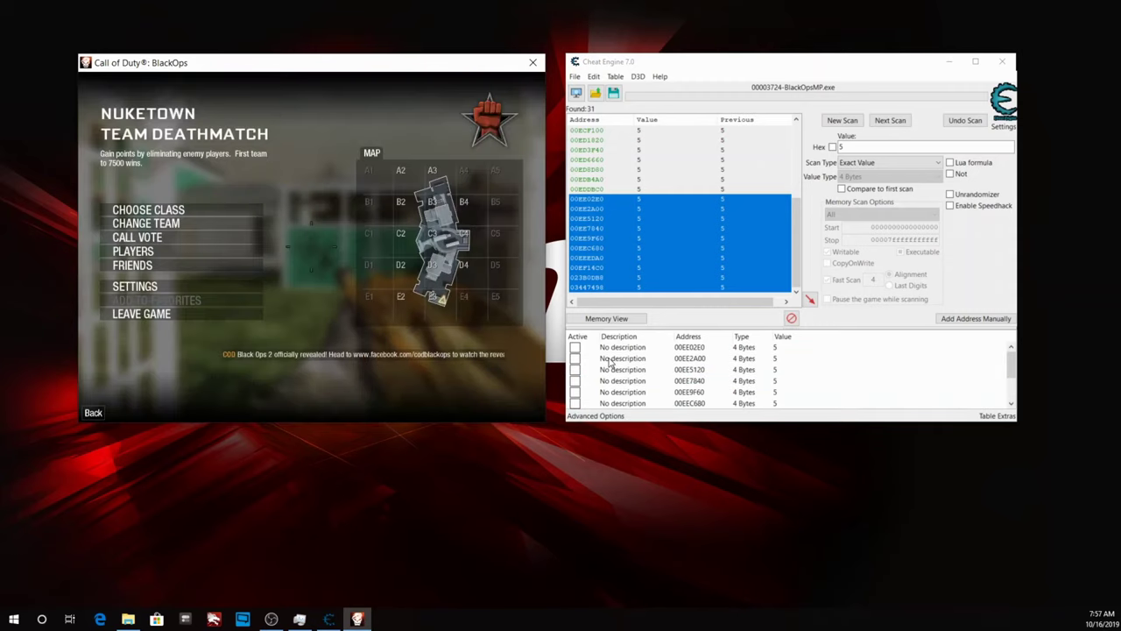
pyautogui.click(606, 349)
pyautogui.hotkey('shift', 'Down')
pyautogui.hotkey('shift', 'Down')
pyautogui.hotkey('shift', 'Down')
pyautogui.hotkey('shift', 'Down')
pyautogui.hotkey('shift', 'Down')
pyautogui.hotkey('shift', 'Down')
pyautogui.hotkey('shift', 'Down')
pyautogui.hotkey('shift', 'Down')
pyautogui.hotkey('shift', 'Down')
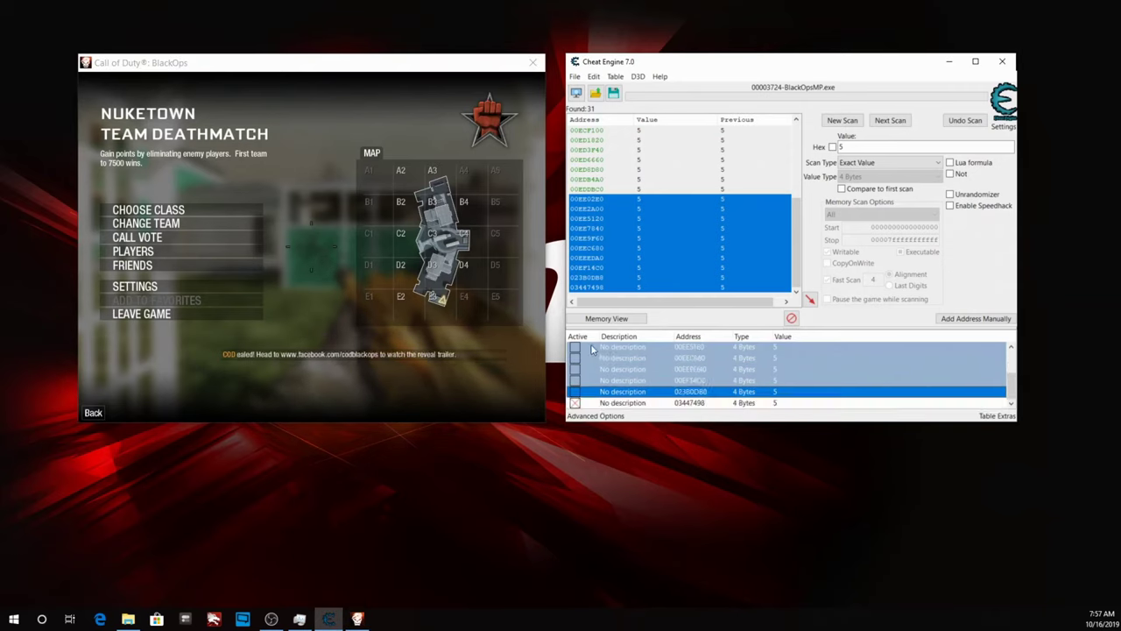
pyautogui.rightClick(622, 381)
pyautogui.click(664, 129)
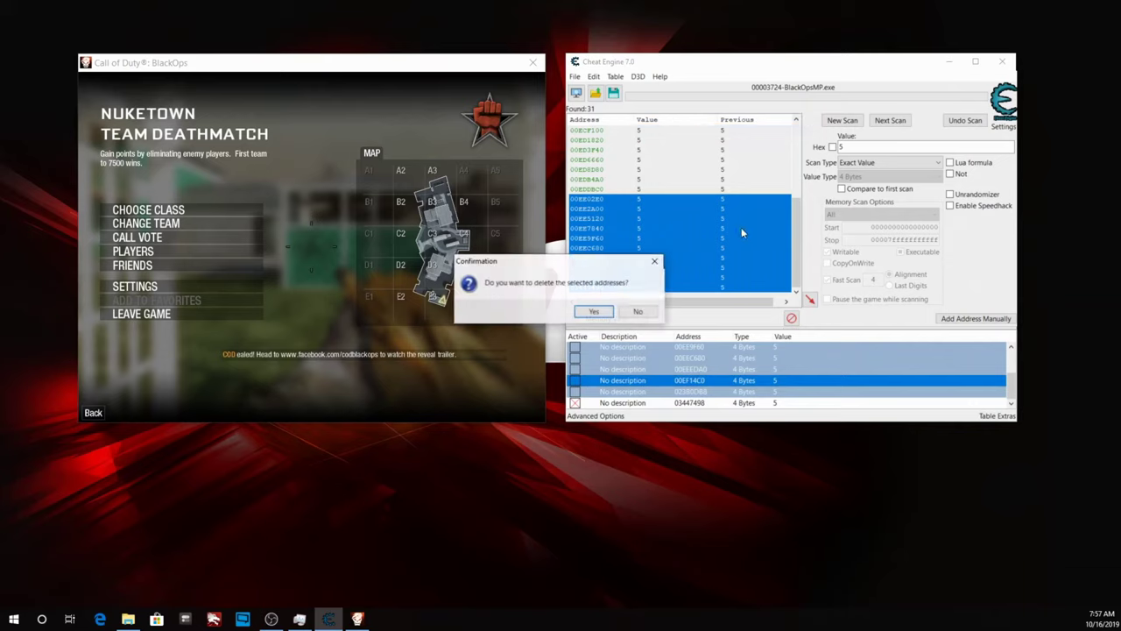
pyautogui.click(596, 314)
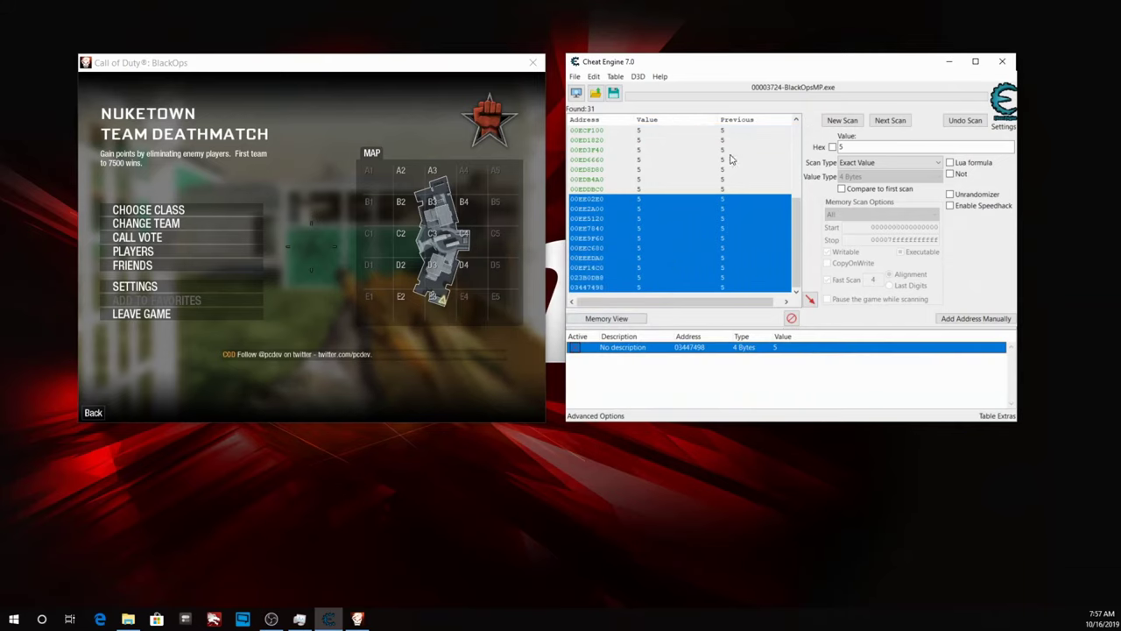
# - Clear the scan results for a new scan and set the description of address 03447498 to Ammo
pyautogui.click(842, 121)
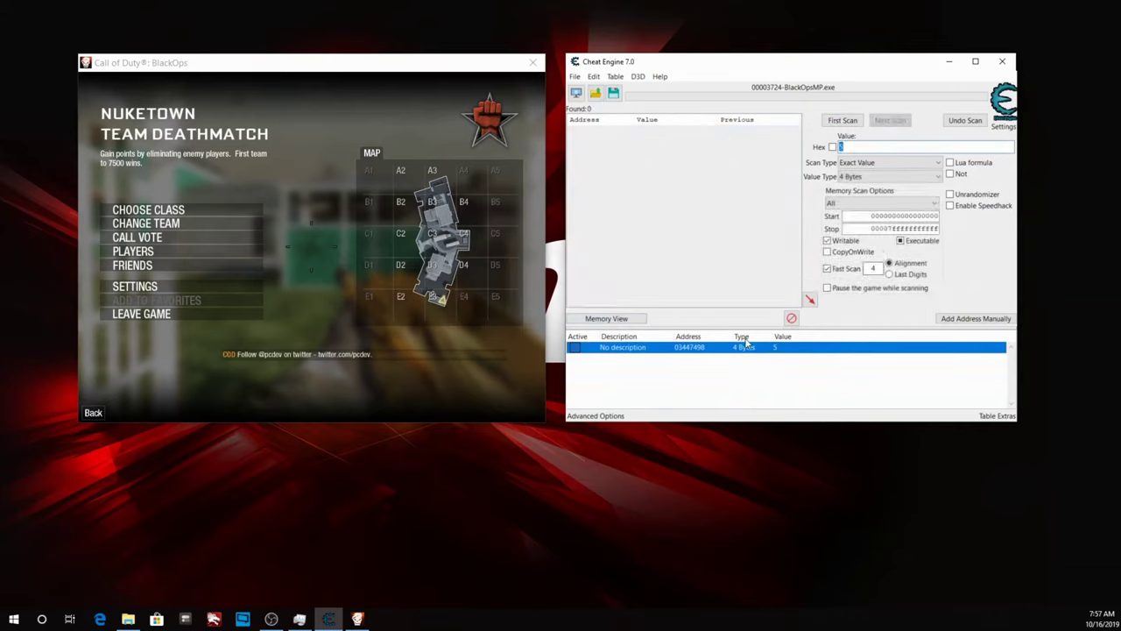
pyautogui.doubleClick(637, 349)
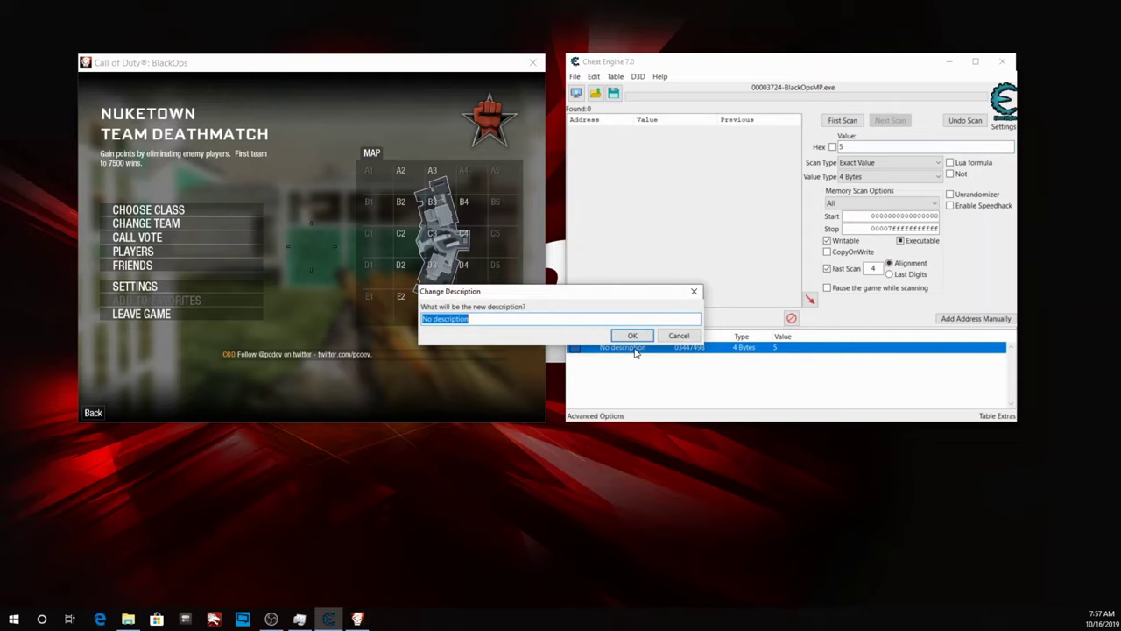
pyautogui.press('Return')
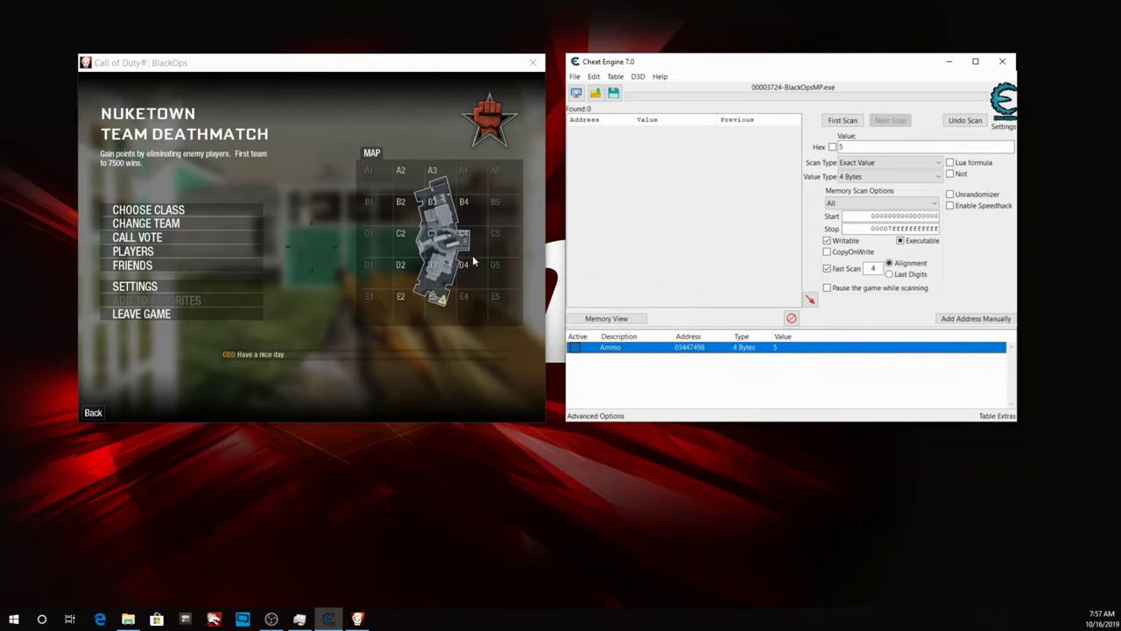
# - Return to the game, resume the match and move the player forward
pyautogui.click(448, 304)
pyautogui.press('Escape')
pyautogui.hotkey('shift', 'w')
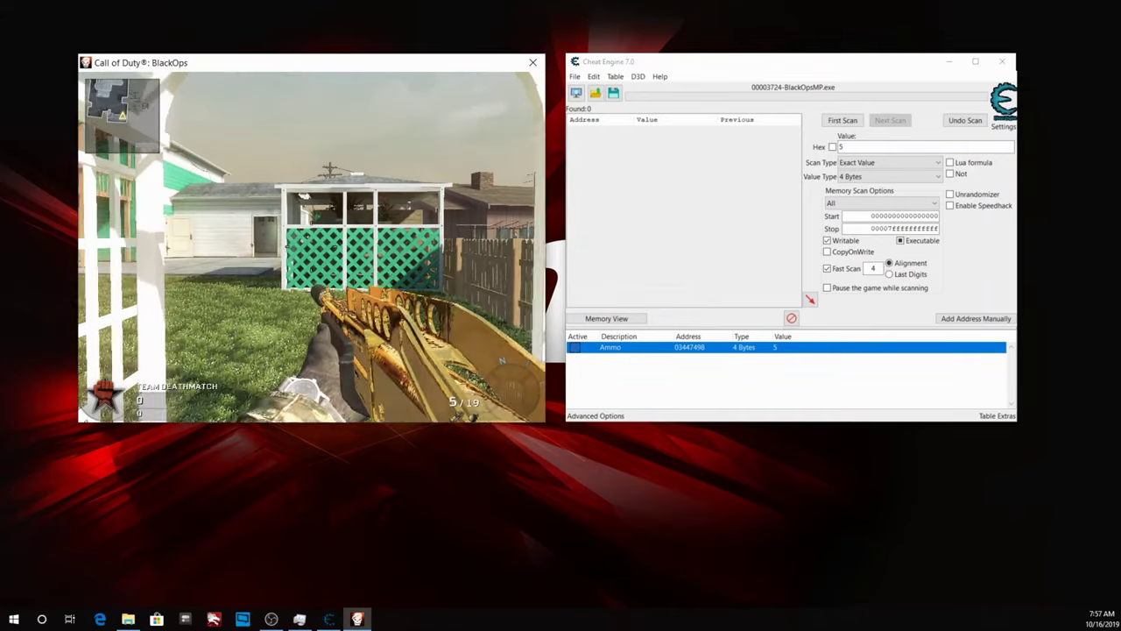
# - Pause the match, set the Ammo value first to 10 and again to 100, and return to the game
pyautogui.press('Escape')
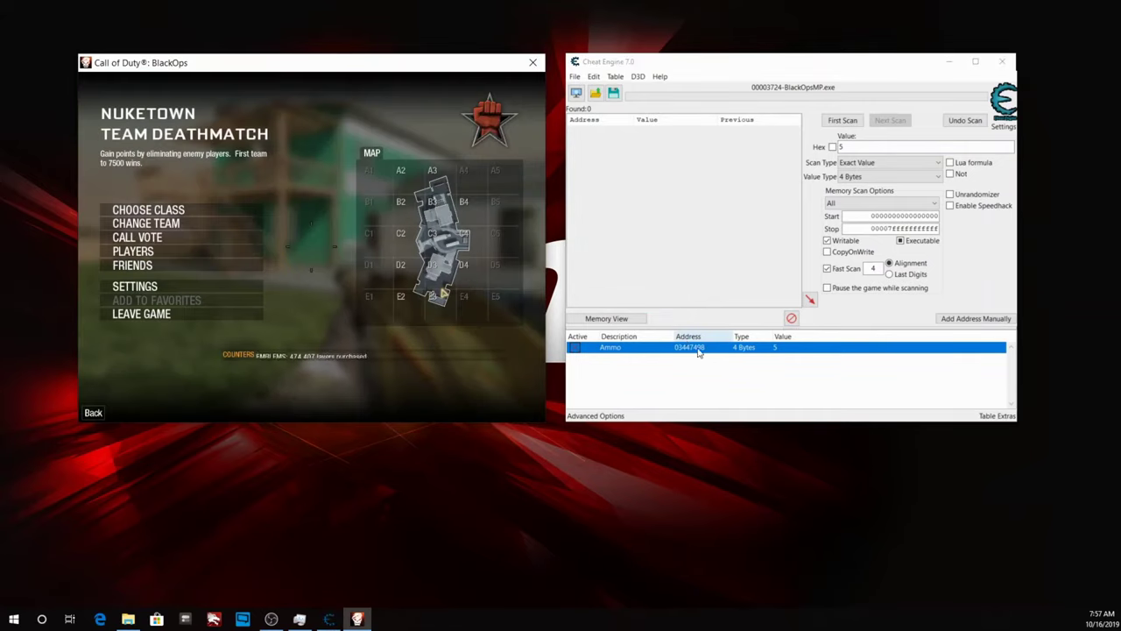
pyautogui.doubleClick(779, 348)
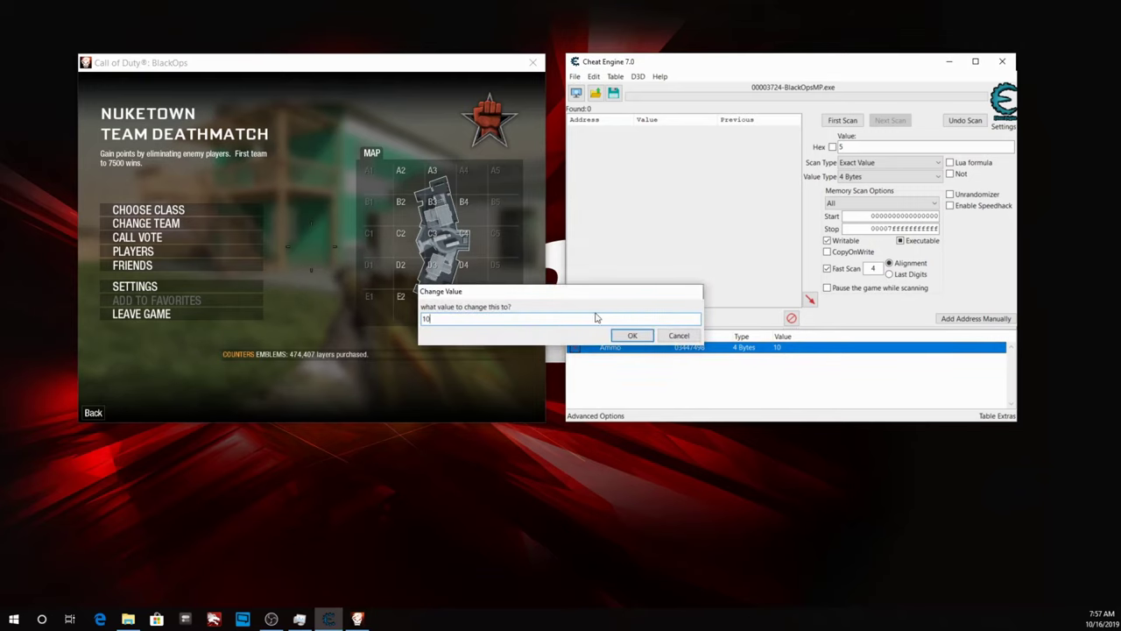
pyautogui.write('10')
pyautogui.press('Return')
pyautogui.click(359, 299)
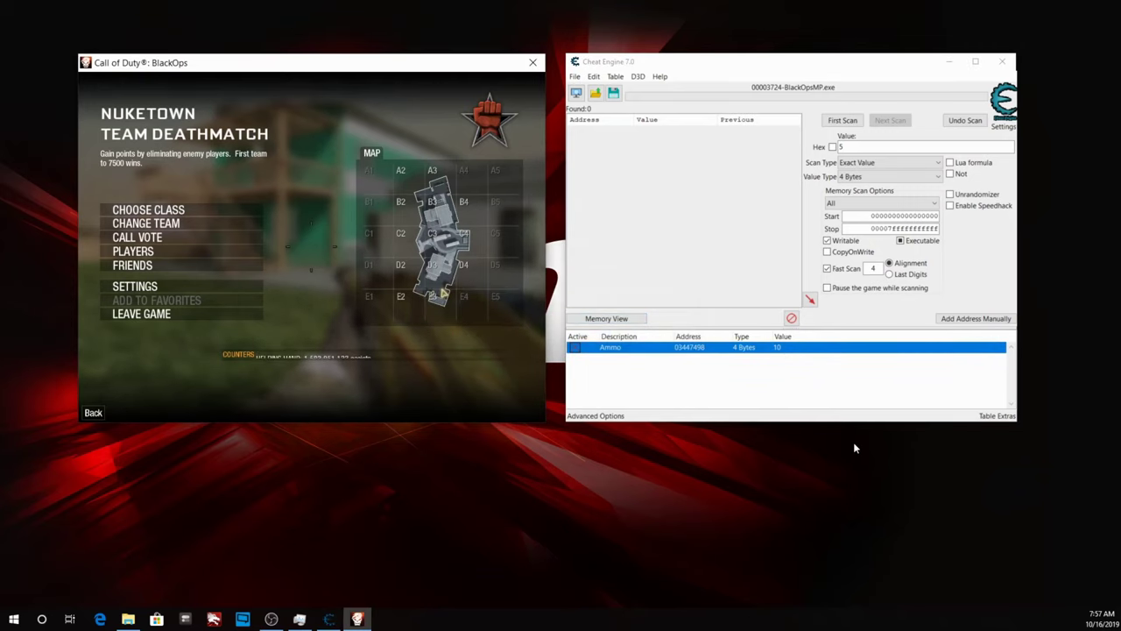
pyautogui.doubleClick(783, 350)
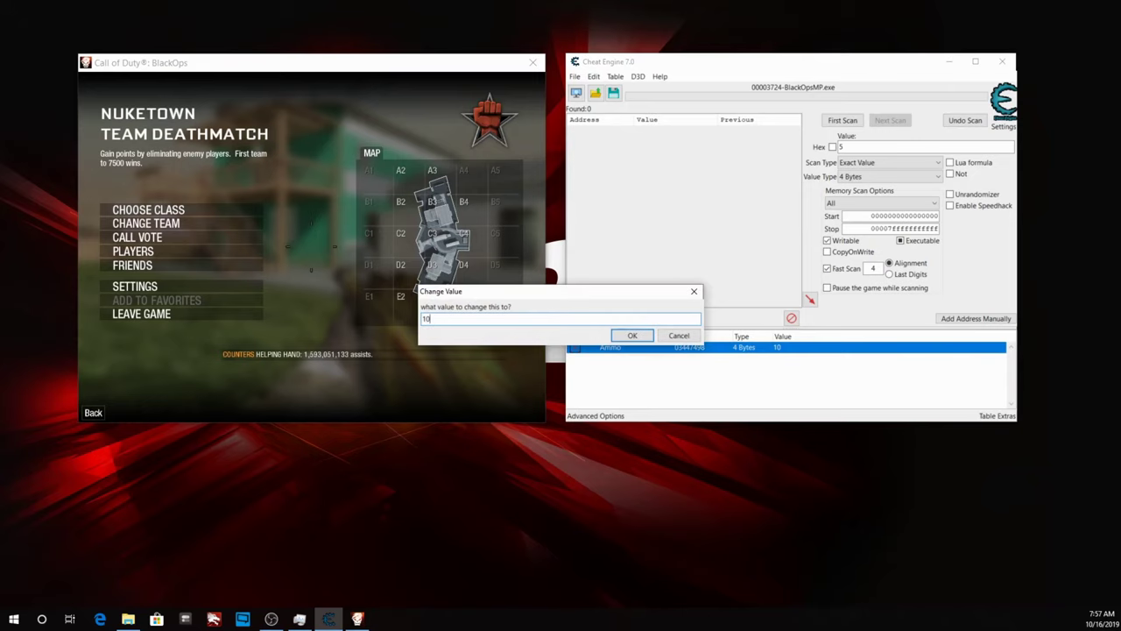
pyautogui.press('Return')
pyautogui.click(395, 307)
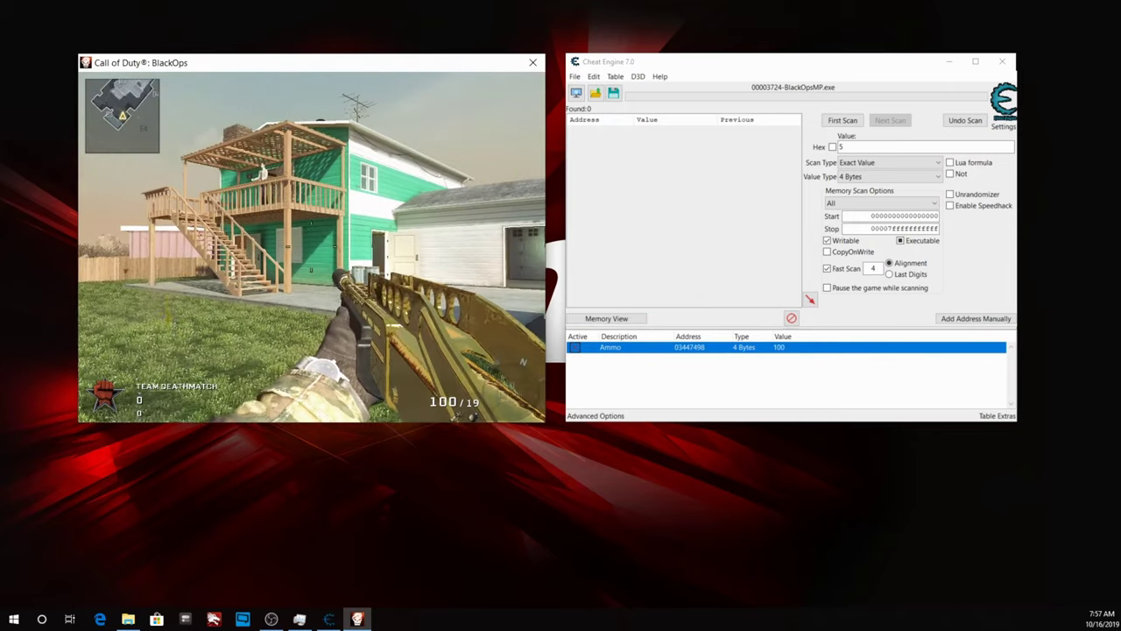
# - Pause the match and browse the memory region of the Ammo address in the Memory Viewer
pyautogui.press('Escape')
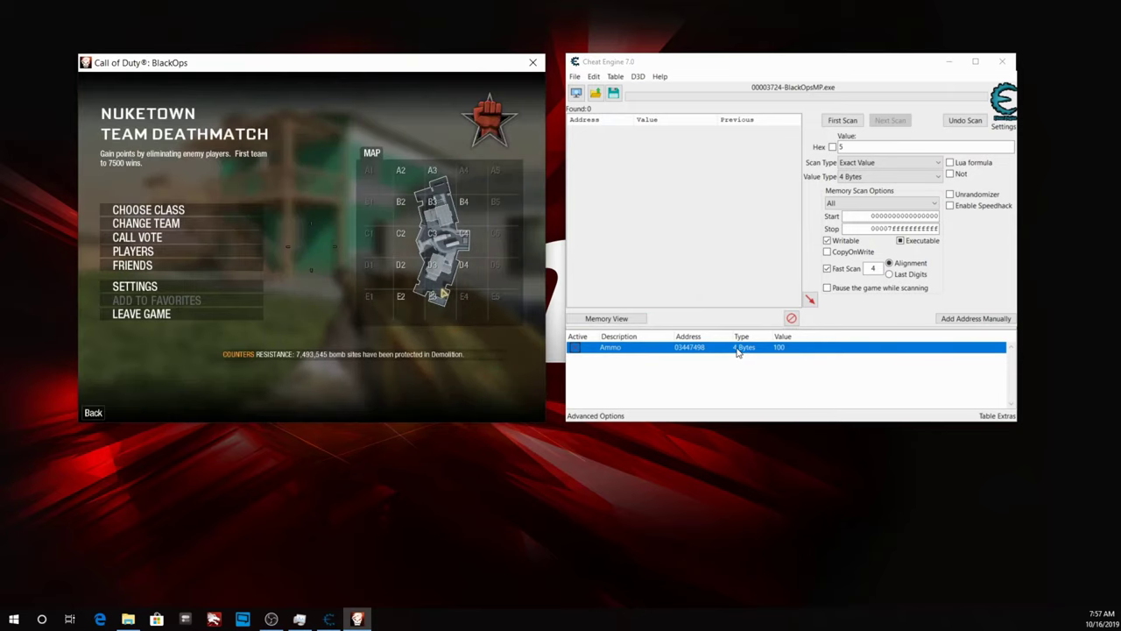
pyautogui.rightClick(738, 352)
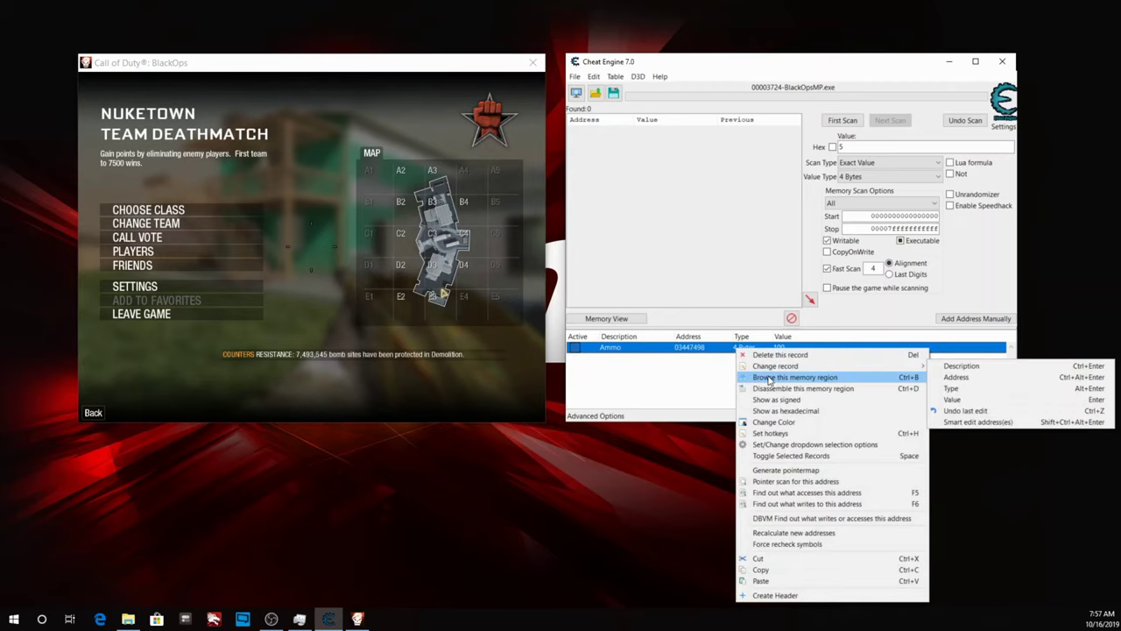
pyautogui.click(854, 379)
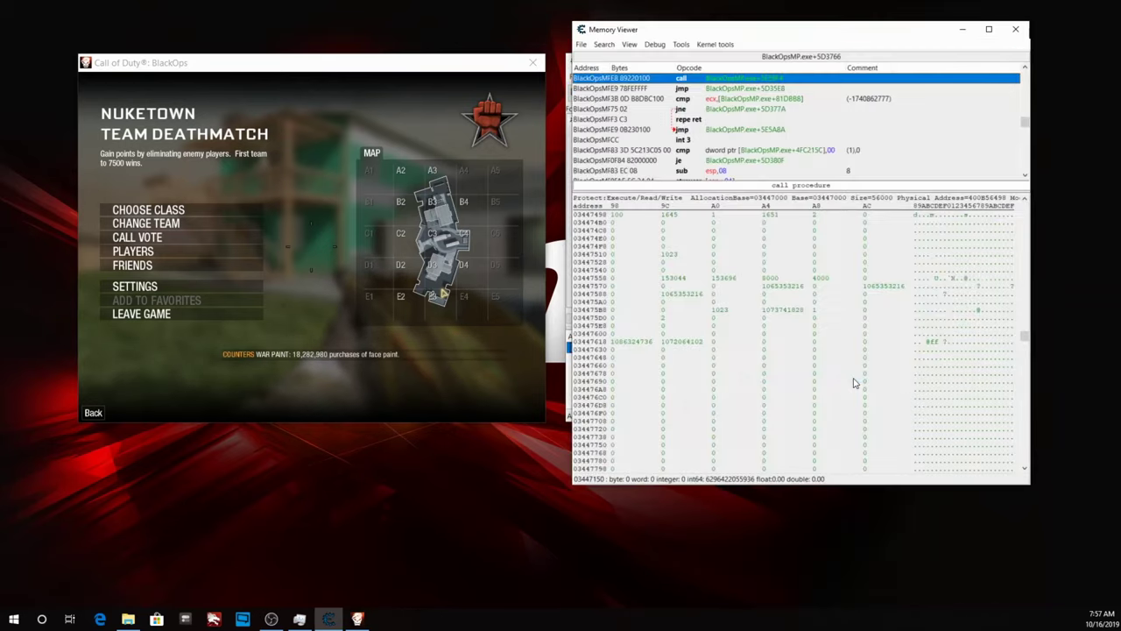
# - Switch the memory display type to Byte hex and back to 4 Byte decimal
pyautogui.rightClick(711, 235)
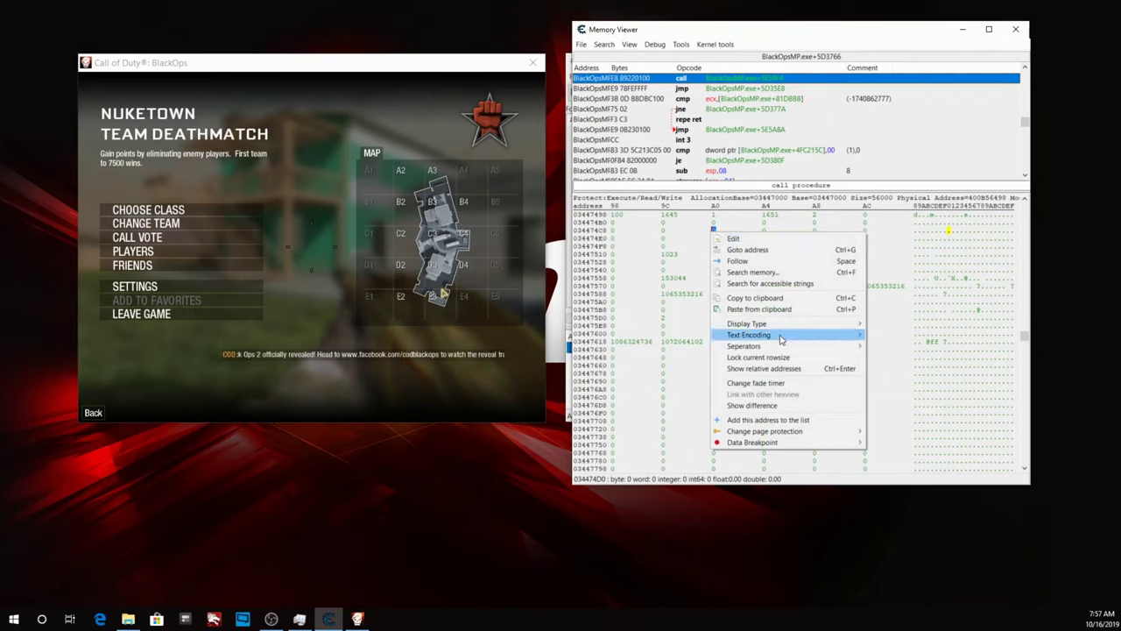
pyautogui.moveTo(775, 332)
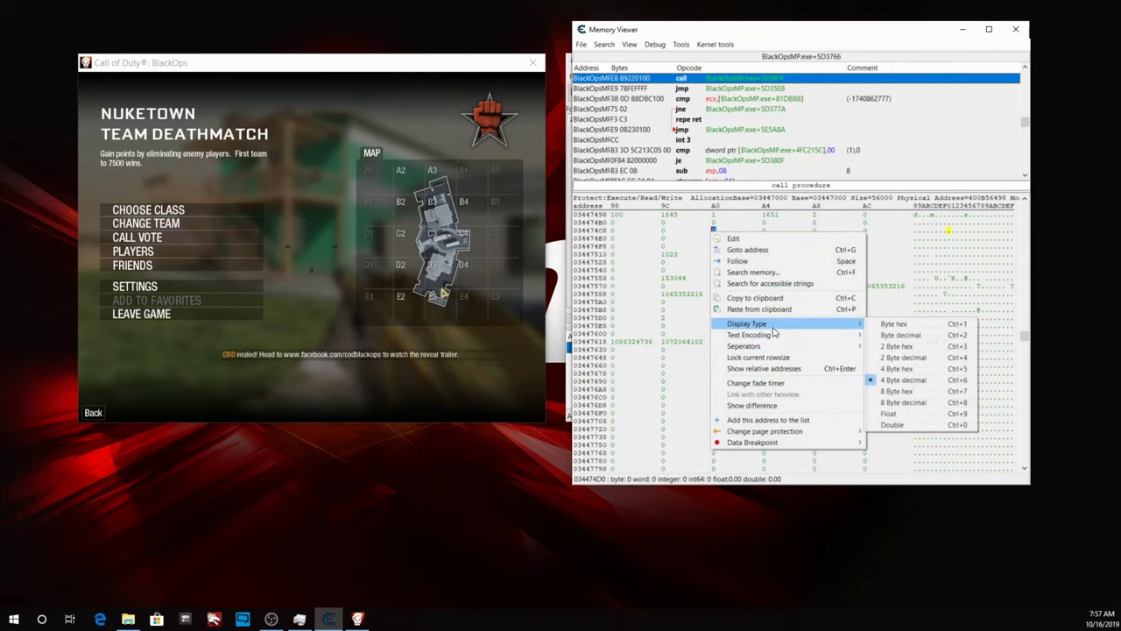
pyautogui.click(898, 329)
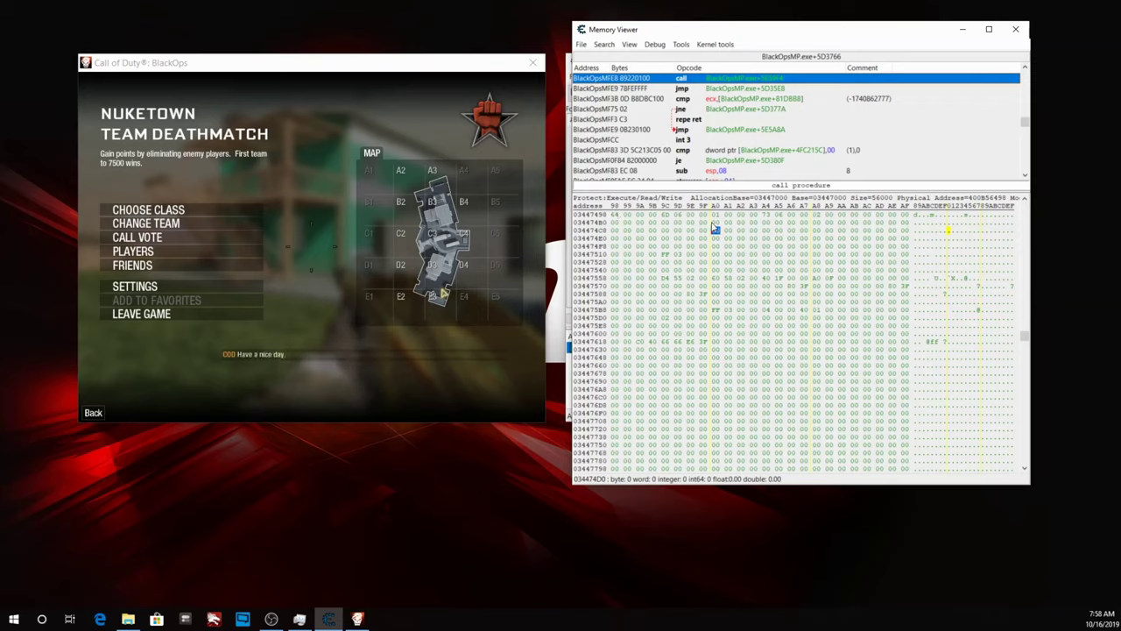
pyautogui.rightClick(704, 221)
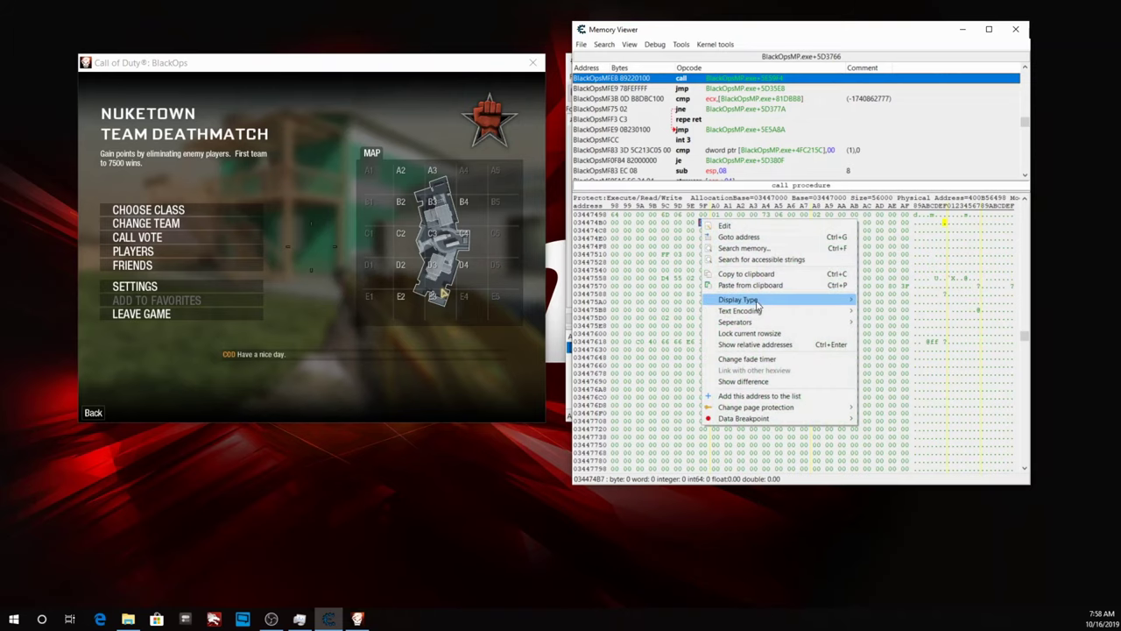
pyautogui.moveTo(759, 303)
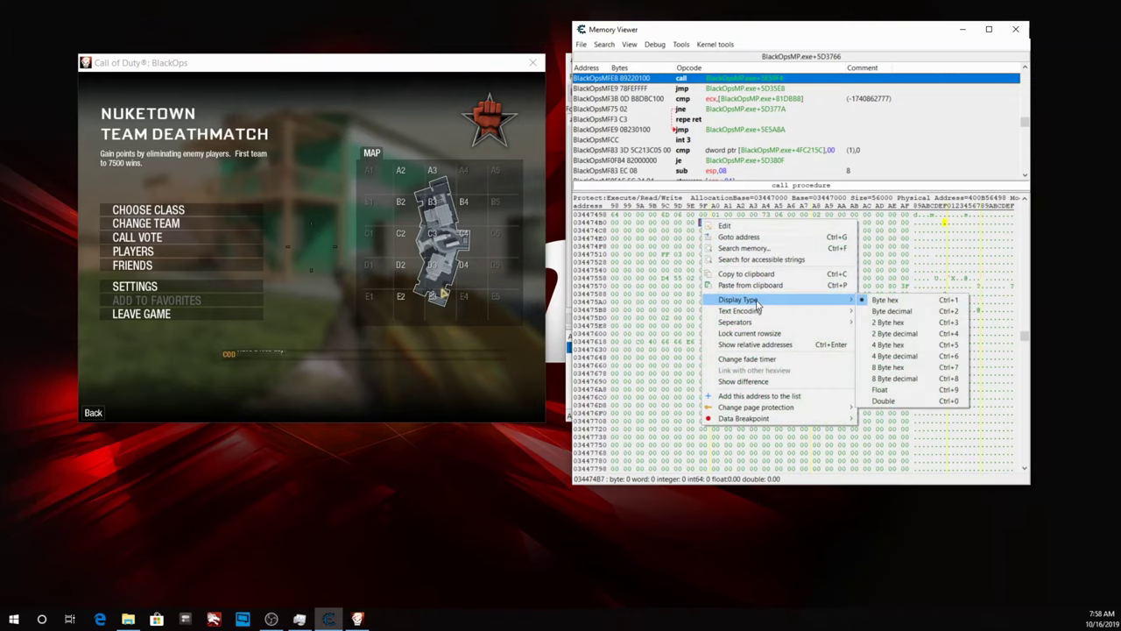
pyautogui.click(913, 358)
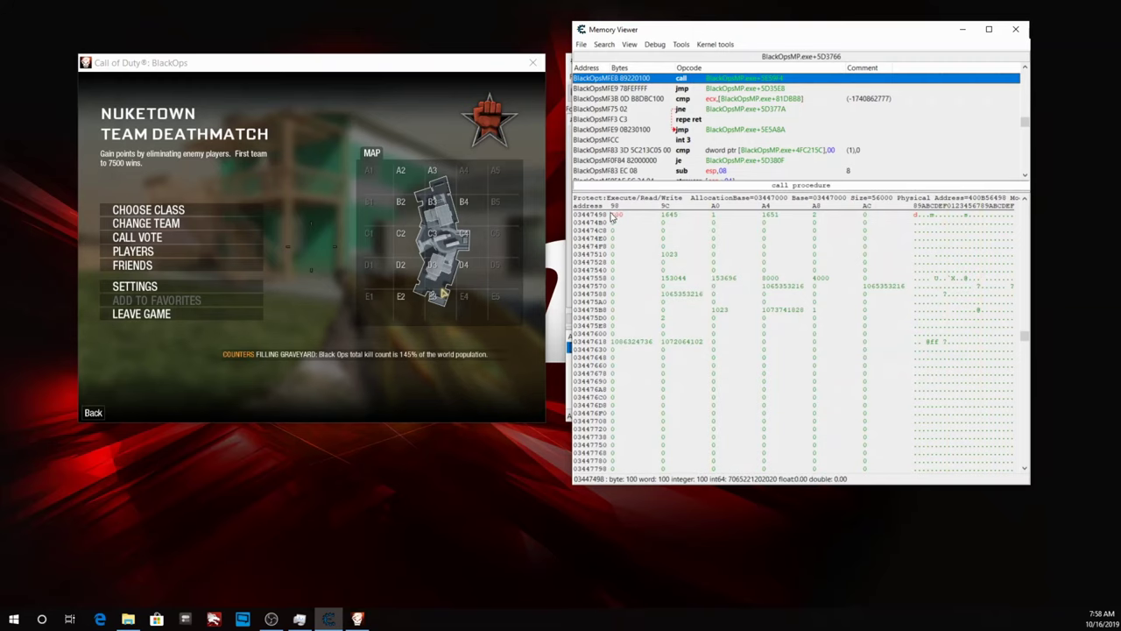
# - Resume and pause the match to watch address 03447498, and examine the memory rows above it up to 03447138
pyautogui.click(505, 266)
pyautogui.press('Escape')
pyautogui.press('Escape')
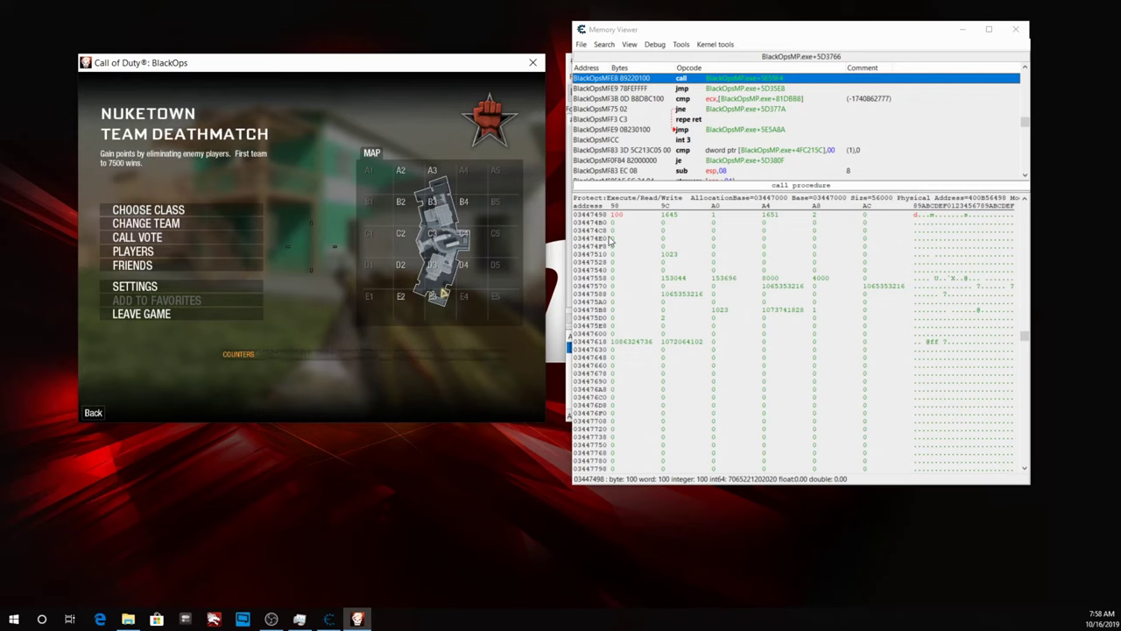
pyautogui.press('Escape')
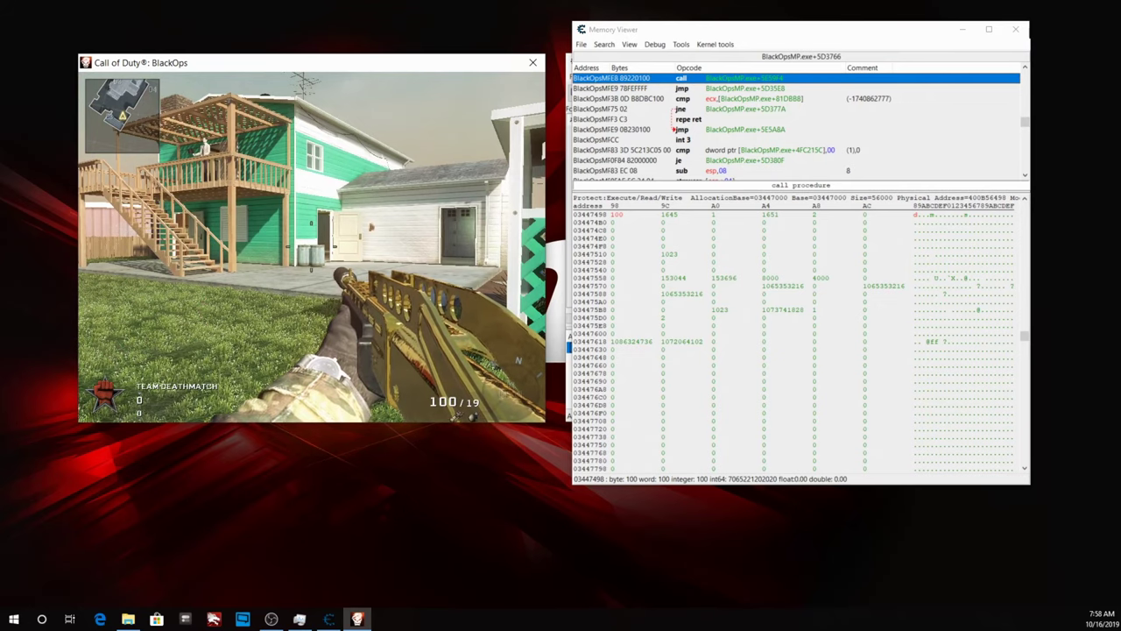
pyautogui.press('Escape')
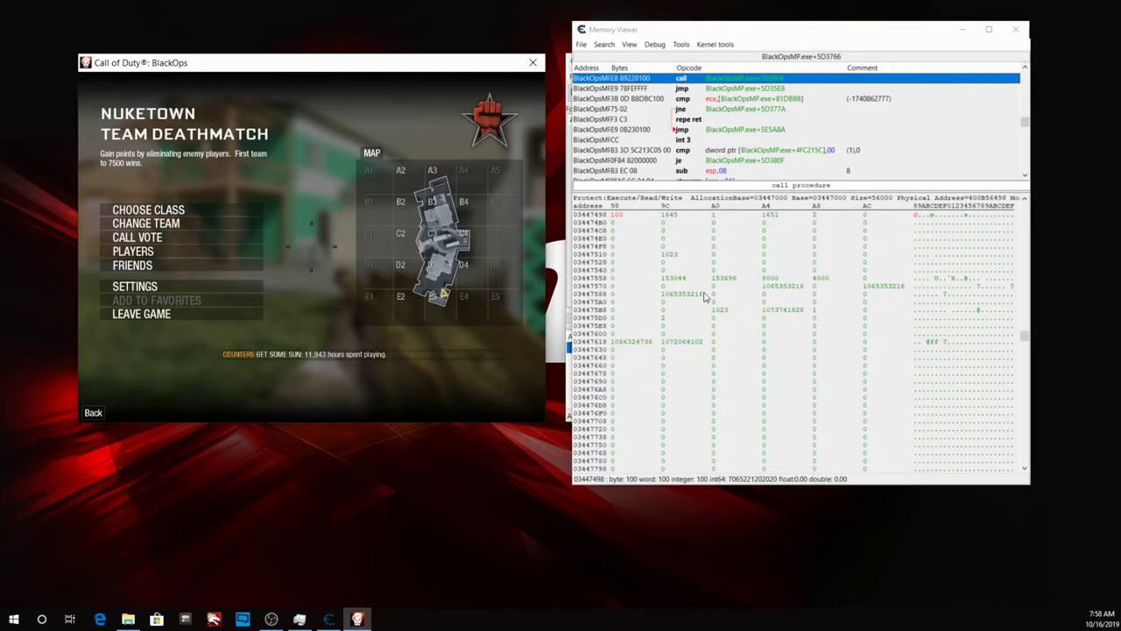
pyautogui.scroll(4, 704, 296)
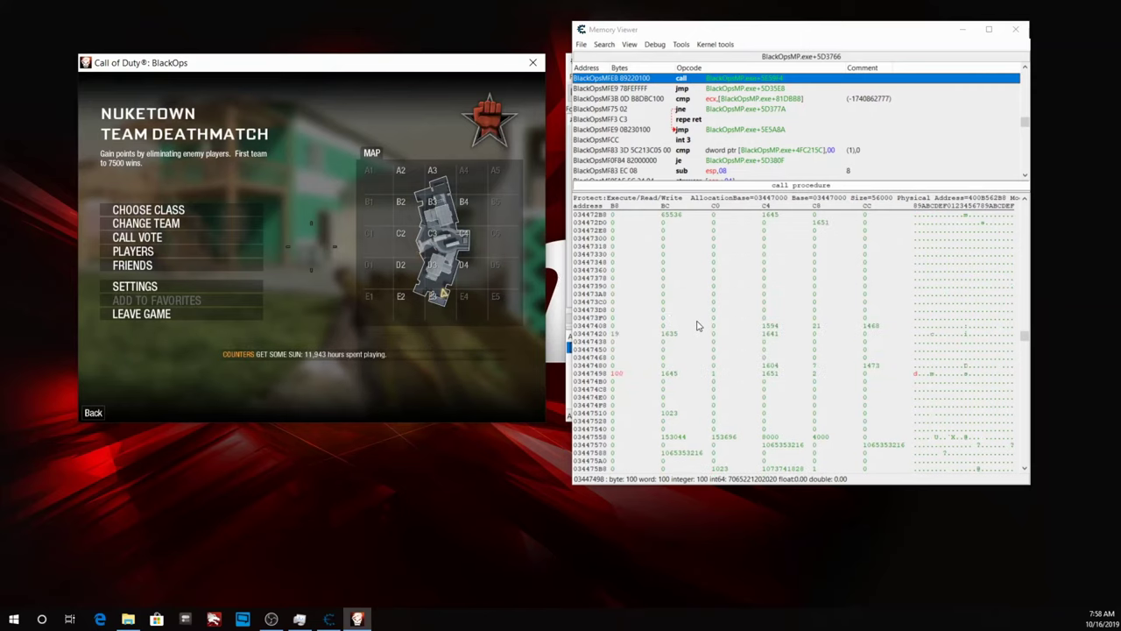
pyautogui.scroll(3, 706, 333)
# - Resume the match and fire to watch which memory values change, pause again and select address 03447150
pyautogui.press('Escape')
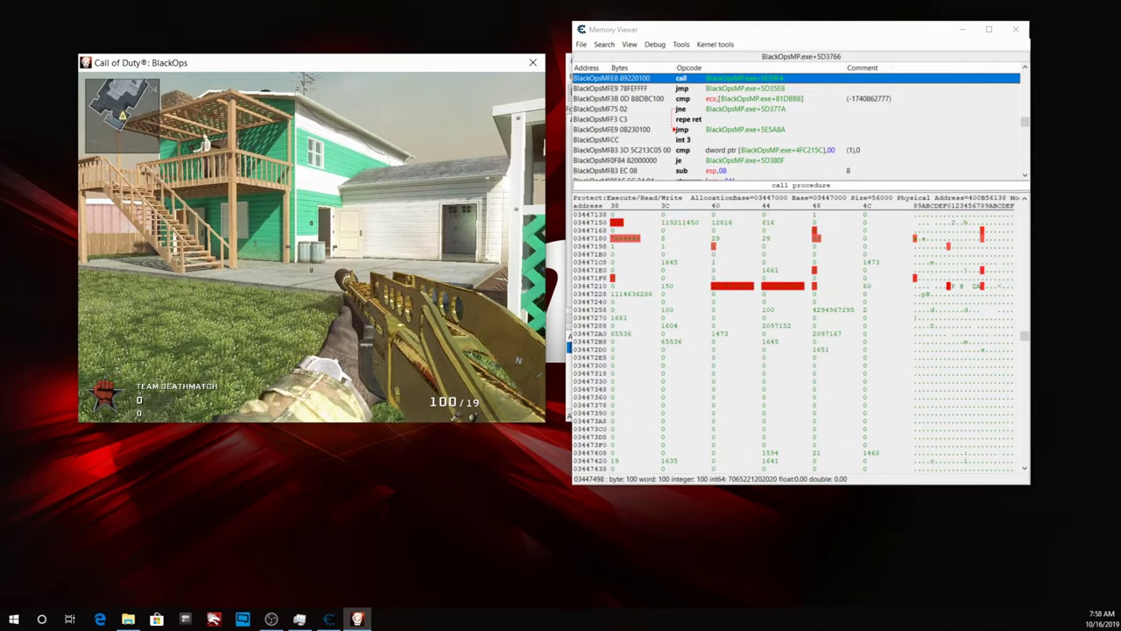
pyautogui.click(311, 247)
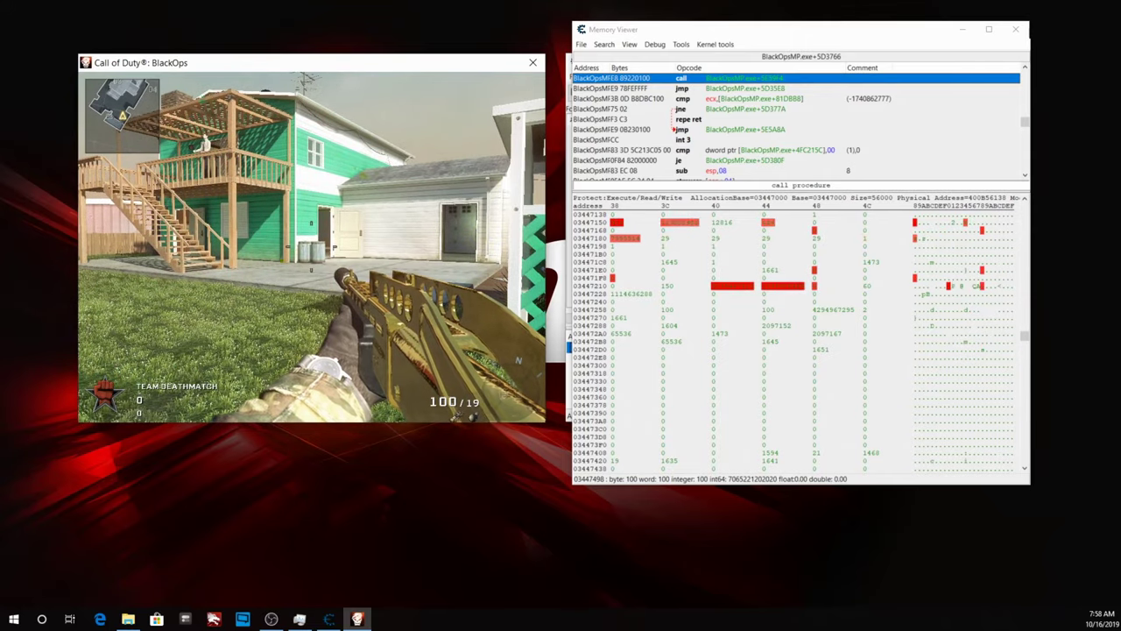
pyautogui.click(311, 247)
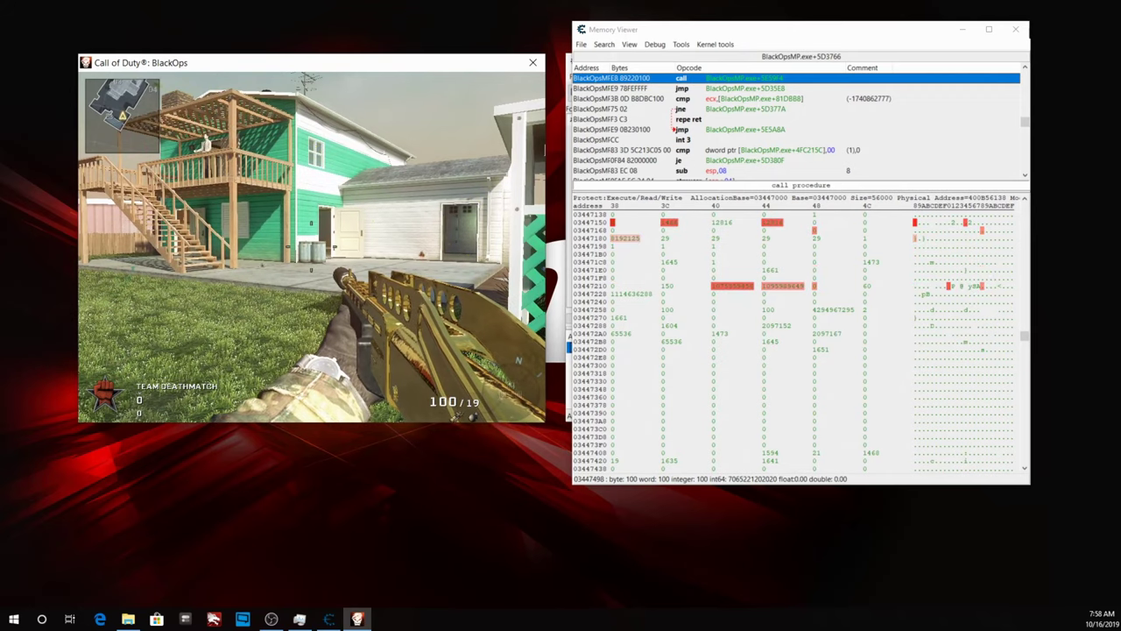
pyautogui.press('Escape')
pyautogui.click(612, 224)
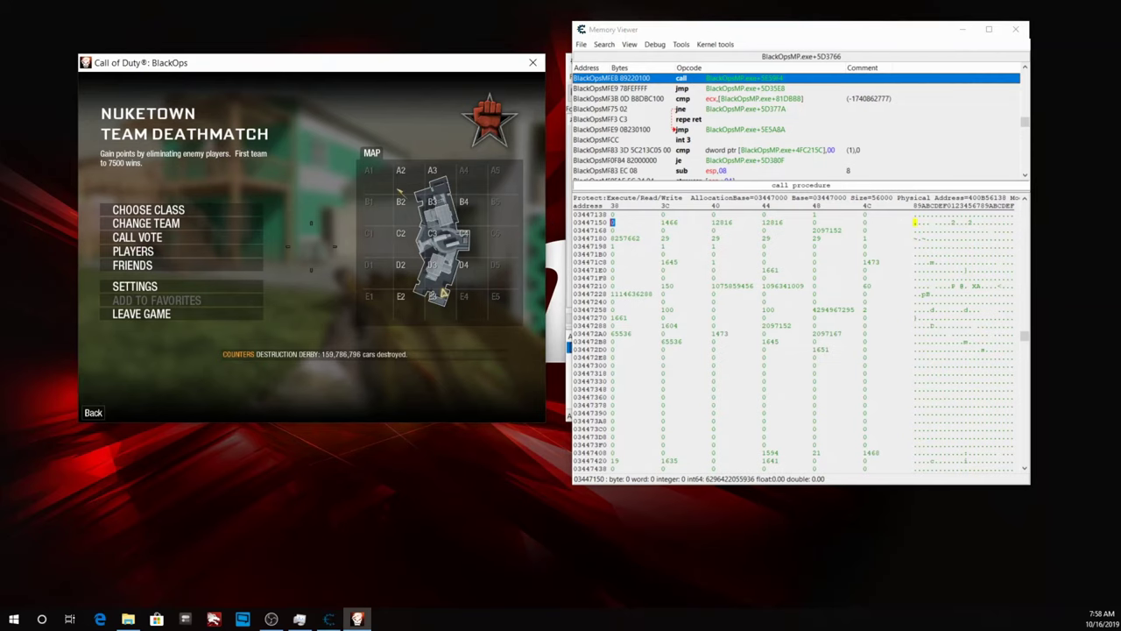
# - Resume and pause the match repeatedly while firing and turning to watch 03447150, and select address 03447178
pyautogui.press('Escape')
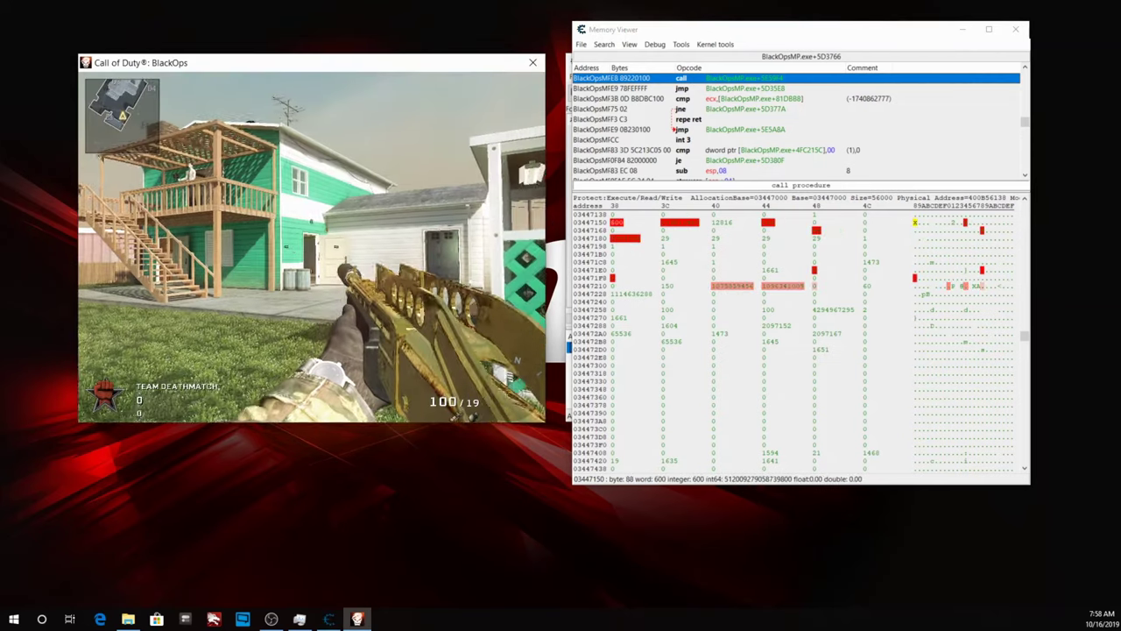
pyautogui.press('Escape')
pyautogui.press('Escape')
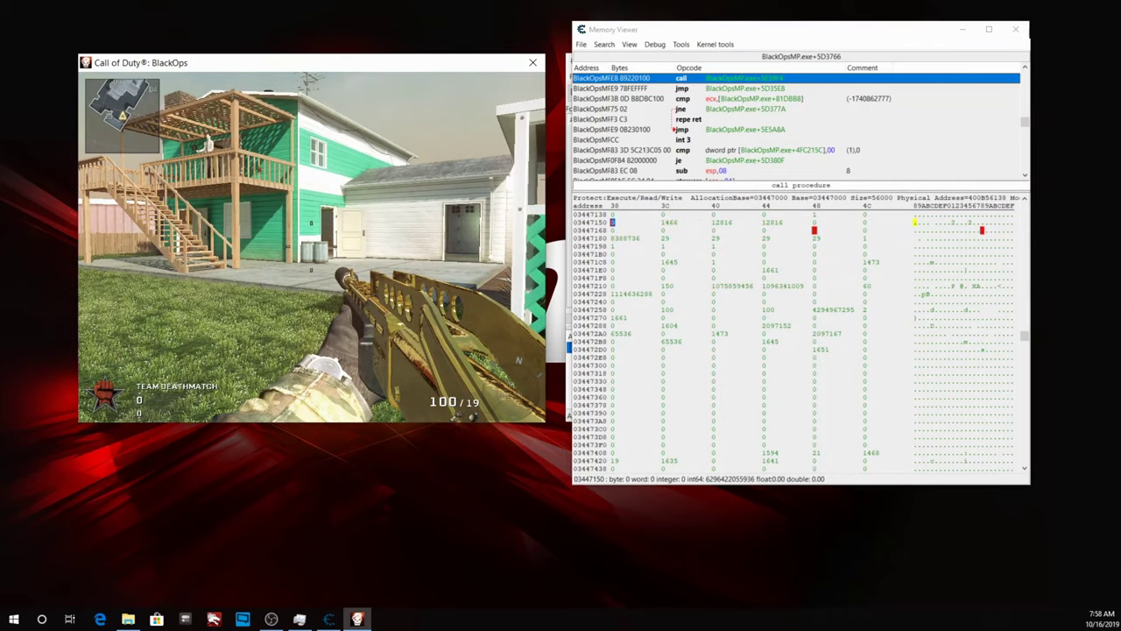
pyautogui.press('Escape')
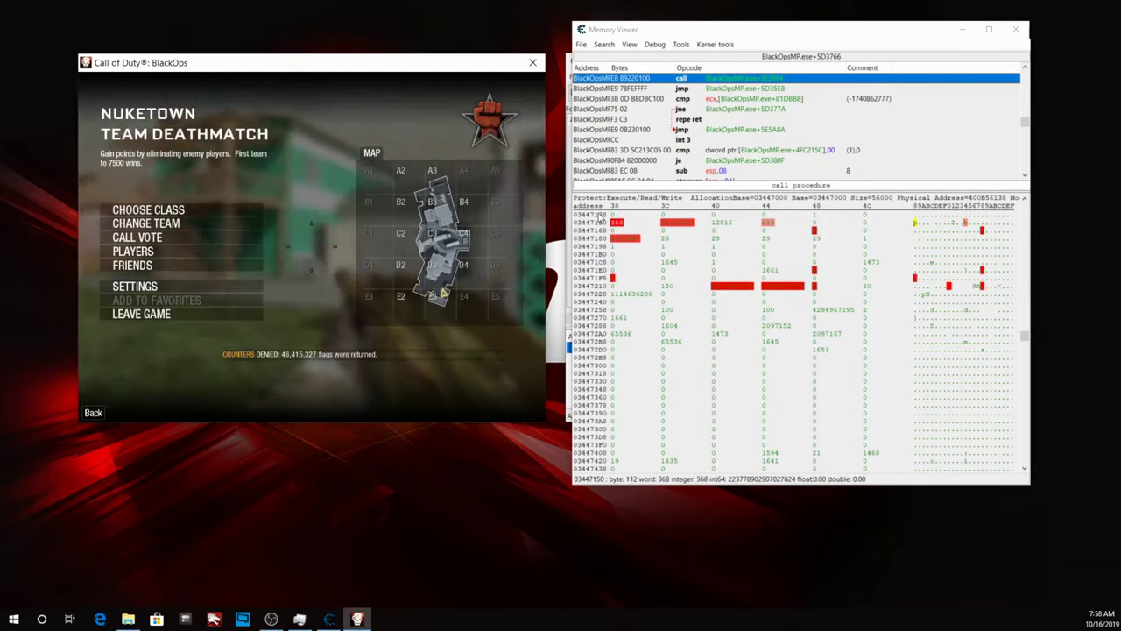
pyautogui.press('Escape')
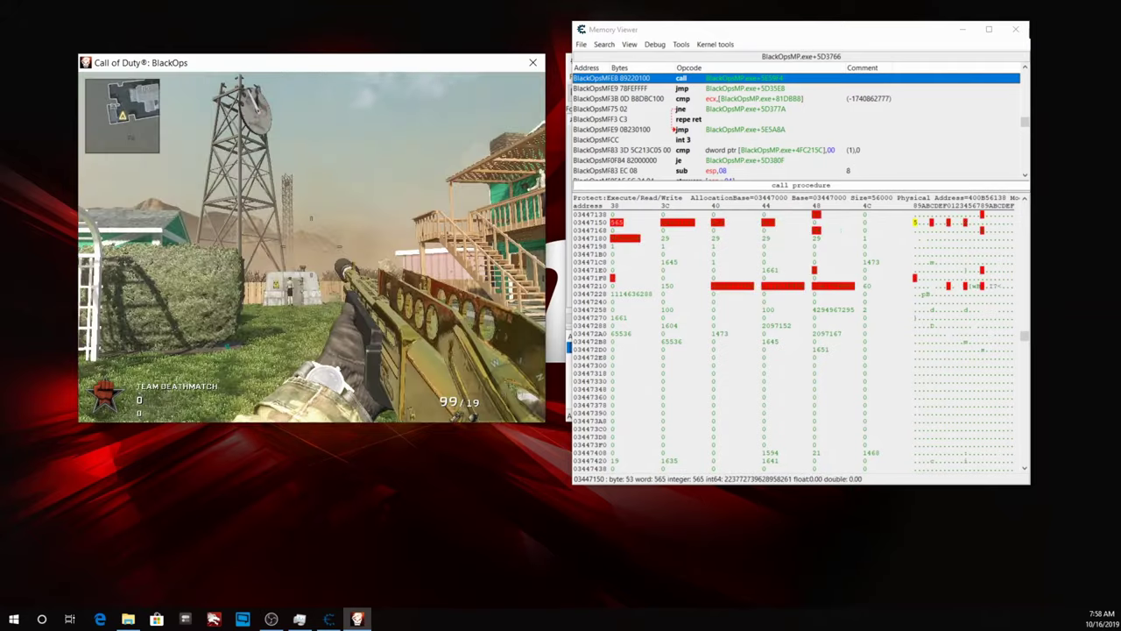
pyautogui.press('Escape')
pyautogui.click(814, 232)
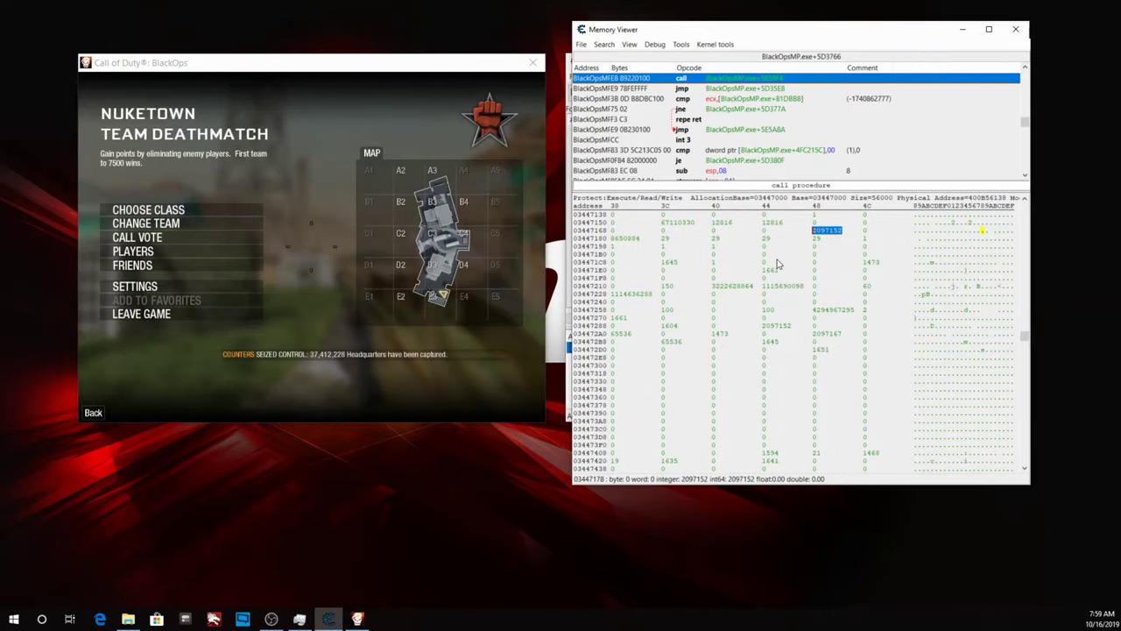
# - Return to the game, resume the match and move the player to watch address 03447178, and pause
pyautogui.click(357, 618)
pyautogui.press('Escape')
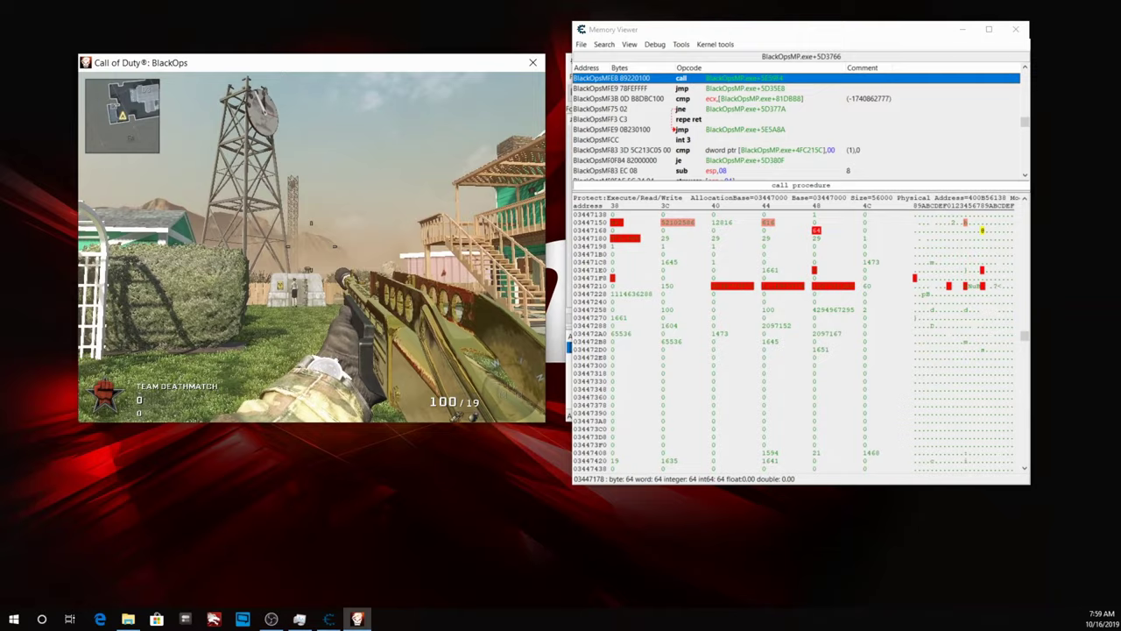
pyautogui.press('w')
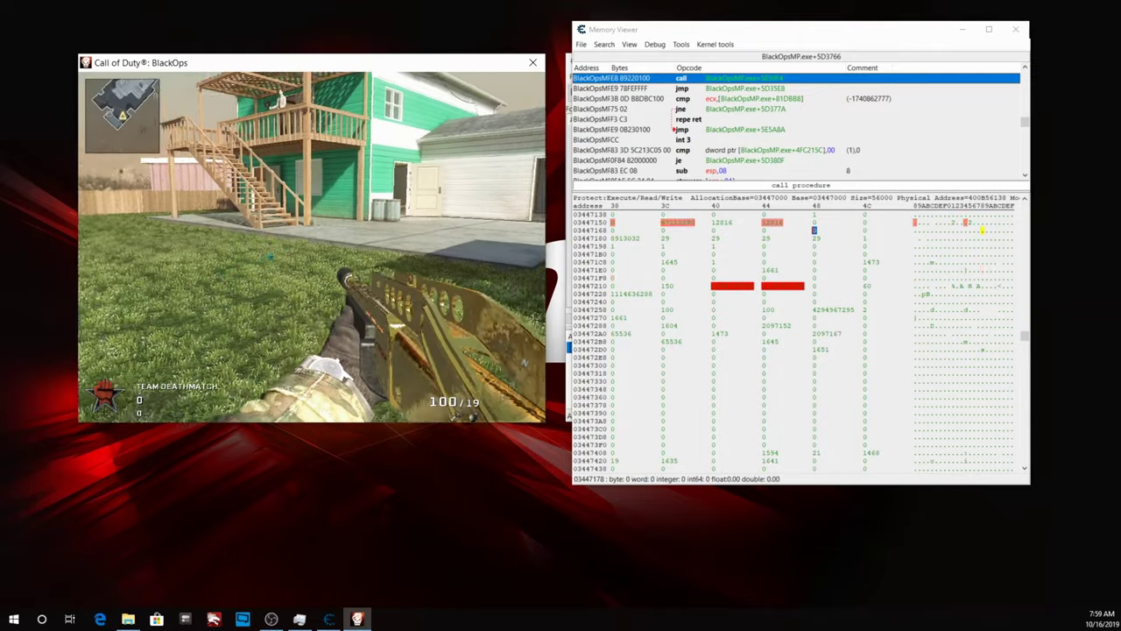
pyautogui.press('Escape')
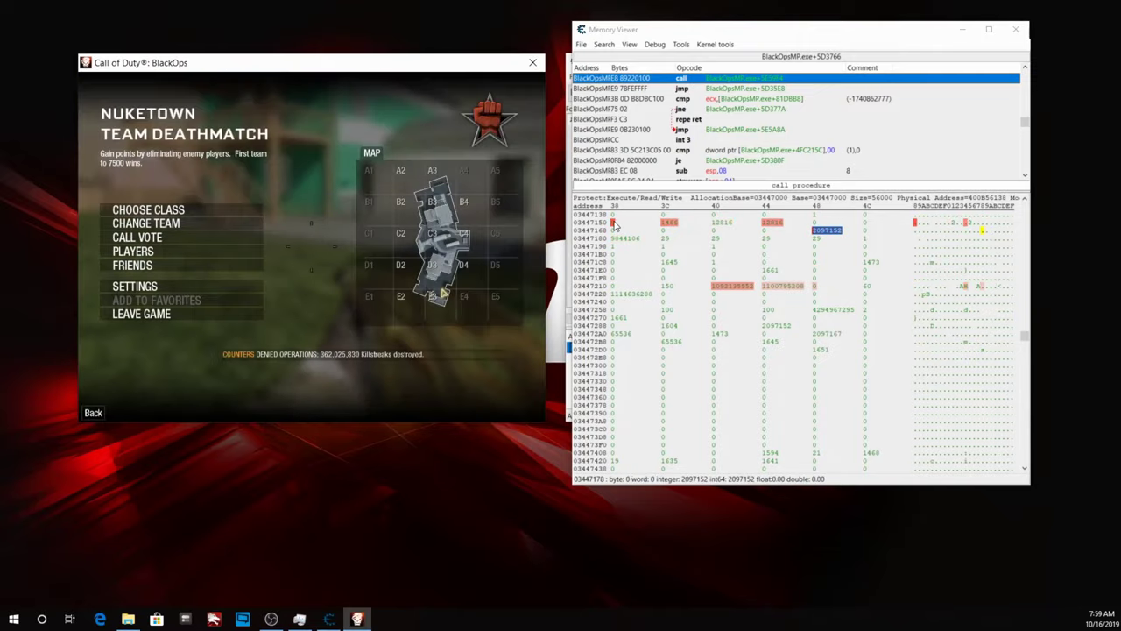
# - Add memory address 03447150 to the address list as a 4 Bytes entry with no description
pyautogui.click(615, 225)
pyautogui.rightClick(615, 225)
pyautogui.click(640, 410)
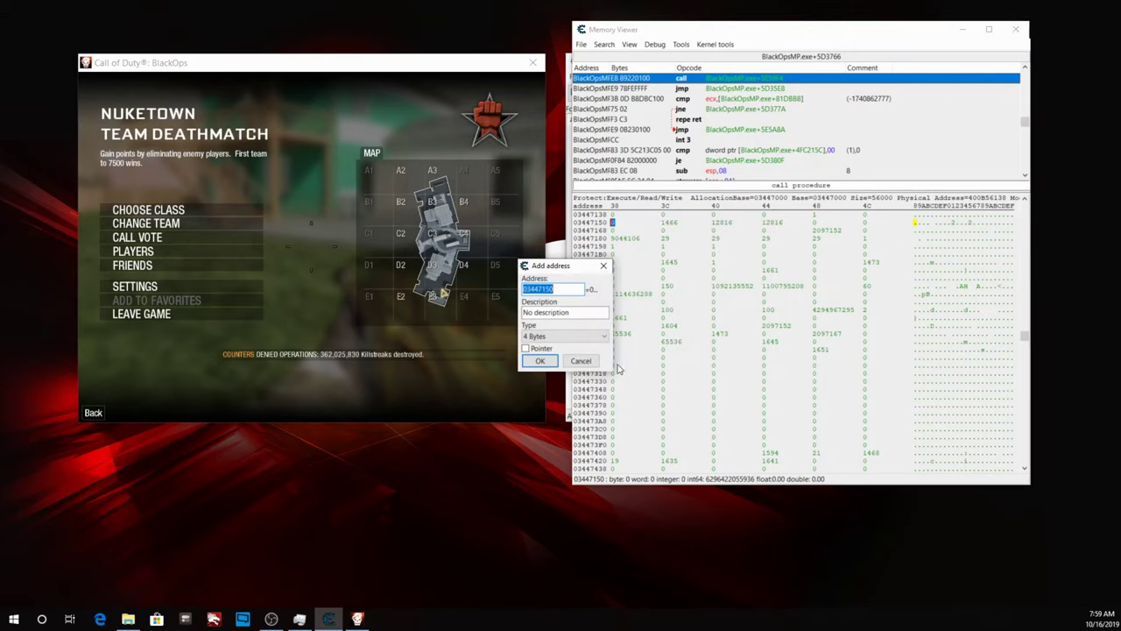
pyautogui.click(539, 361)
# - Return to the game, resume the match and fire to watch the memory values around 03447150
pyautogui.click(491, 350)
pyautogui.press('Escape')
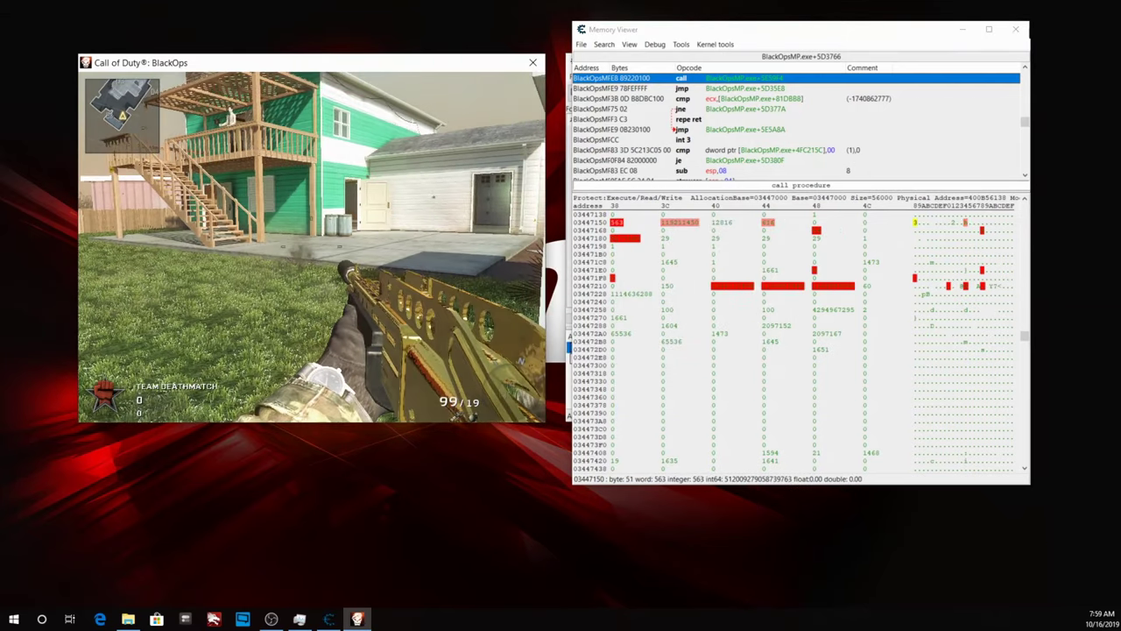
pyautogui.click(311, 246)
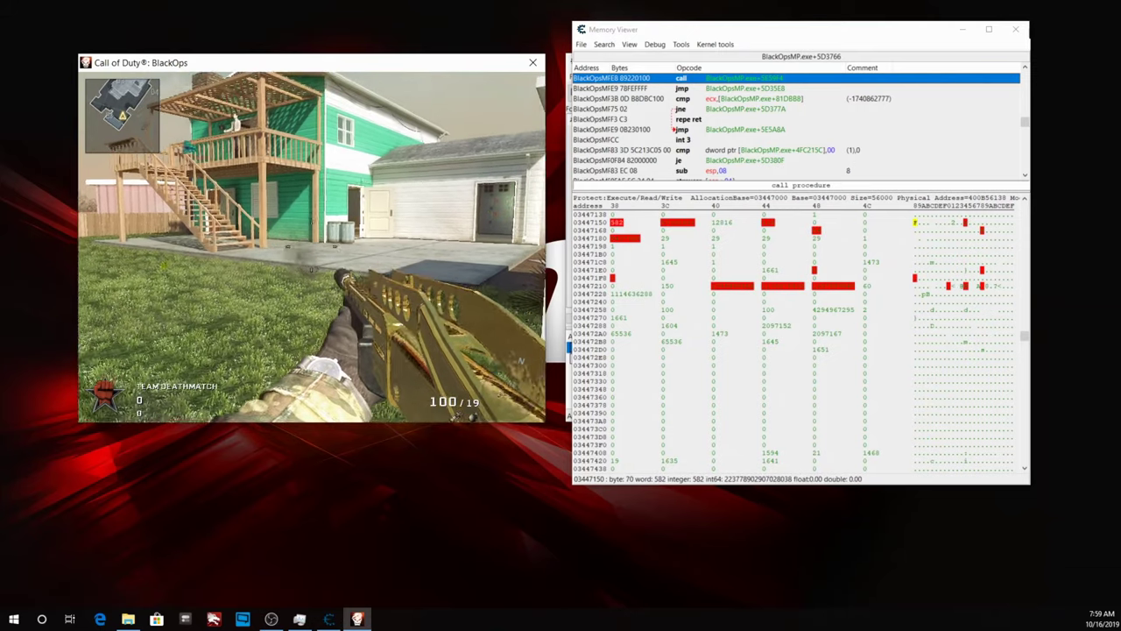
# - Pause the match and add memory address 034471F0 to the address list as a 4 Bytes entry with no description
pyautogui.press('Escape')
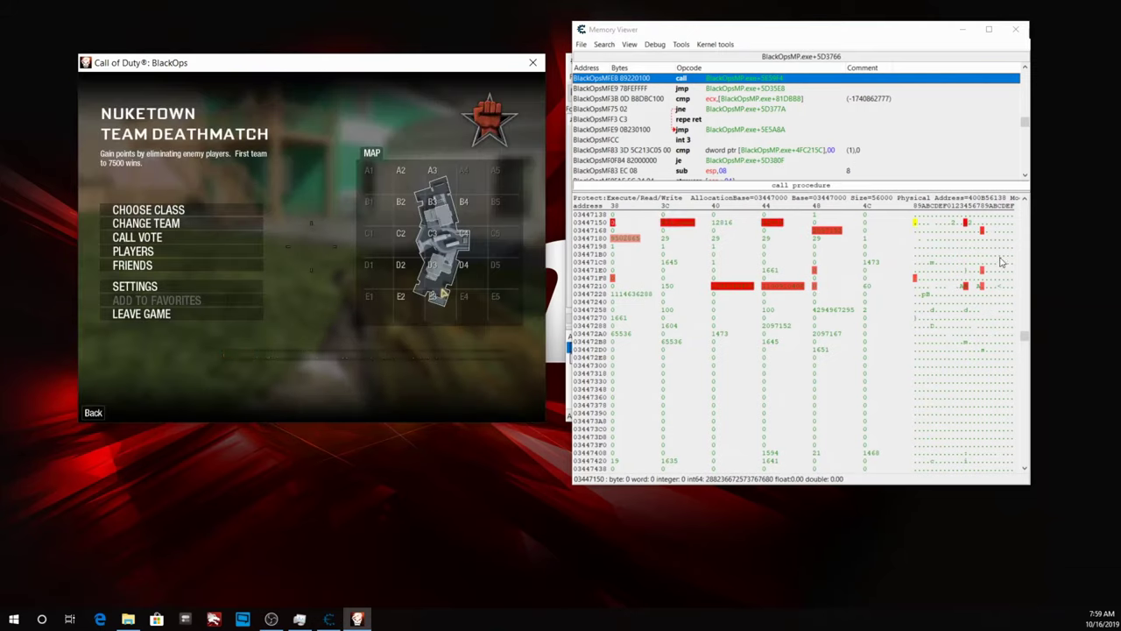
pyautogui.click(814, 270)
pyautogui.rightClick(814, 269)
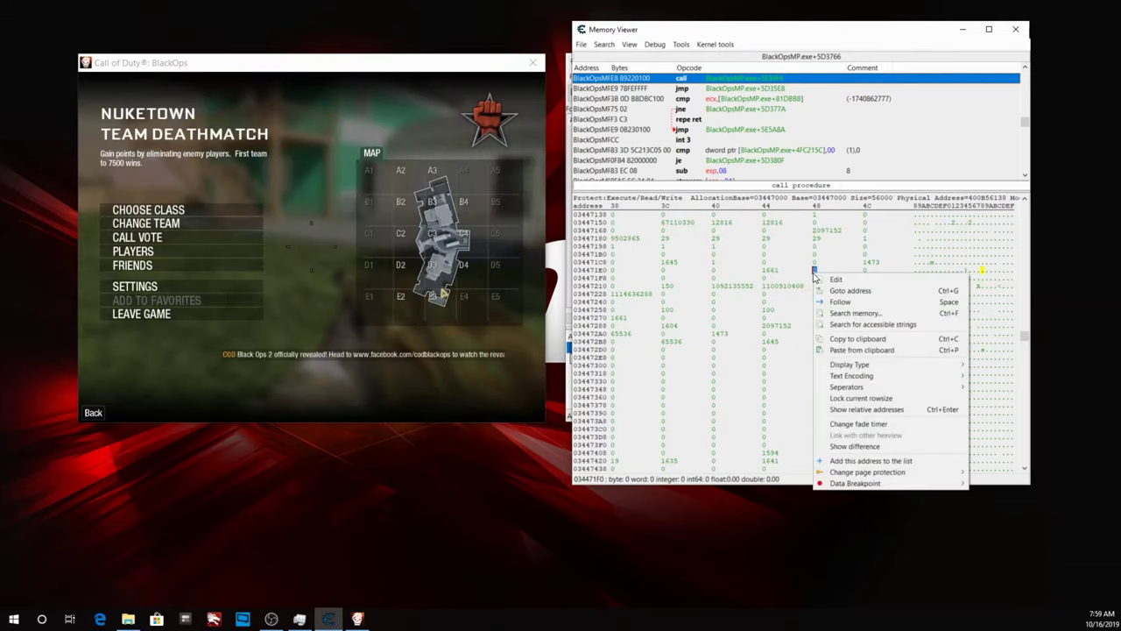
pyautogui.click(871, 461)
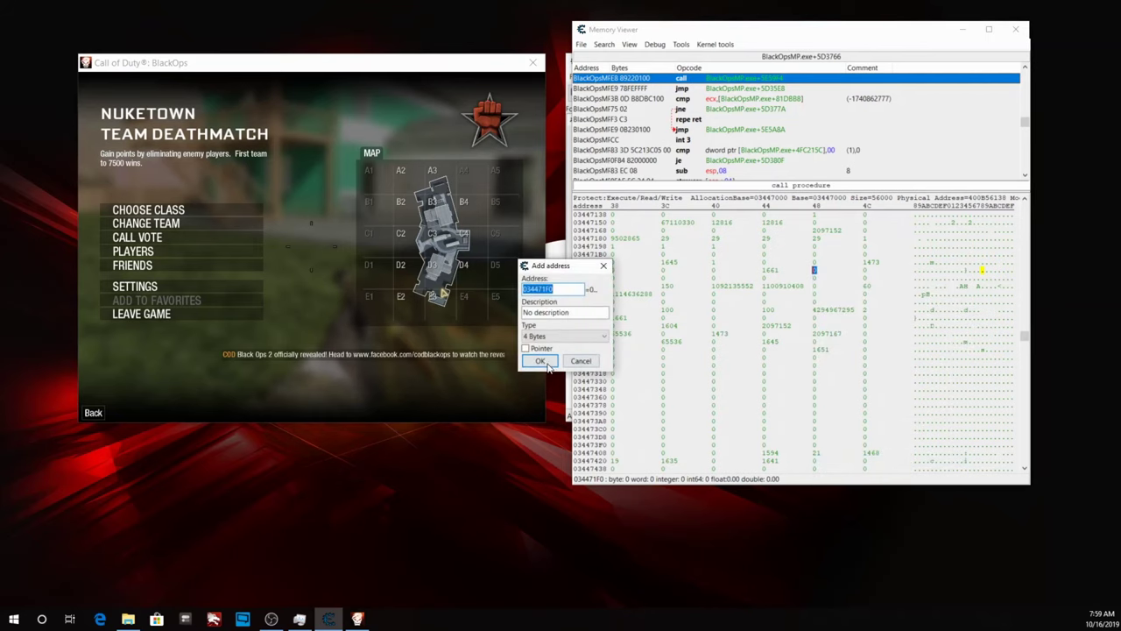
pyautogui.click(549, 366)
# - Return to the game and briefly resume the match to watch address 034471F0, and pause
pyautogui.click(416, 327)
pyautogui.press('Escape')
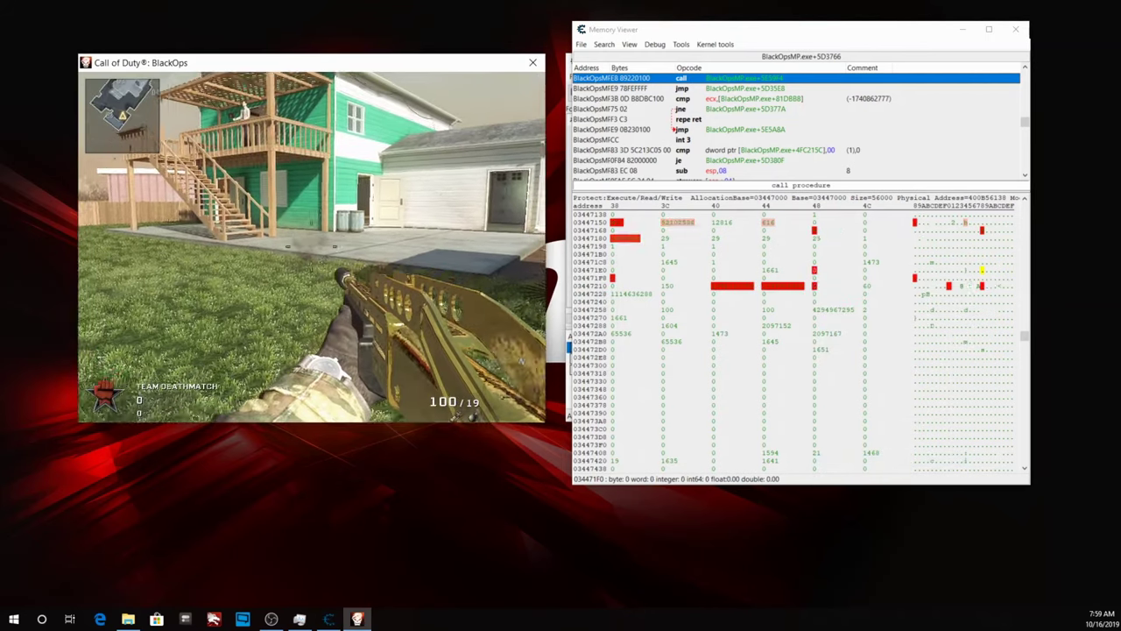
pyautogui.press('Escape')
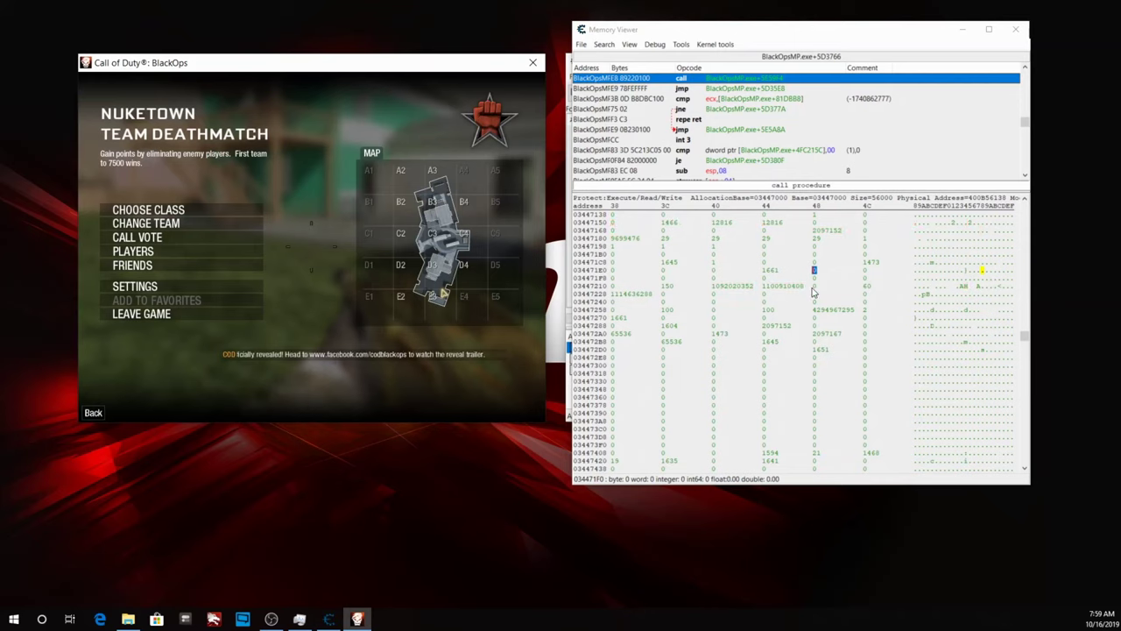
# - Add memory address 03447220 to the address list with the default type and description
pyautogui.click(813, 287)
pyautogui.rightClick(814, 288)
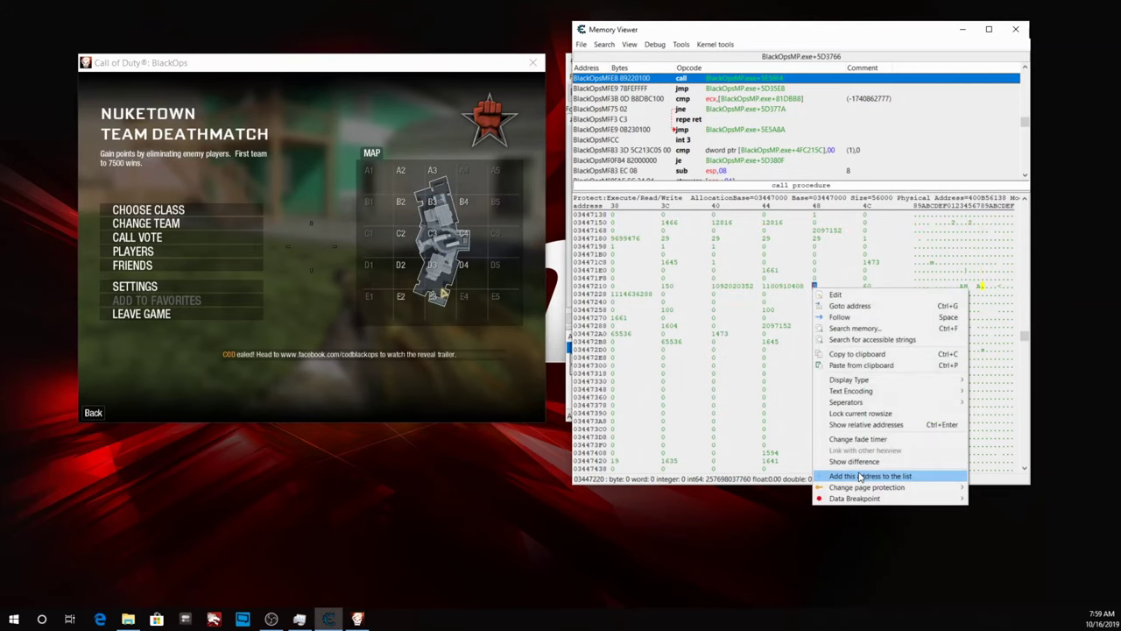
pyautogui.click(860, 476)
pyautogui.click(536, 360)
# - Resume the match and fire to watch address 03447220 in the memory region, and pause
pyautogui.click(515, 363)
pyautogui.press('Escape')
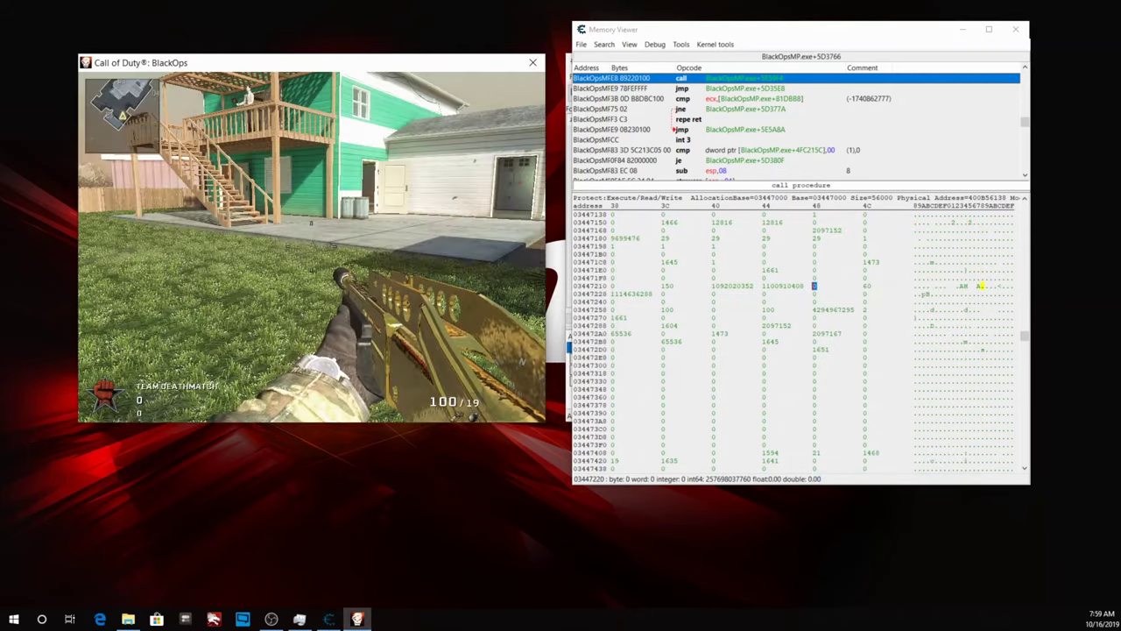
pyautogui.click(311, 246)
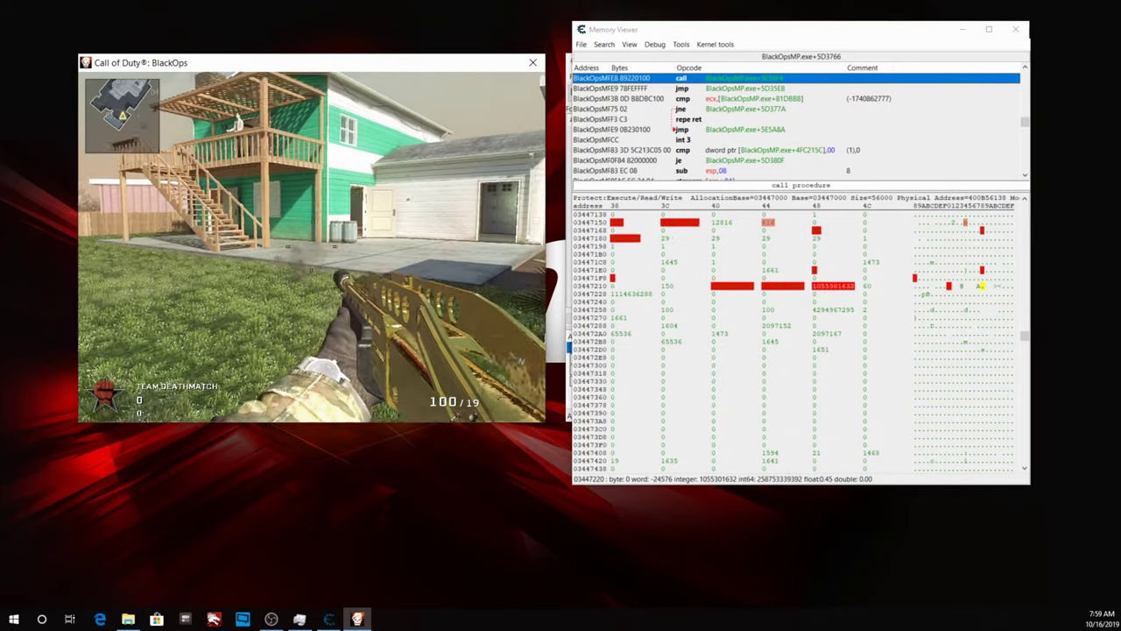
pyautogui.press('Escape')
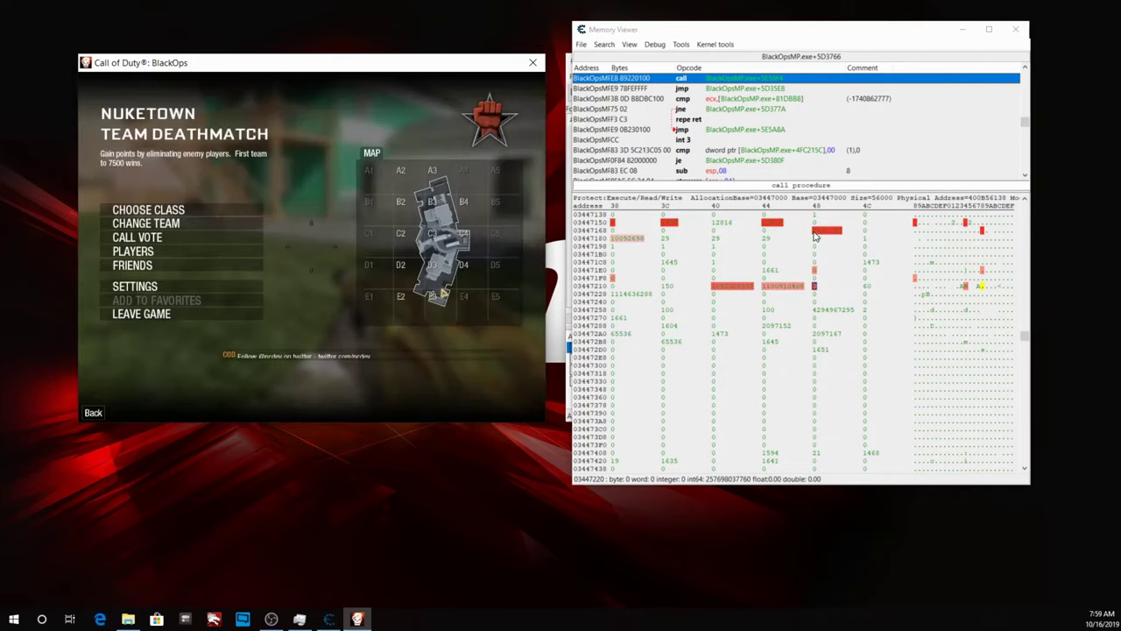
# - Add memory address 03447178 to the address list as a 4 Bytes entry with no description
pyautogui.click(815, 233)
pyautogui.rightClick(815, 233)
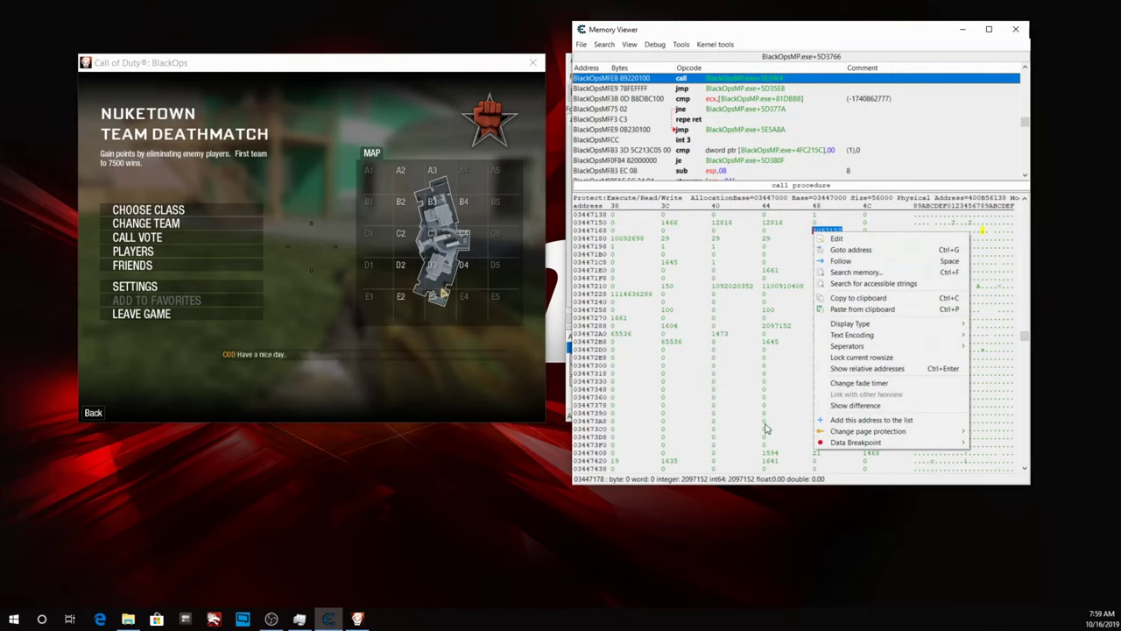
pyautogui.click(882, 422)
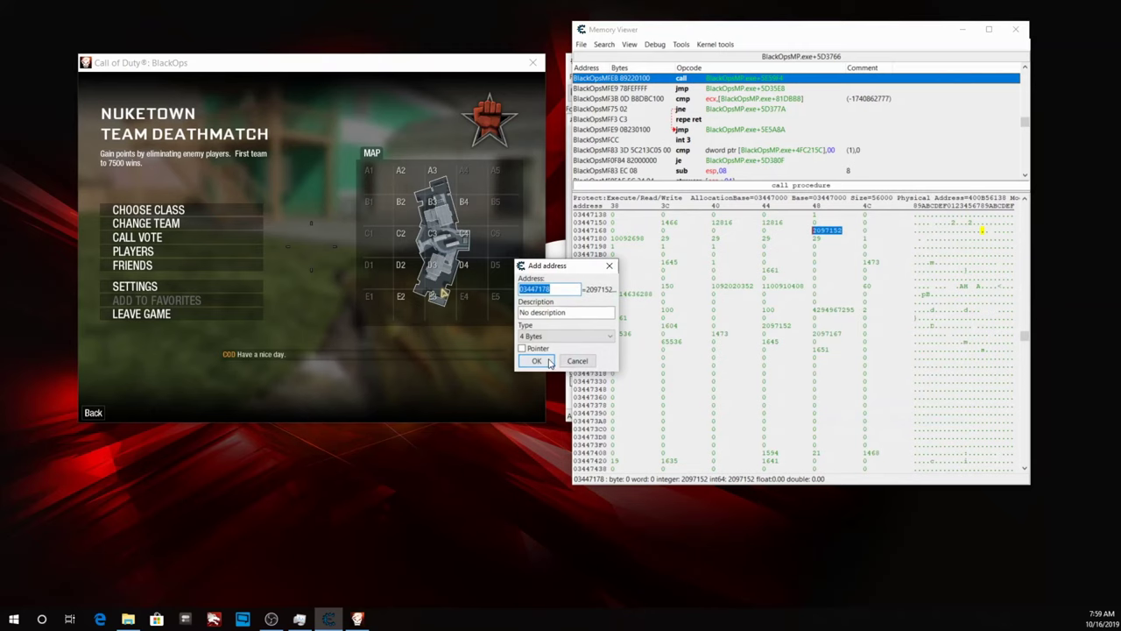
pyautogui.click(536, 361)
# - Resume and pause the match repeatedly to watch how address 03447178 reacts to the game menu
pyautogui.click(447, 325)
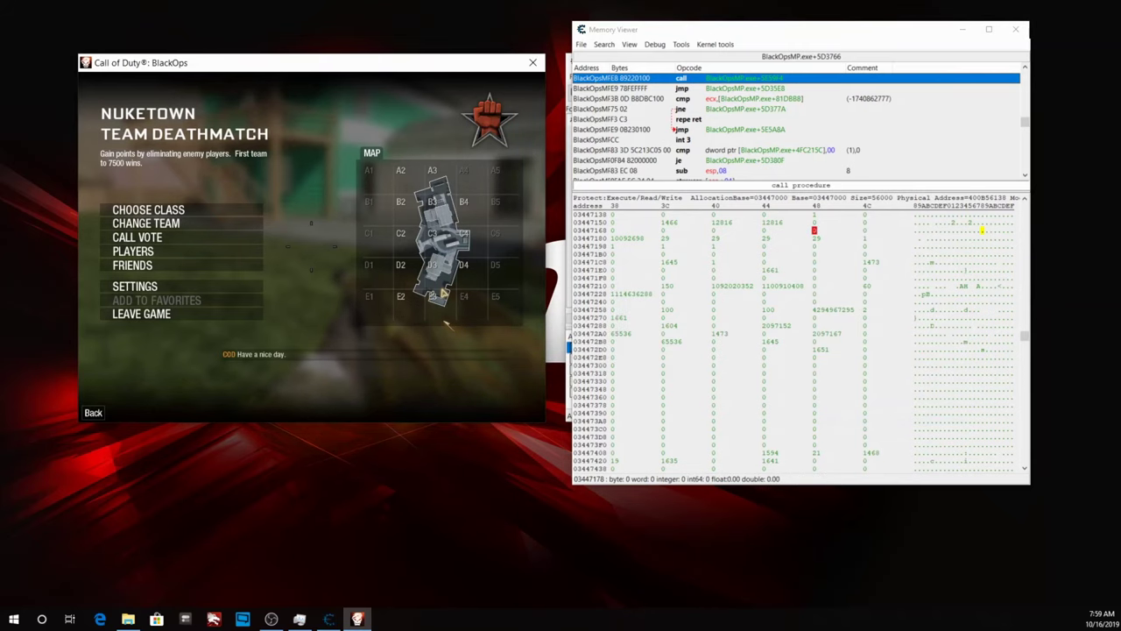
pyautogui.press('Escape')
pyautogui.press('Escape')
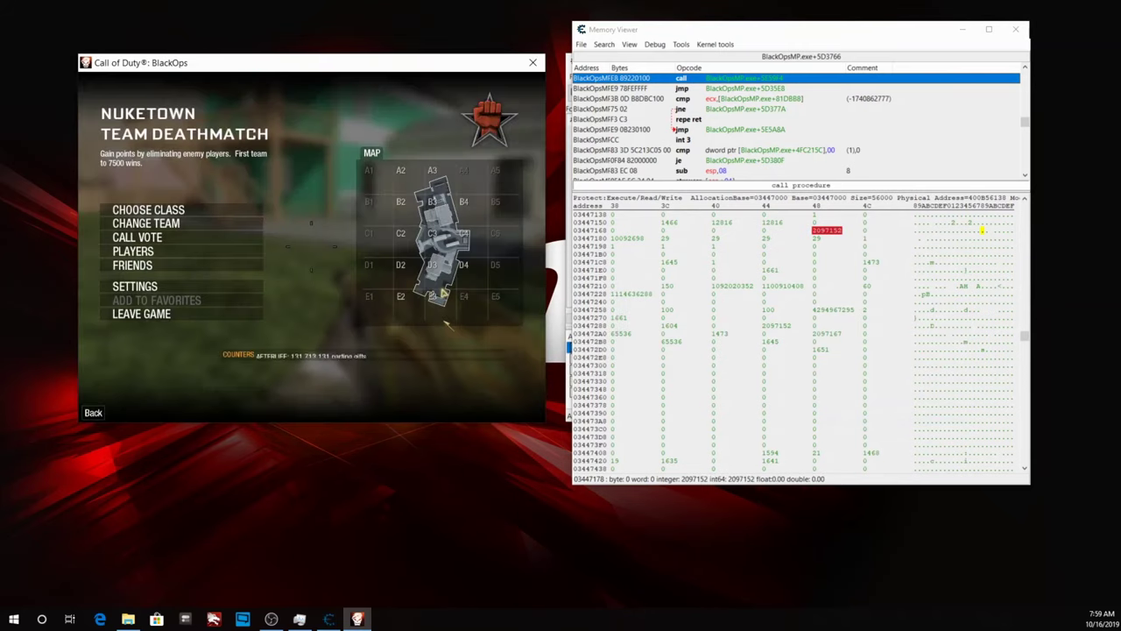
pyautogui.press('Escape')
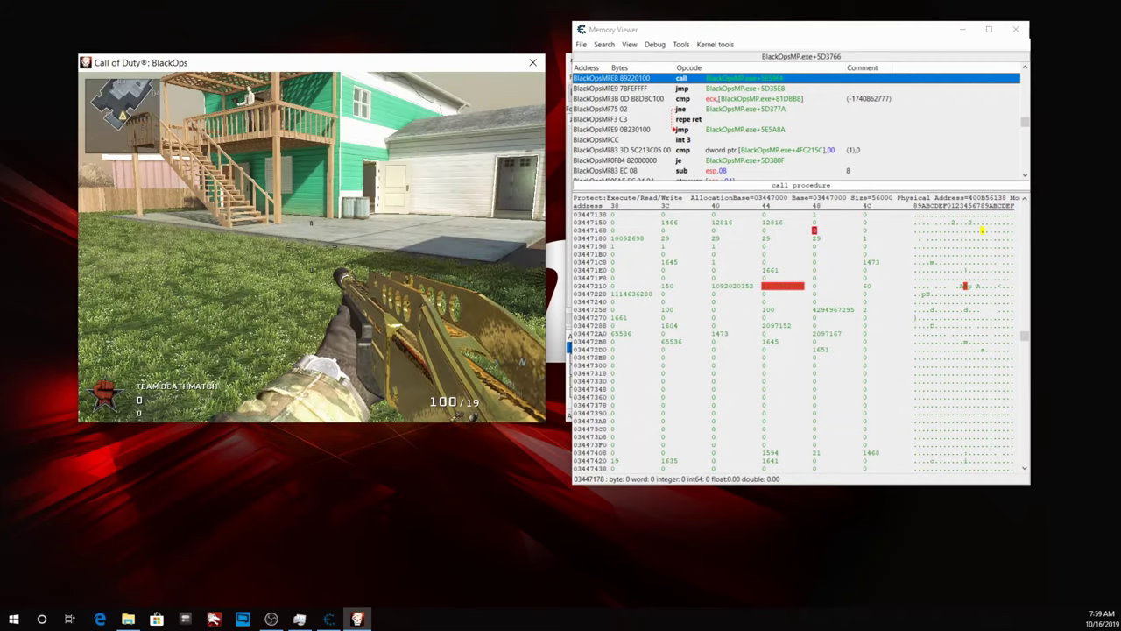
pyautogui.press('Escape')
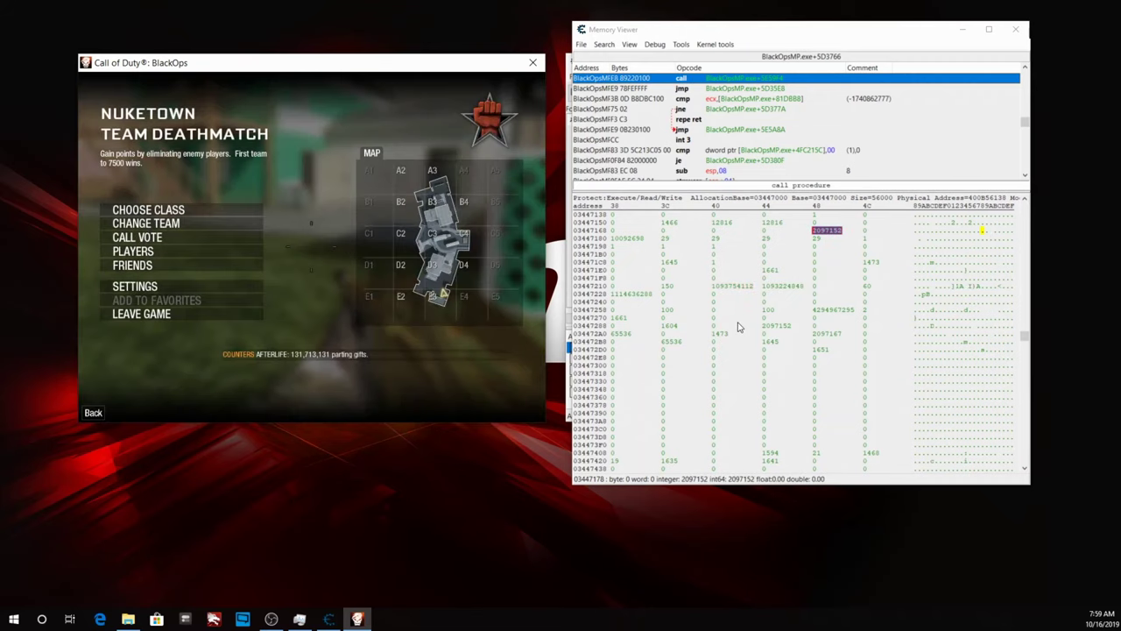
# - Add memory address 034470D4 from earlier in the region to the address list, and minimize the Memory Viewer
pyautogui.scroll(4, 738, 326)
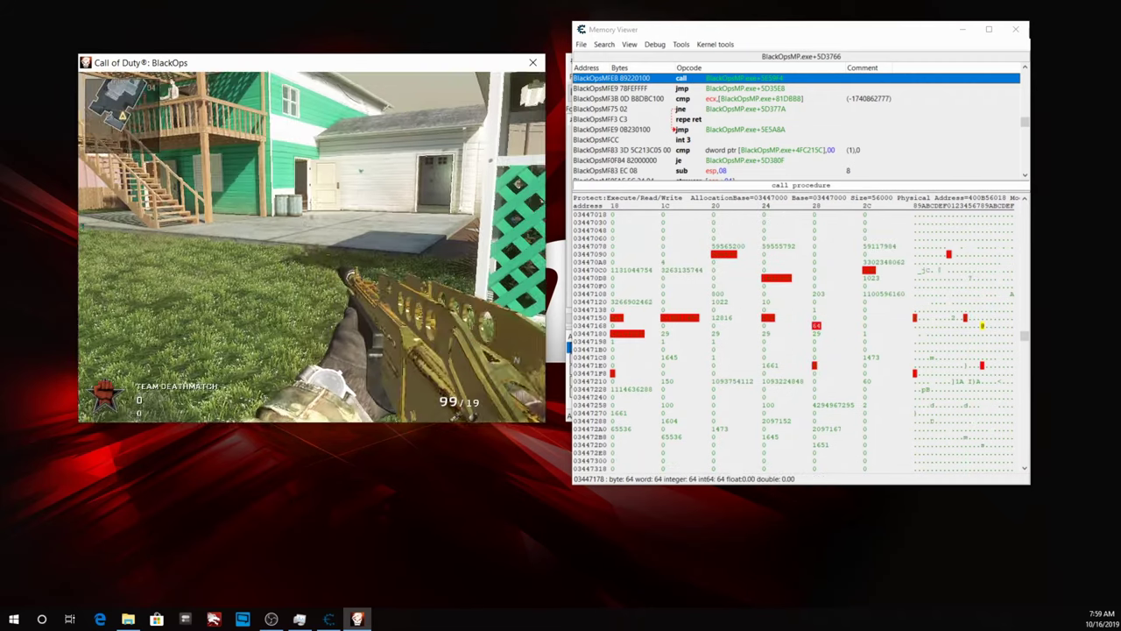
pyautogui.rightClick(866, 270)
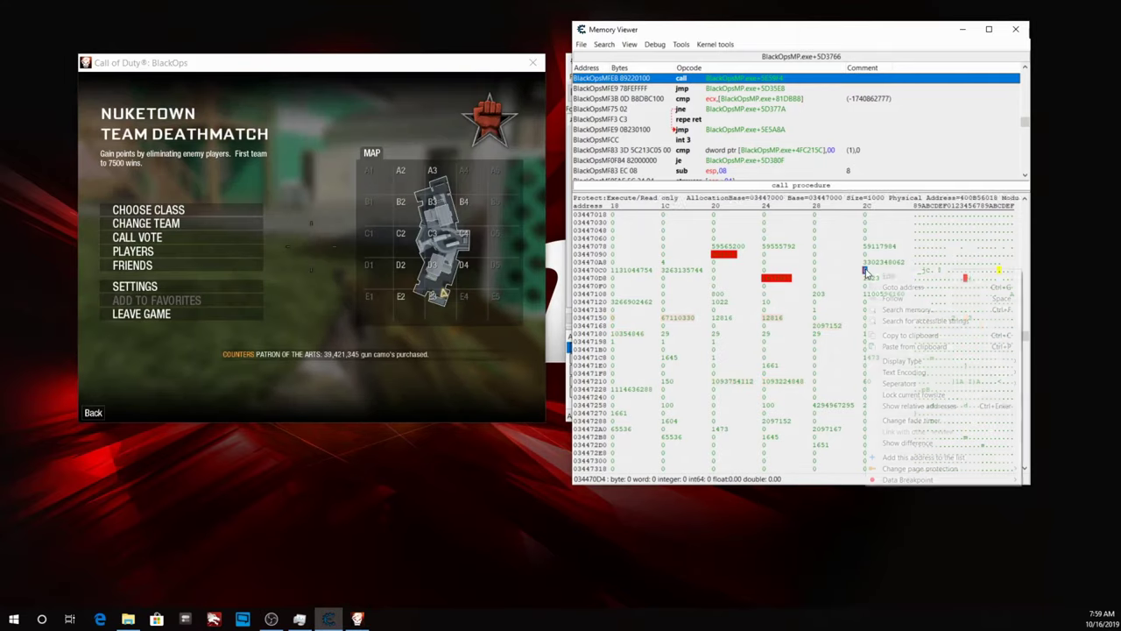
pyautogui.click(924, 457)
pyautogui.click(541, 361)
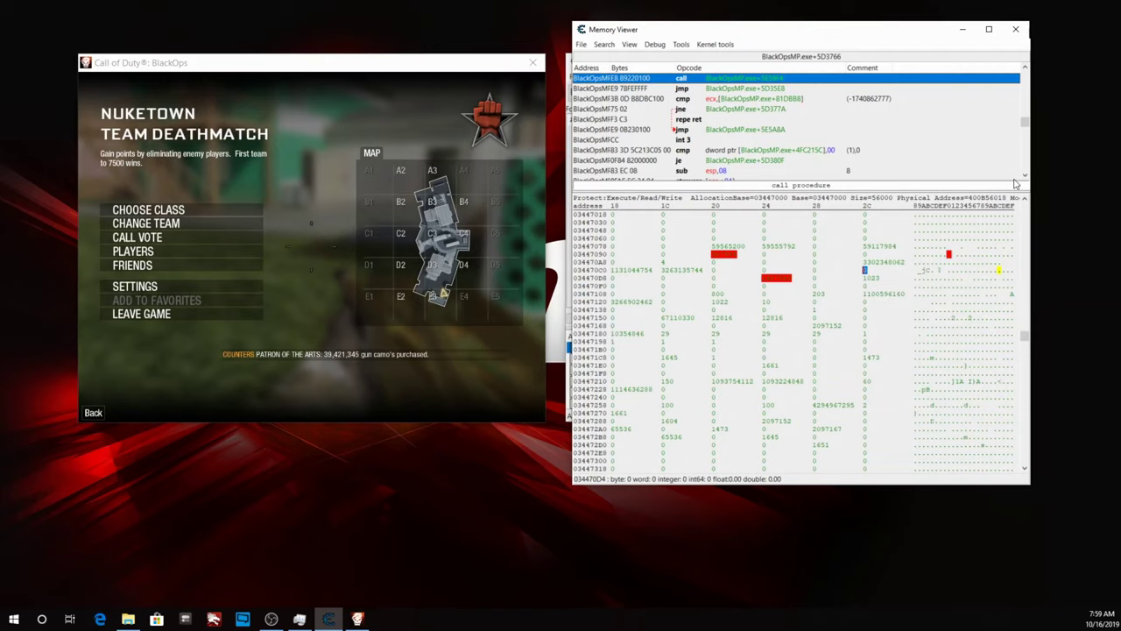
pyautogui.click(962, 29)
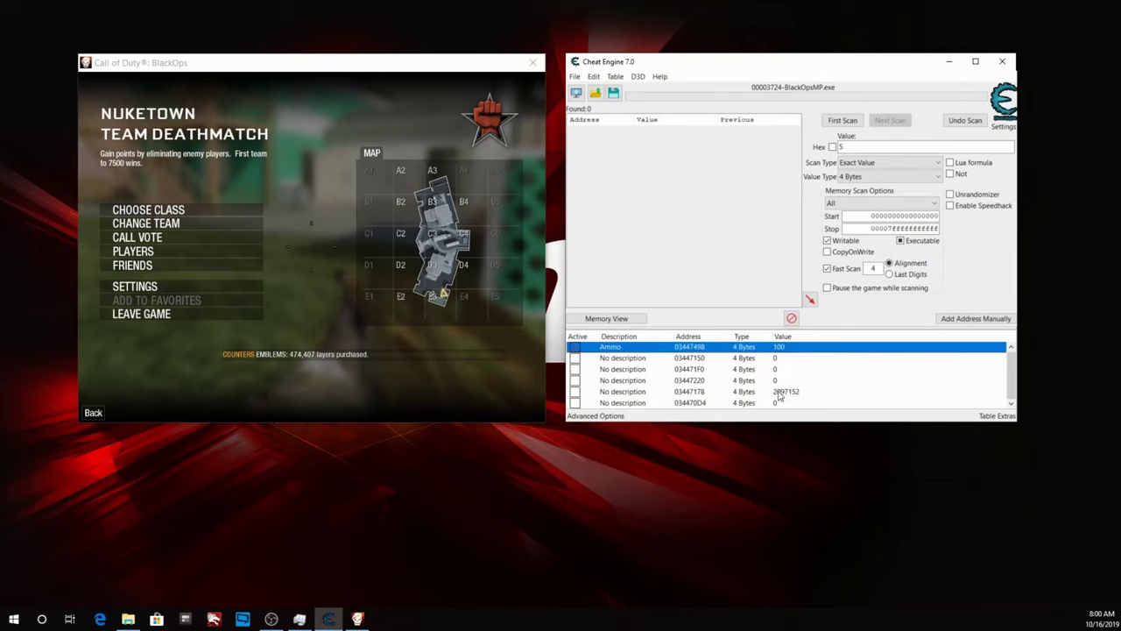
# - Freeze the Ammo value, select the 03447178 entry, and resume and pause the match to watch it
pyautogui.click(793, 392)
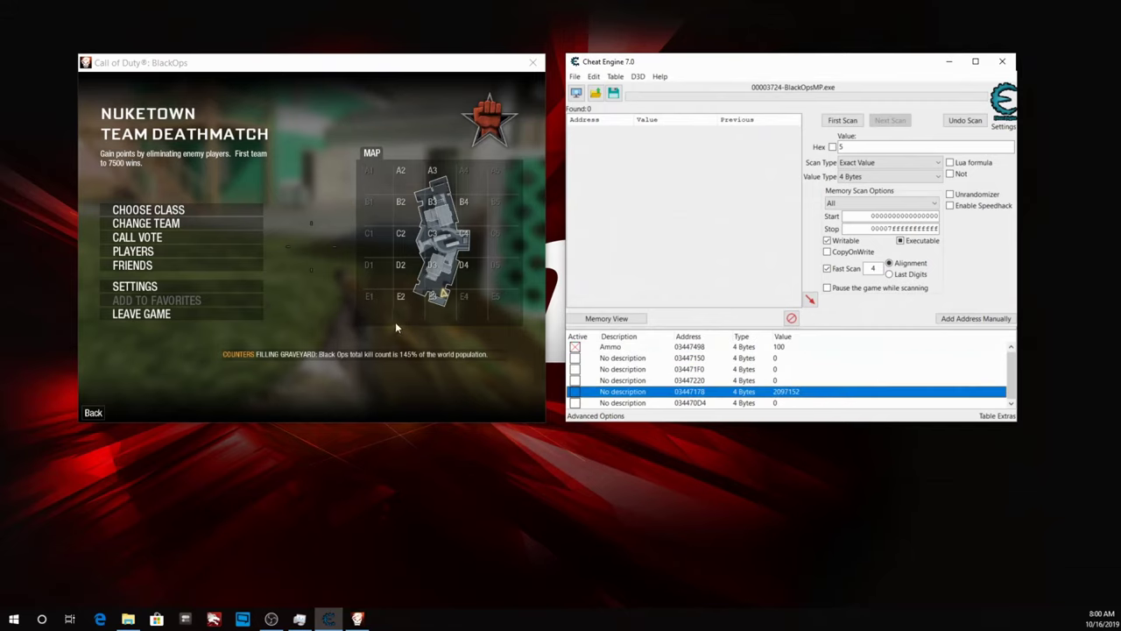
pyautogui.click(396, 328)
pyautogui.press('Escape')
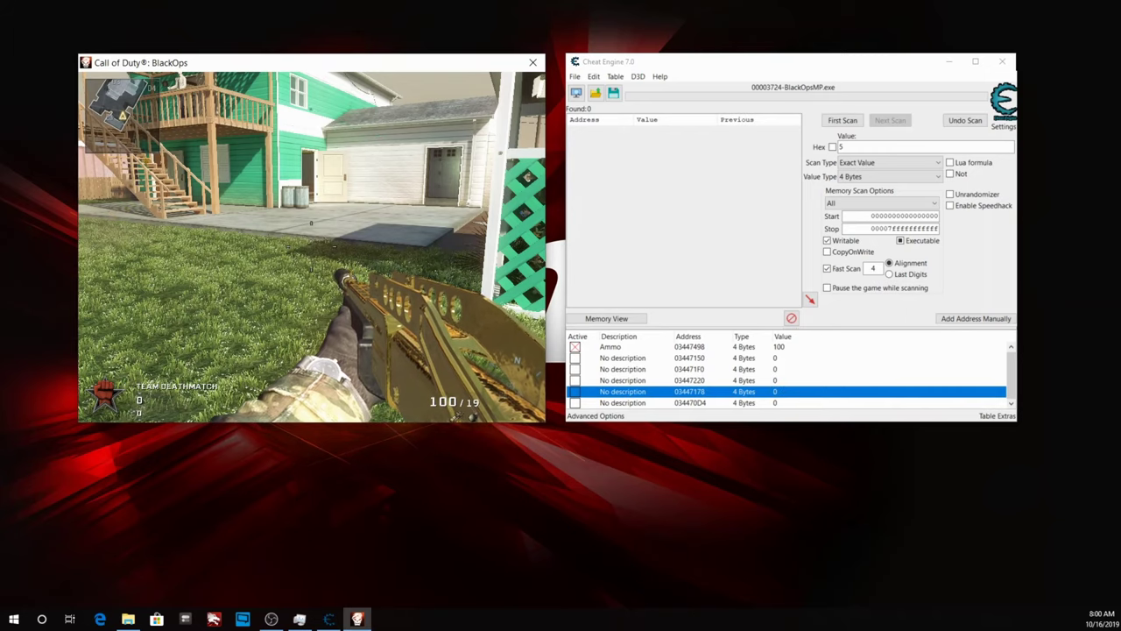
pyautogui.press('Escape')
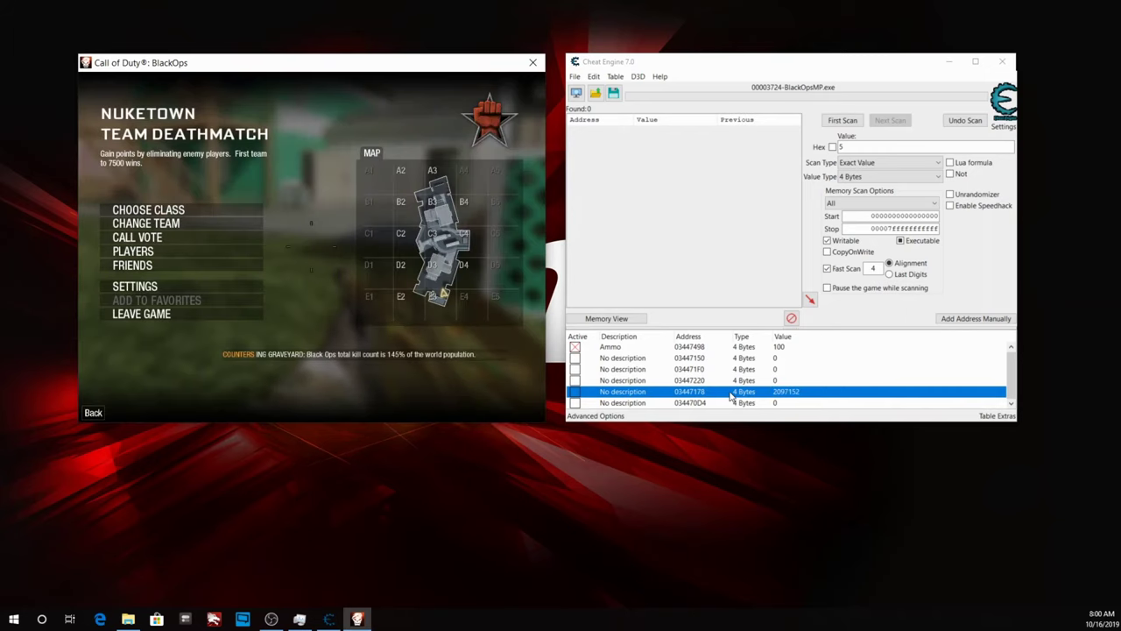
# - Delete the 03447178 entry from the address list and confirm the deletion
pyautogui.click(731, 396)
pyautogui.rightClick(664, 389)
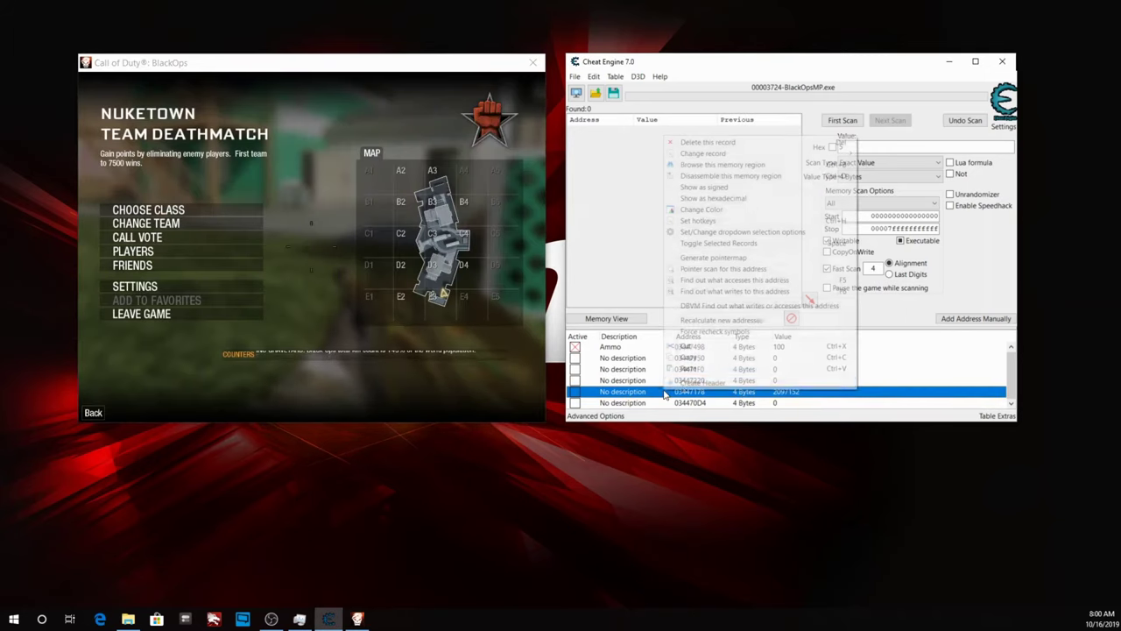
pyautogui.click(730, 143)
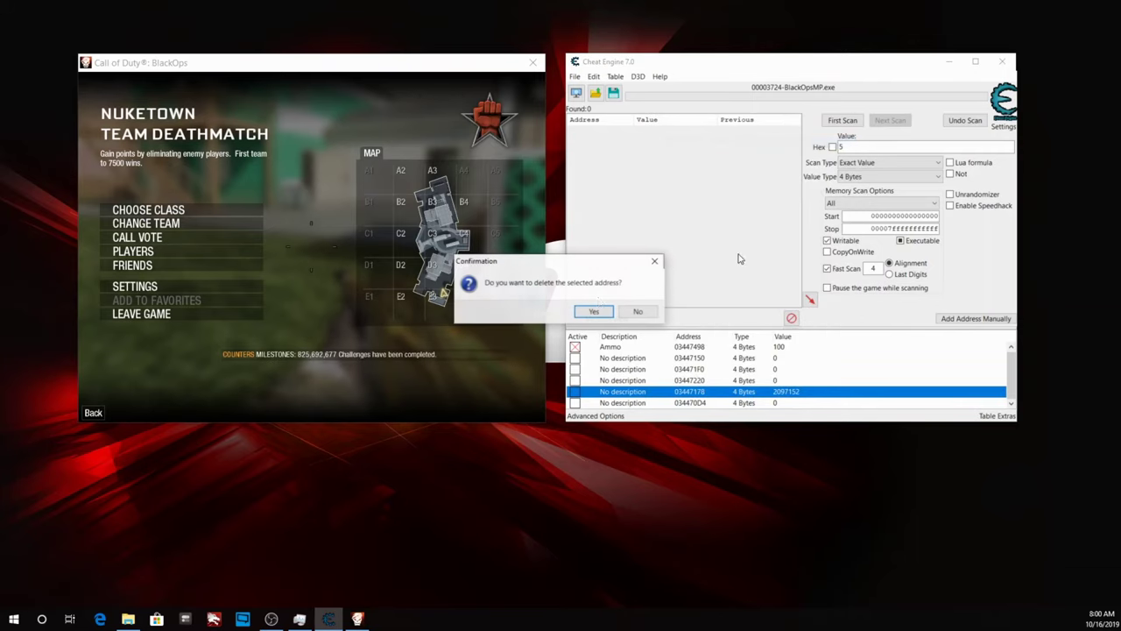
pyautogui.click(596, 312)
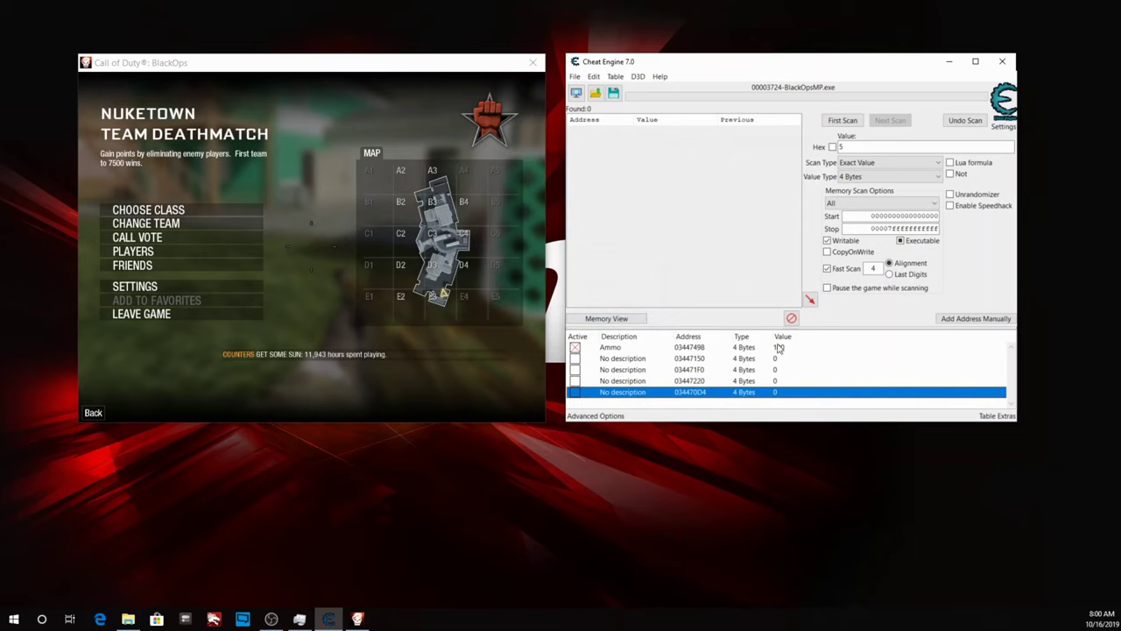
# - Freeze the 03447150 entry, resume the match, fire a shot to test it, and pause
pyautogui.click(483, 325)
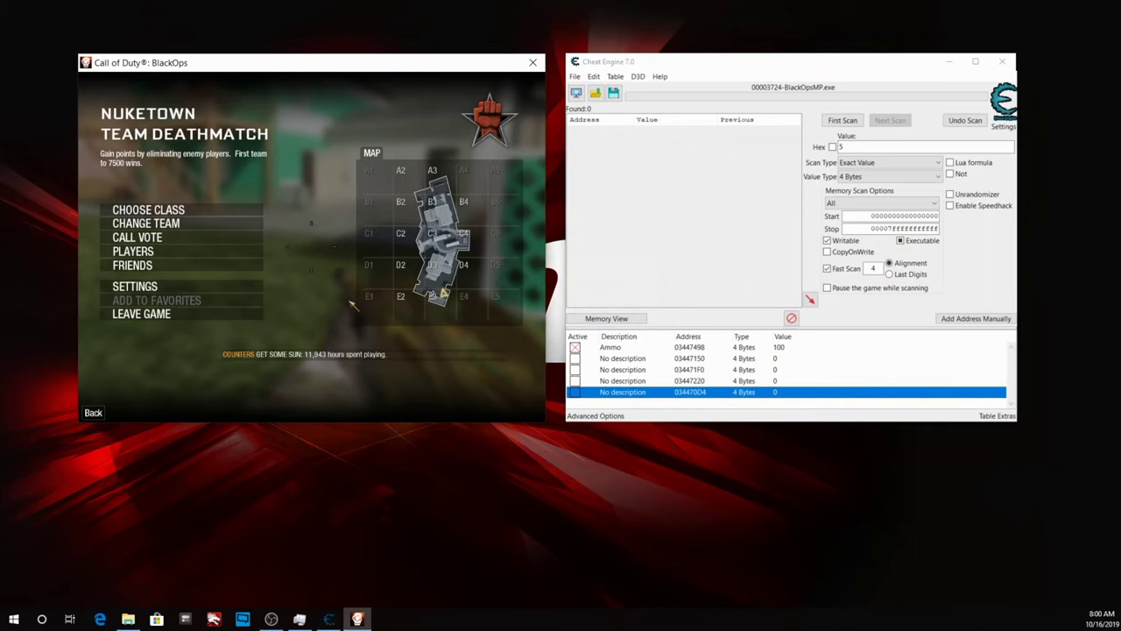
pyautogui.click(578, 359)
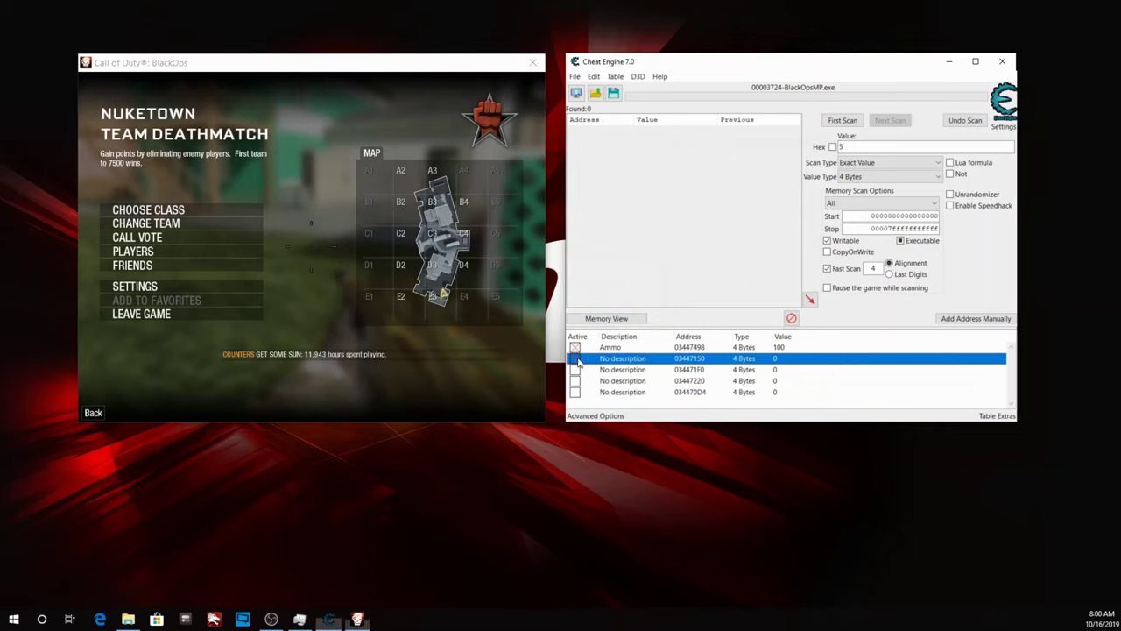
pyautogui.click(490, 358)
pyautogui.press('Escape')
pyautogui.click(311, 246)
pyautogui.press('Escape')
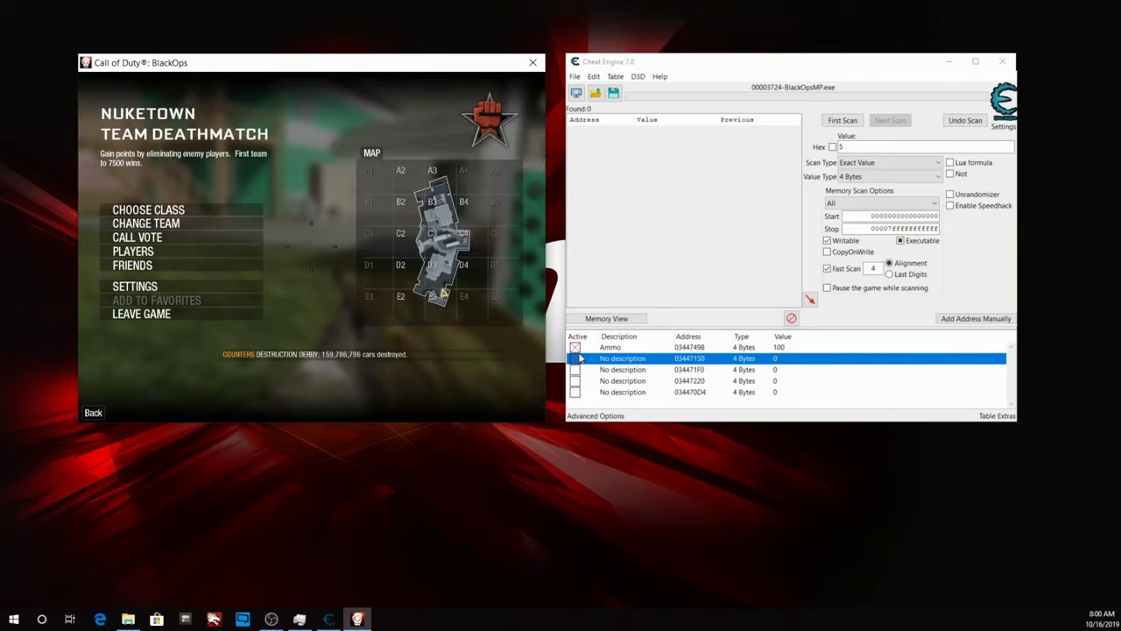
# - Freeze the 034471F0 entry instead of 03447150, resume the match, fire to test it, and pause
pyautogui.click(575, 368)
pyautogui.click(491, 351)
pyautogui.press('Escape')
pyautogui.click(311, 246)
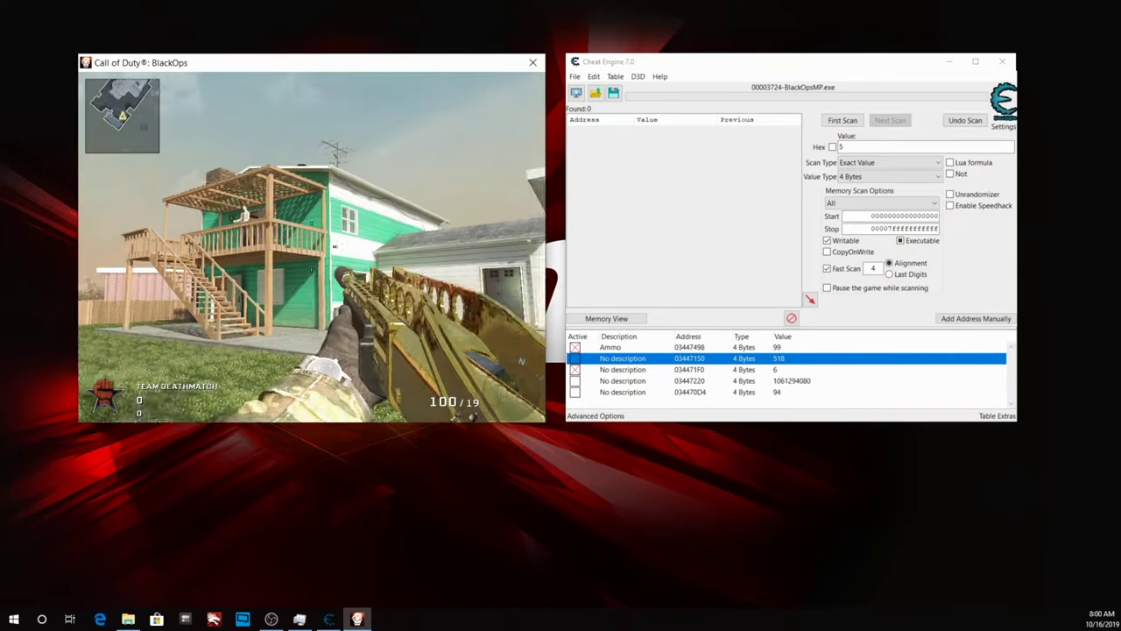
pyautogui.press('Escape')
# - Freeze the 03447220 entry instead of 034471F0, and resume the match to test it, and pause
pyautogui.click(575, 381)
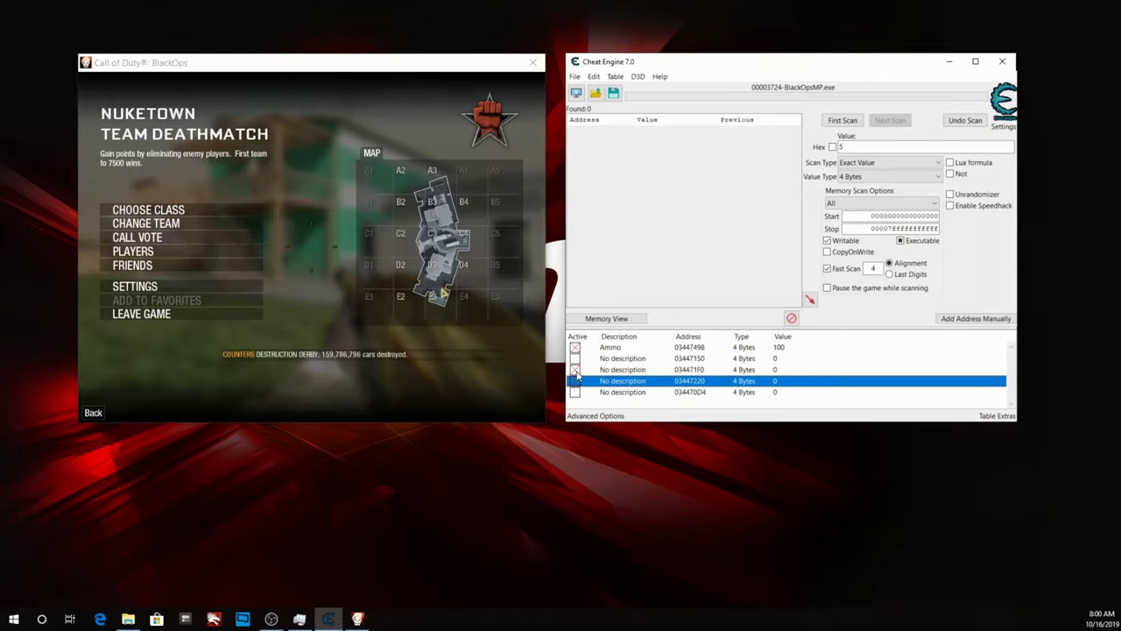
pyautogui.click(574, 370)
pyautogui.click(490, 350)
pyautogui.press('Escape')
pyautogui.press('Escape')
# - Freeze the 034470D4 entry instead of 03447220, resume the match, fire repeatedly to test it, and pause
pyautogui.click(575, 381)
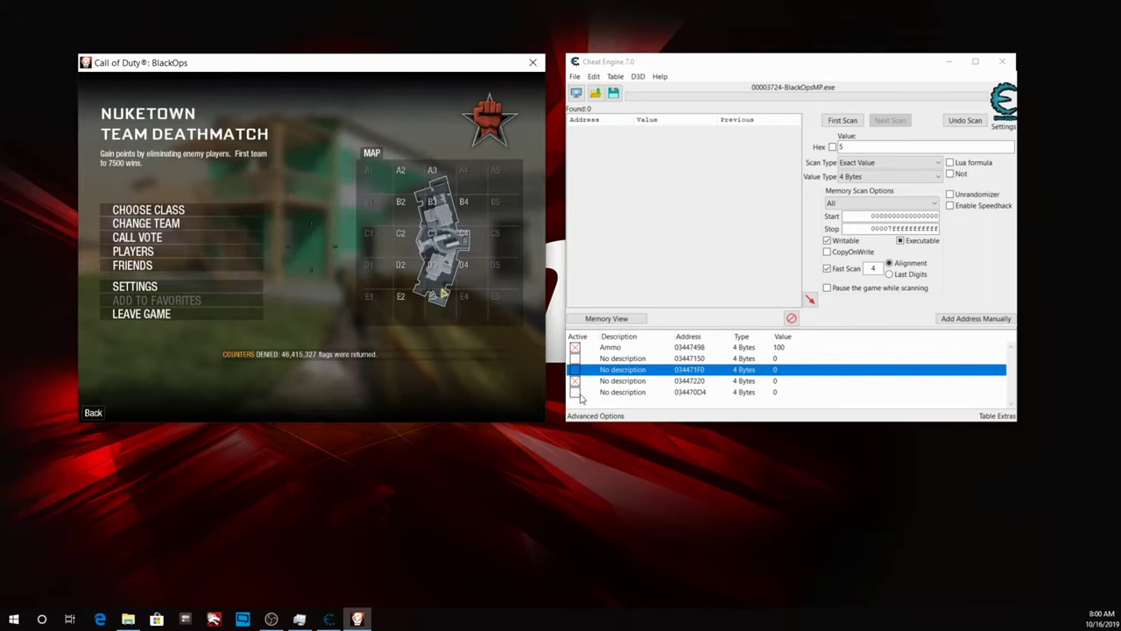
pyautogui.click(574, 392)
pyautogui.click(575, 380)
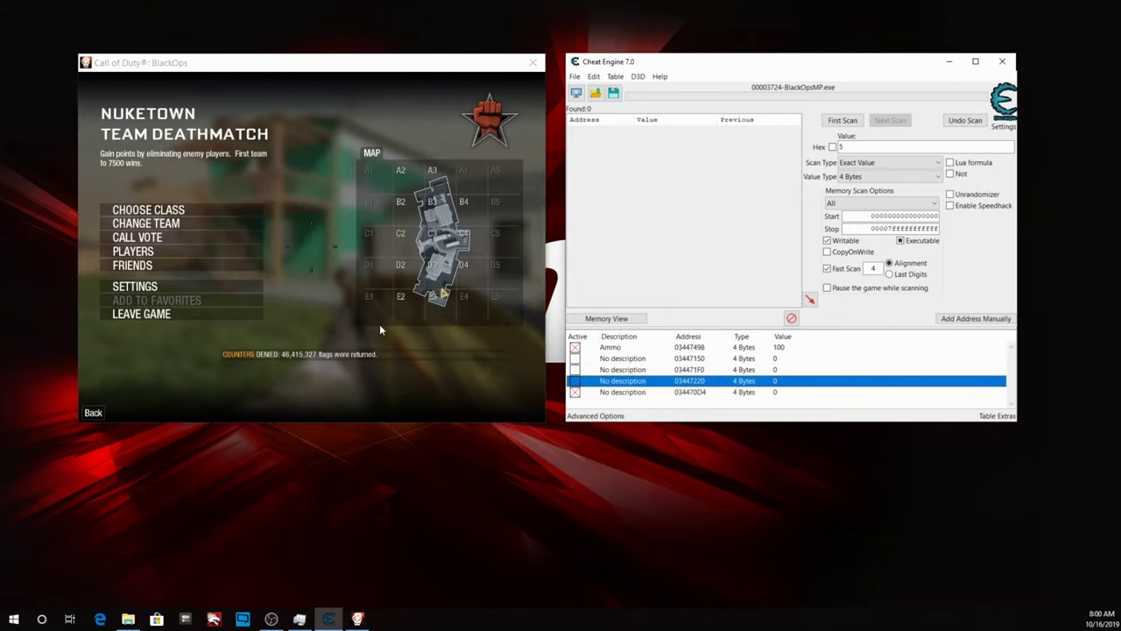
pyautogui.click(380, 324)
pyautogui.press('Escape')
pyautogui.click(311, 246)
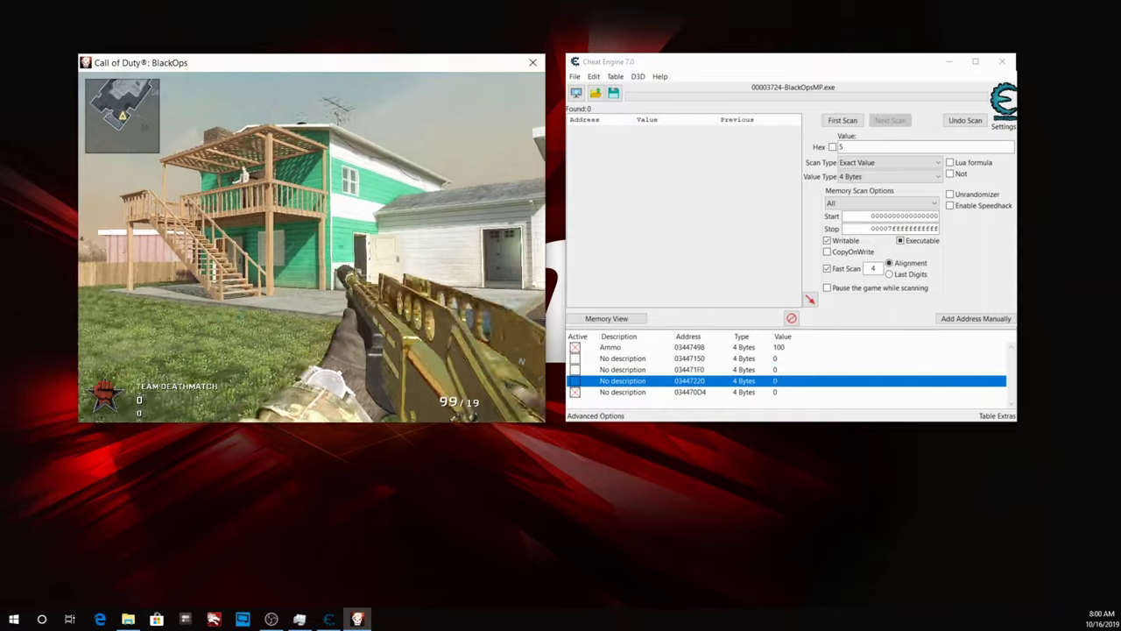
pyautogui.click(311, 246)
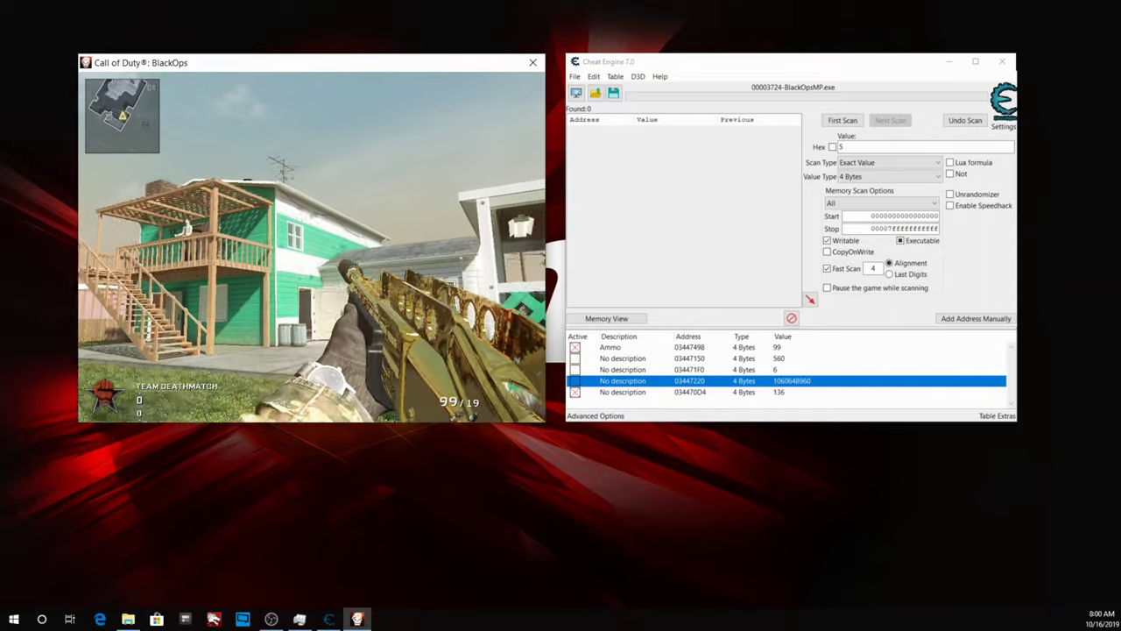
pyautogui.press('Escape')
# - Label the 034470D4 entry "Rapid Fire" and delete the three undescribed entries between it and Ammo
pyautogui.doubleClick(623, 391)
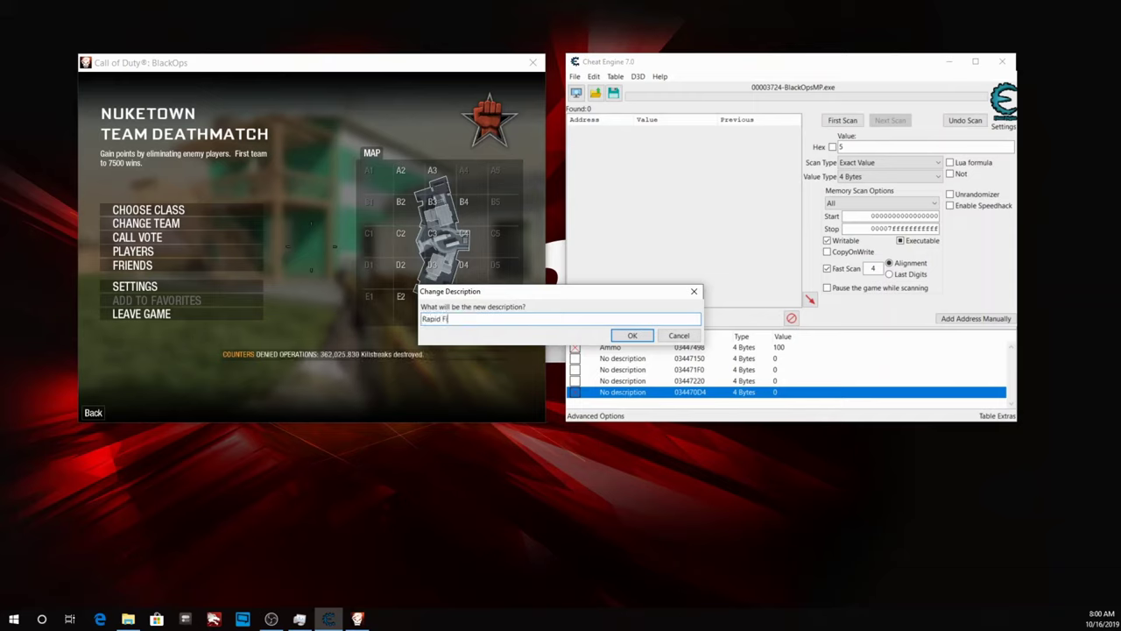
pyautogui.click(639, 339)
pyautogui.click(635, 358)
pyautogui.keyDown('shift'); pyautogui.click(617, 380); pyautogui.keyUp('shift')
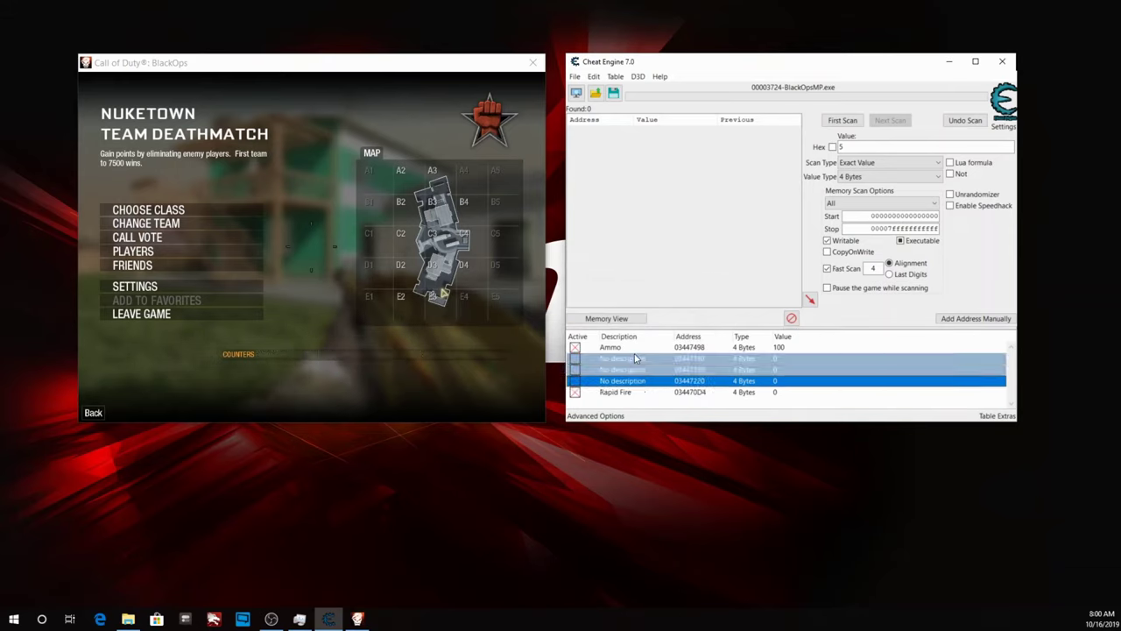
pyautogui.rightClick(606, 372)
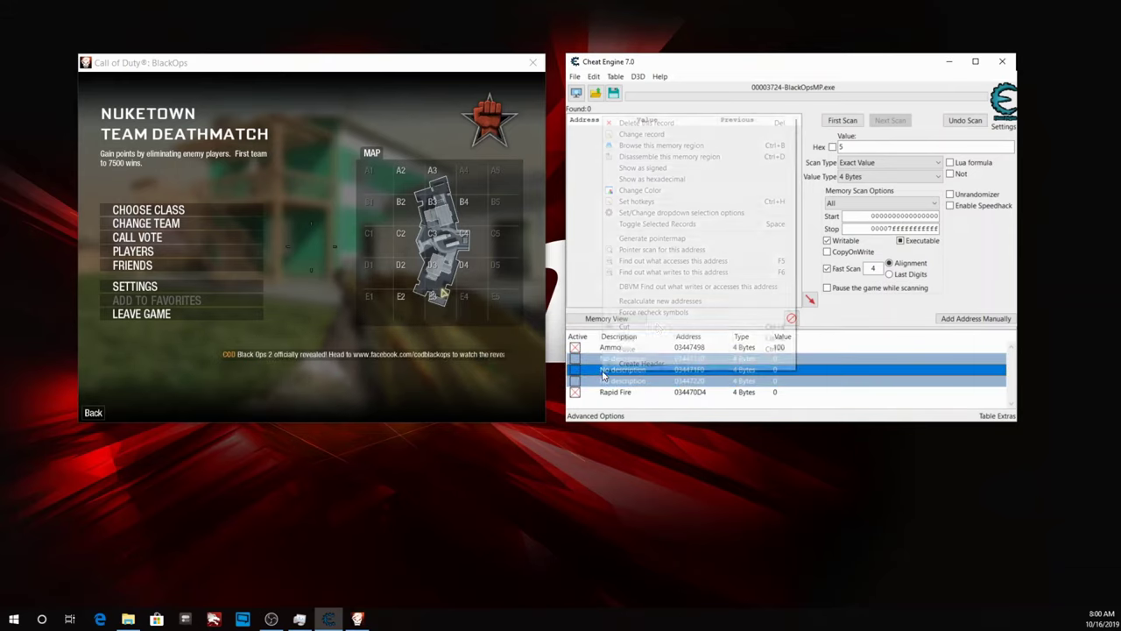
pyautogui.click(713, 124)
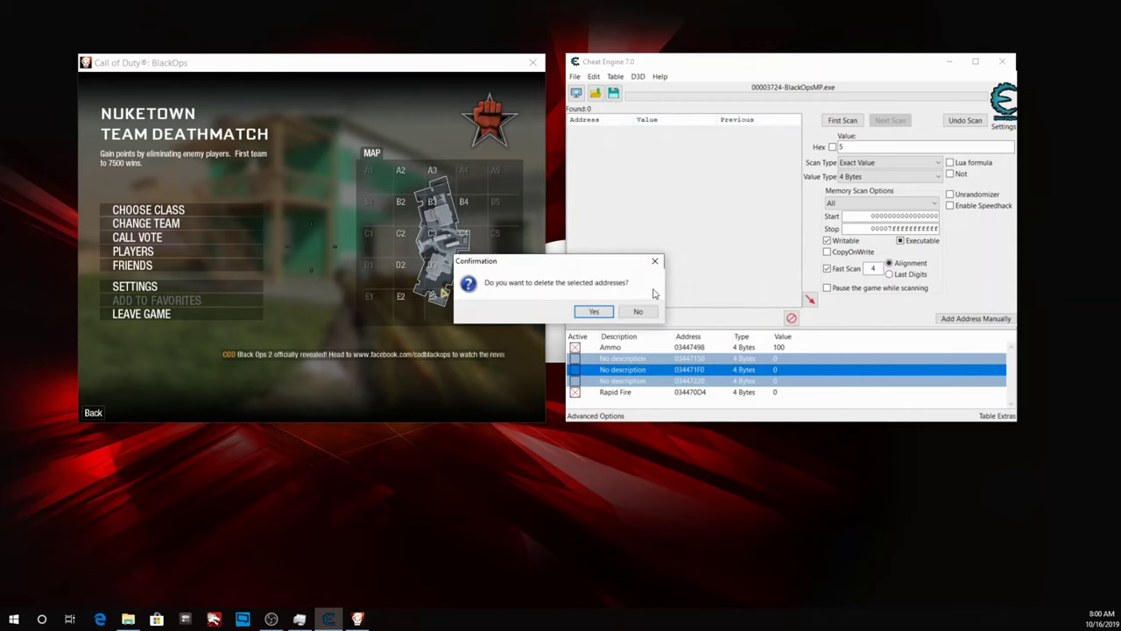
pyautogui.click(594, 312)
# - Resume the match and strafe back and forth across the yard with the SPAS-12
pyautogui.click(341, 286)
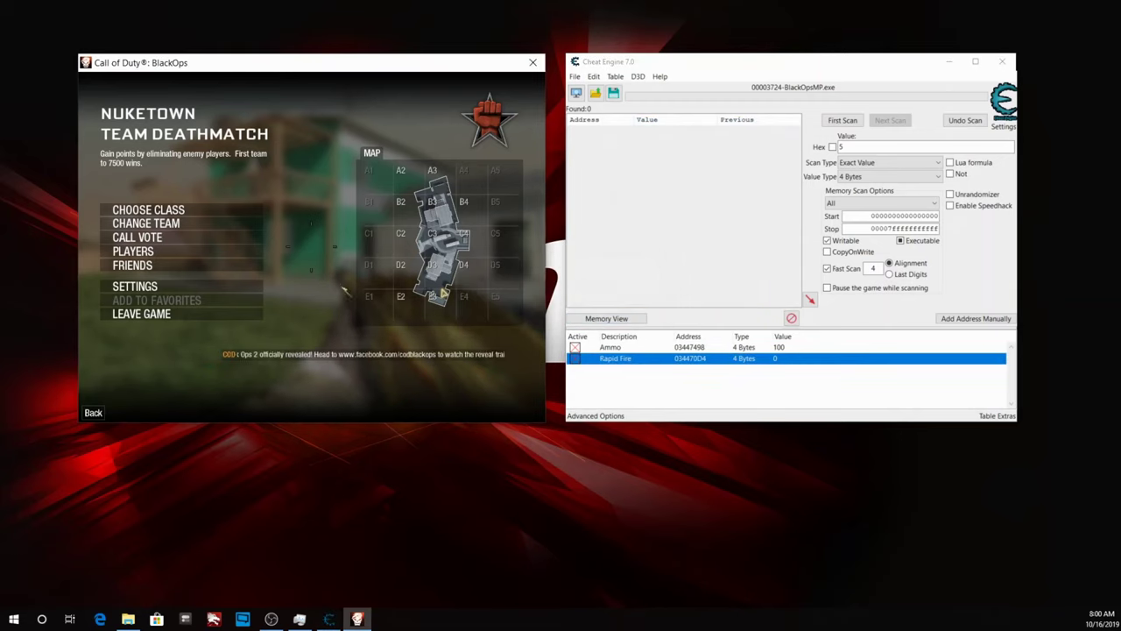
pyautogui.press('Escape')
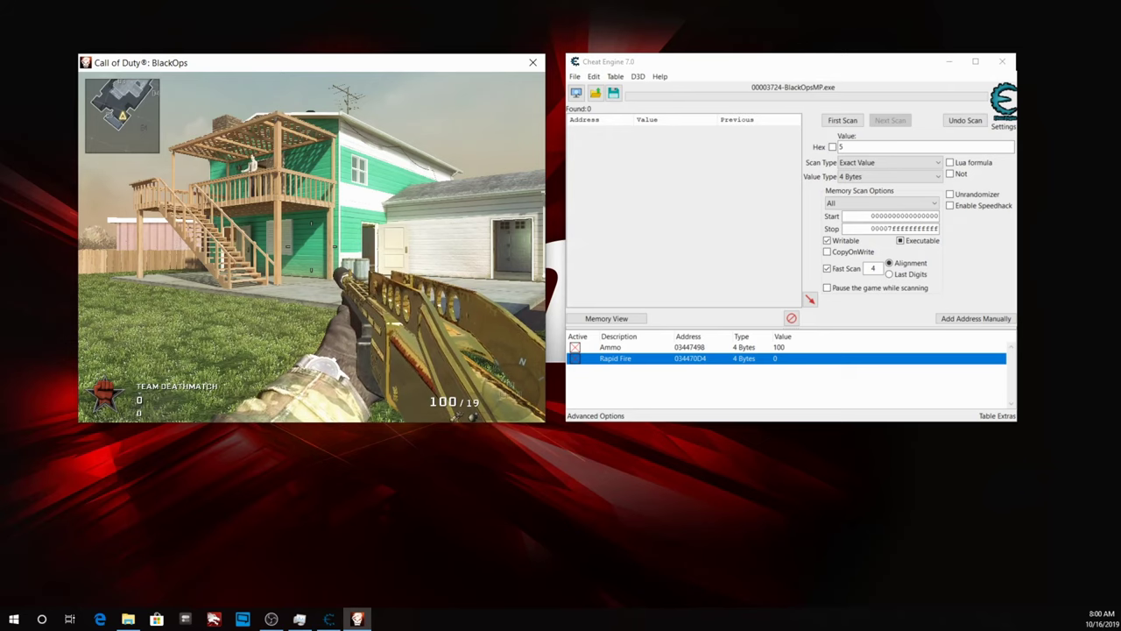
pyautogui.press('s')
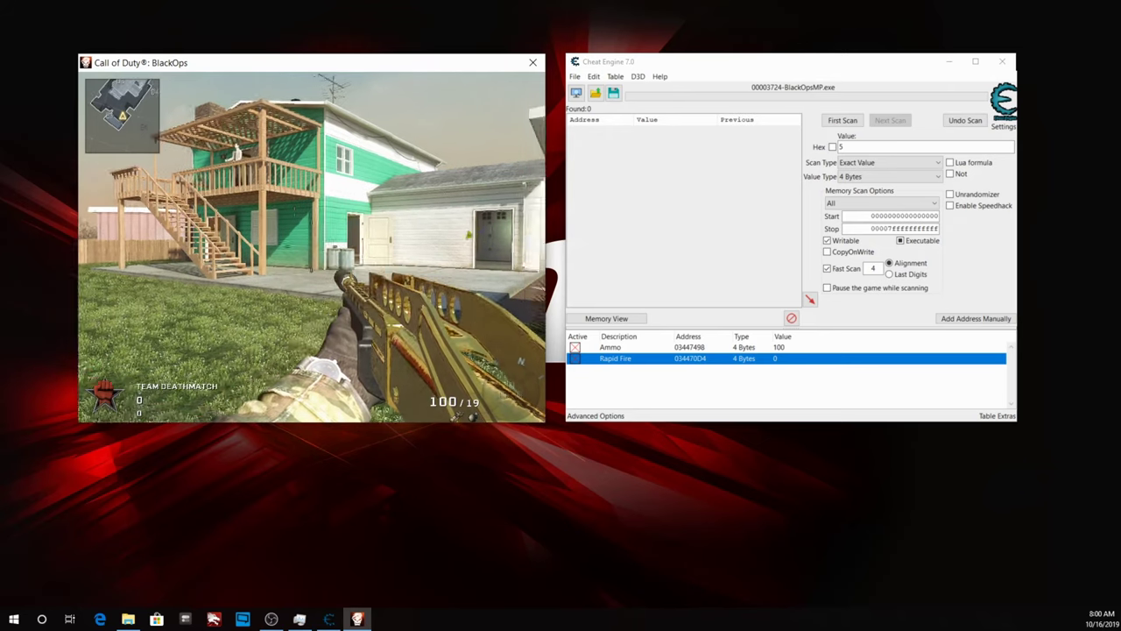
pyautogui.press('d')
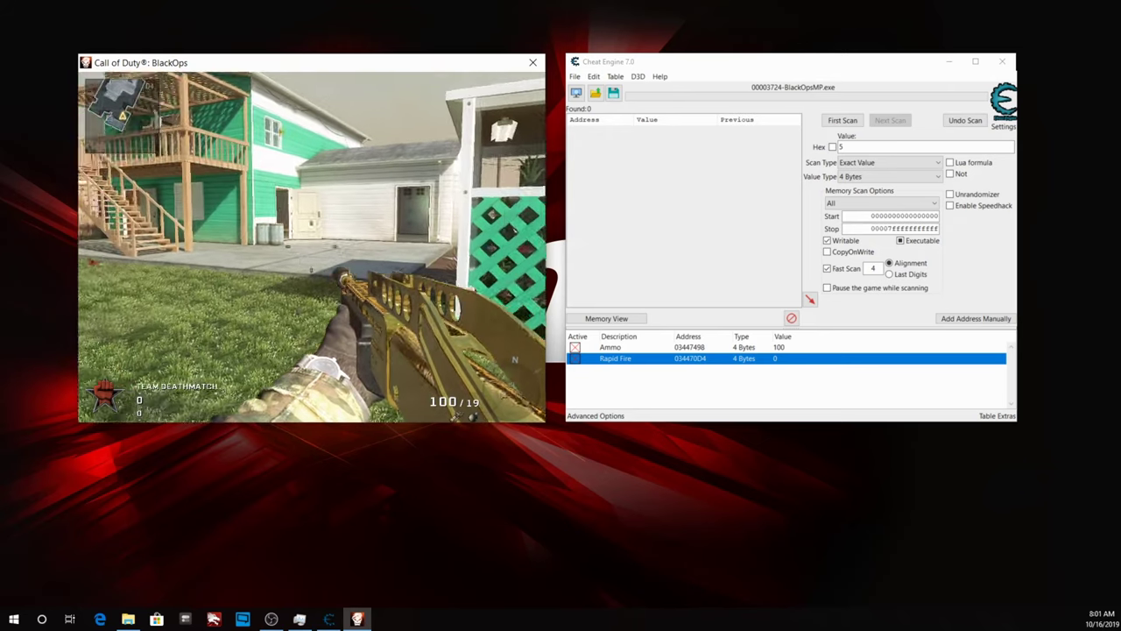
pyautogui.press('a')
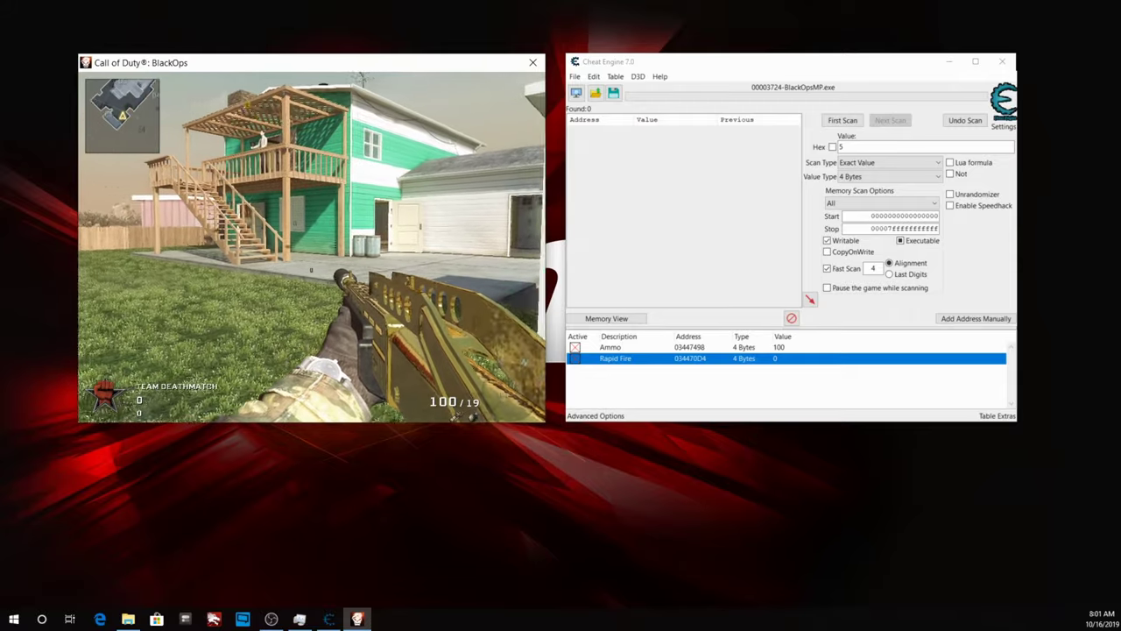
pyautogui.press('d')
pyautogui.press('a')
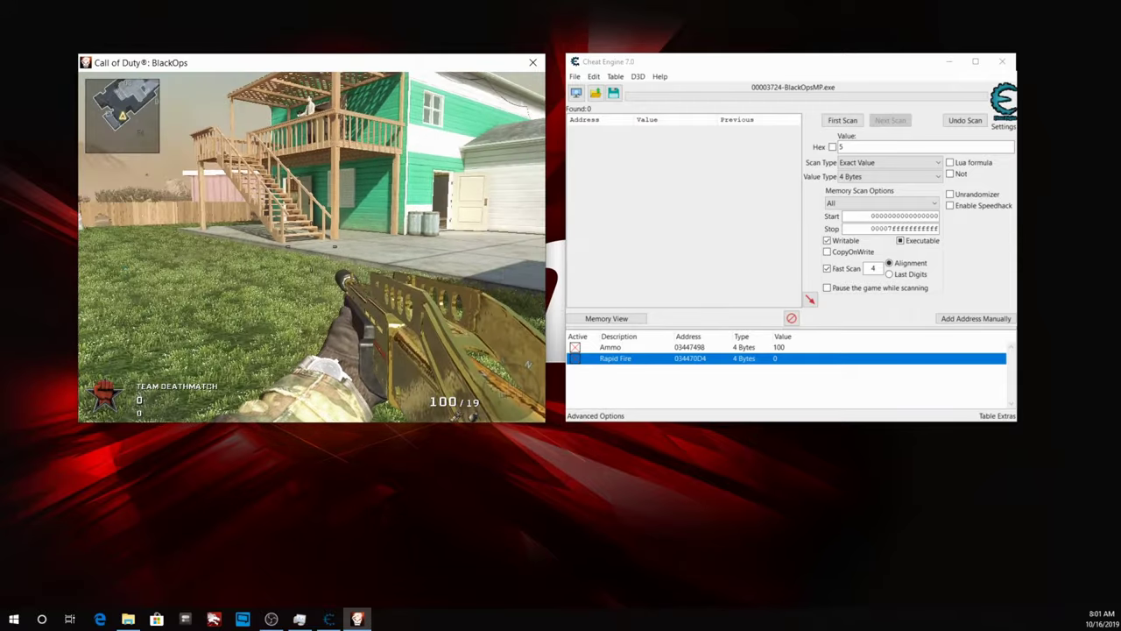
pyautogui.press('d')
pyautogui.press('a')
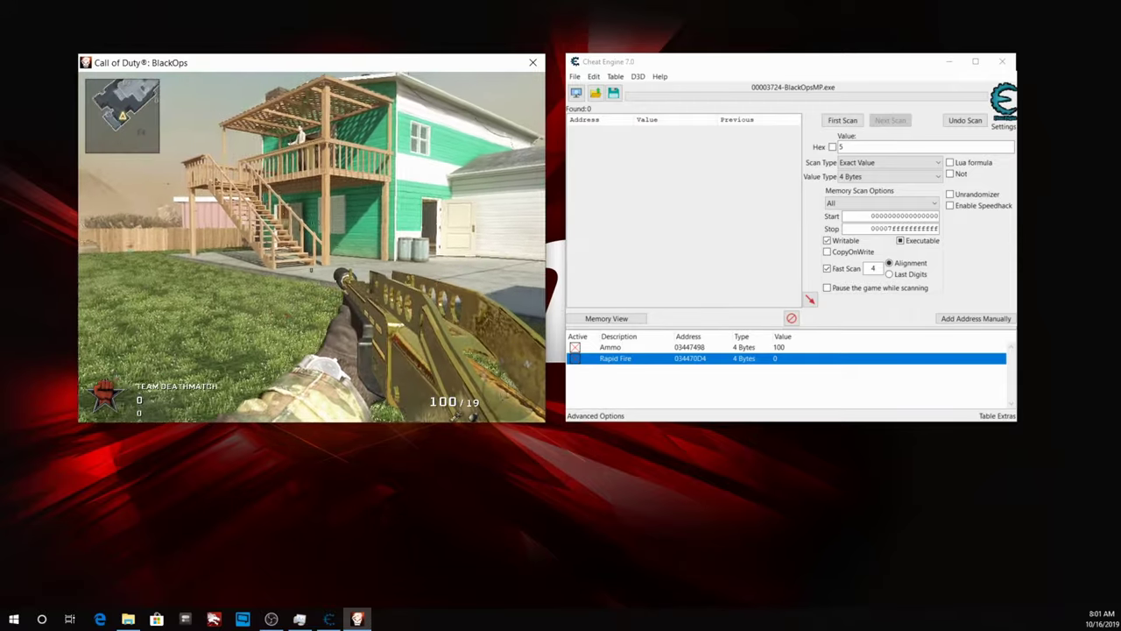
pyautogui.press('d')
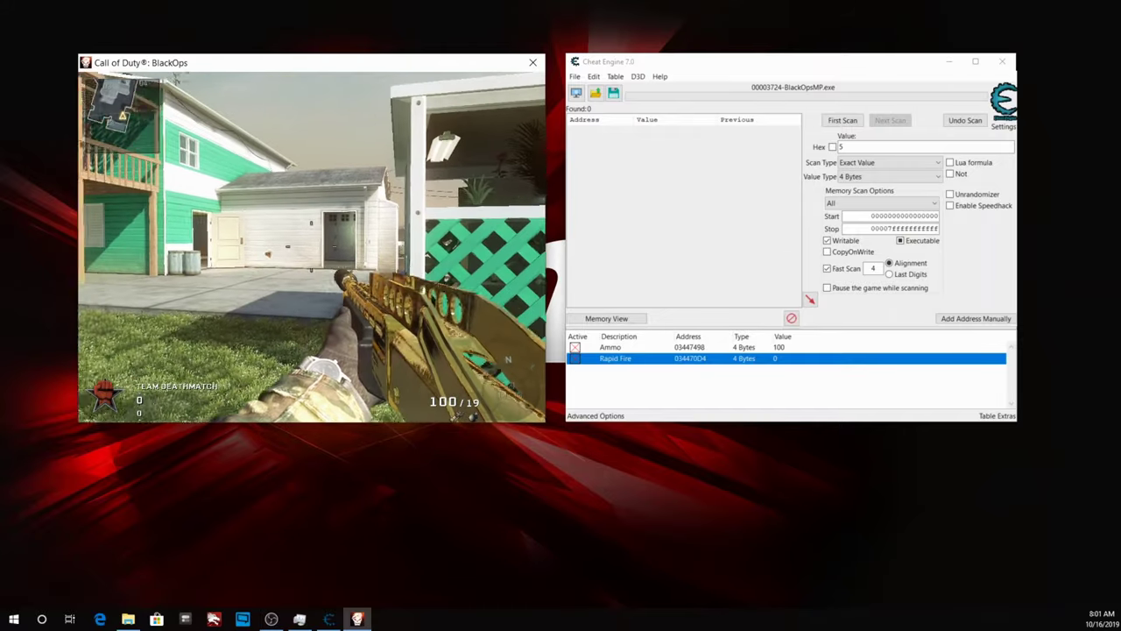
pyautogui.press('a')
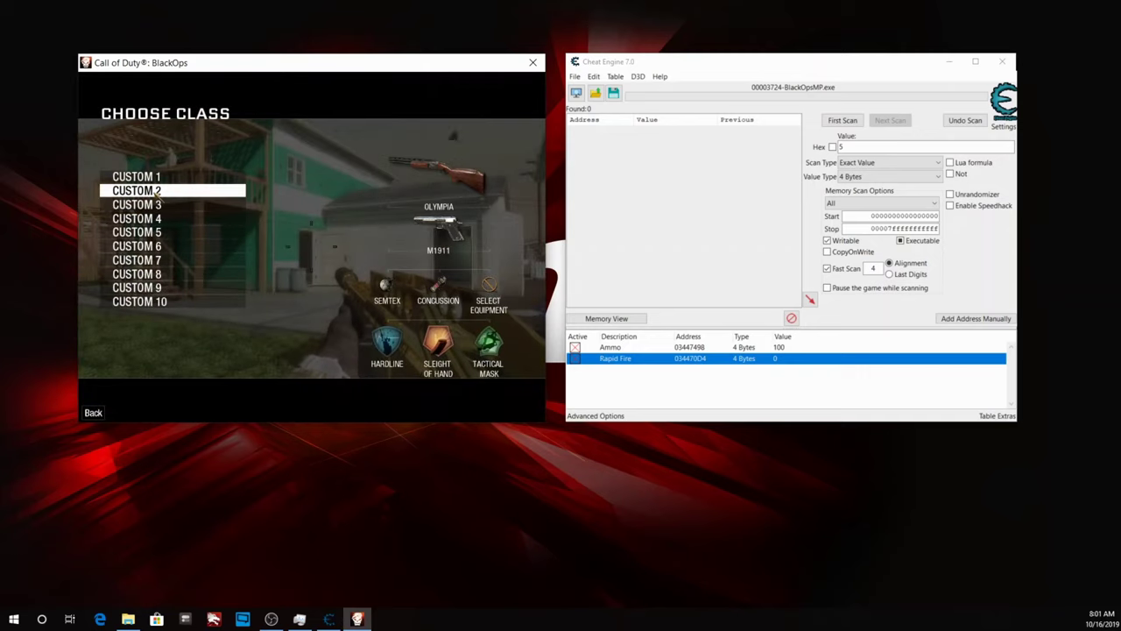
# - Switch to the Custom 8 class, resume the match to respawn with its rifle, and pause
pyautogui.click(182, 274)
pyautogui.press('Escape')
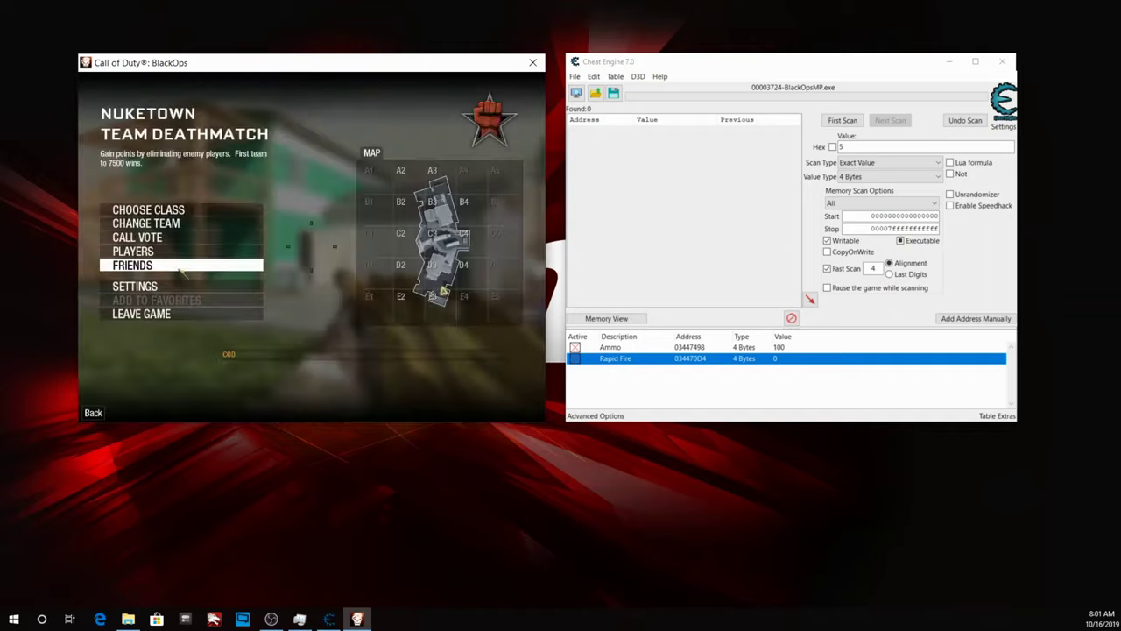
pyautogui.press('Escape')
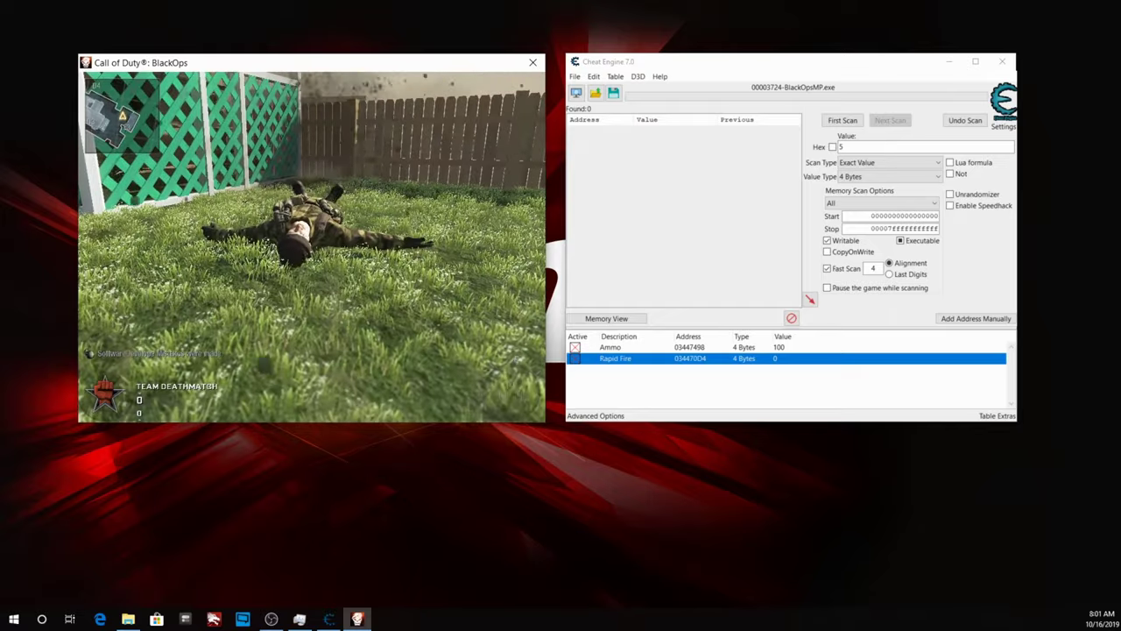
pyautogui.press('Escape')
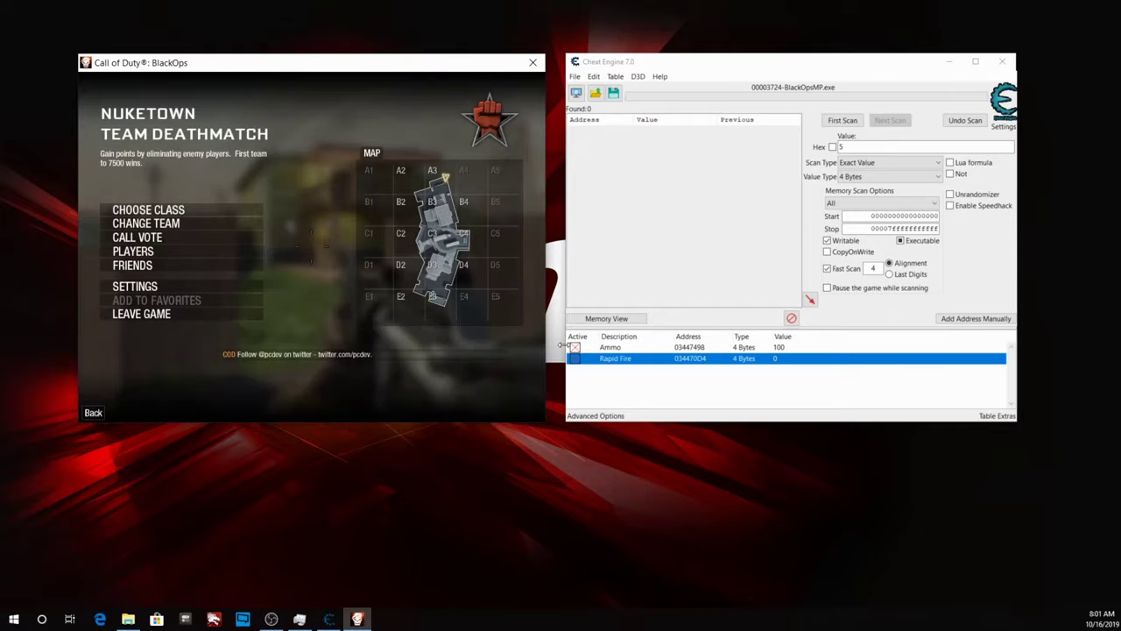
# - Unfreeze the Rapid Fire entry, resume the match to test the rifle without it, and pause
pyautogui.click(582, 366)
pyautogui.click(423, 330)
pyautogui.press('Escape')
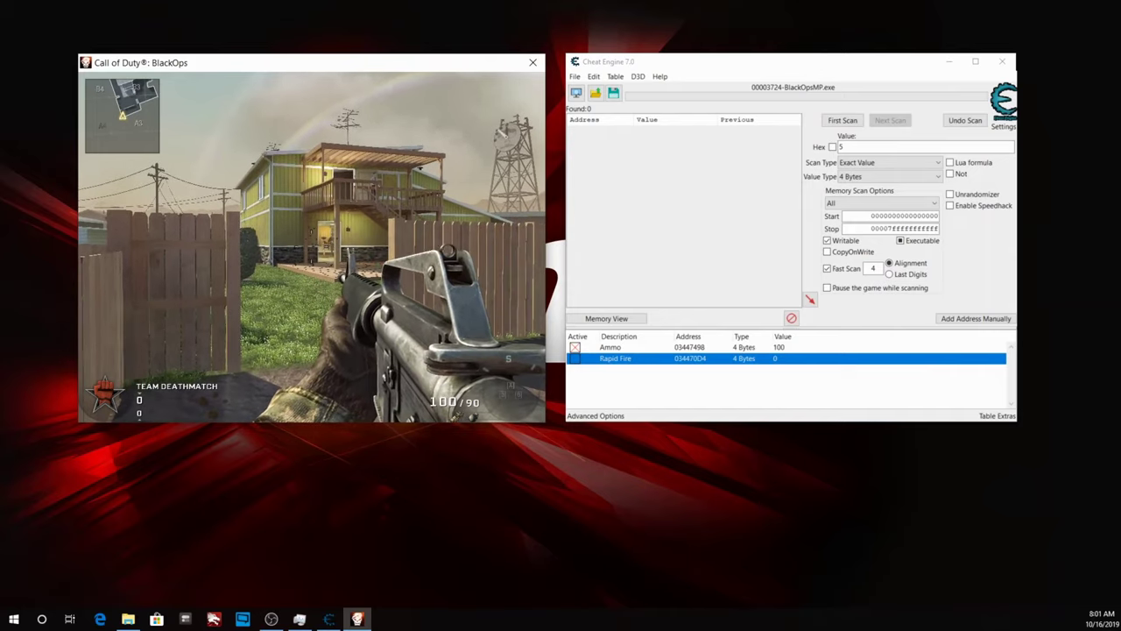
pyautogui.press('Escape')
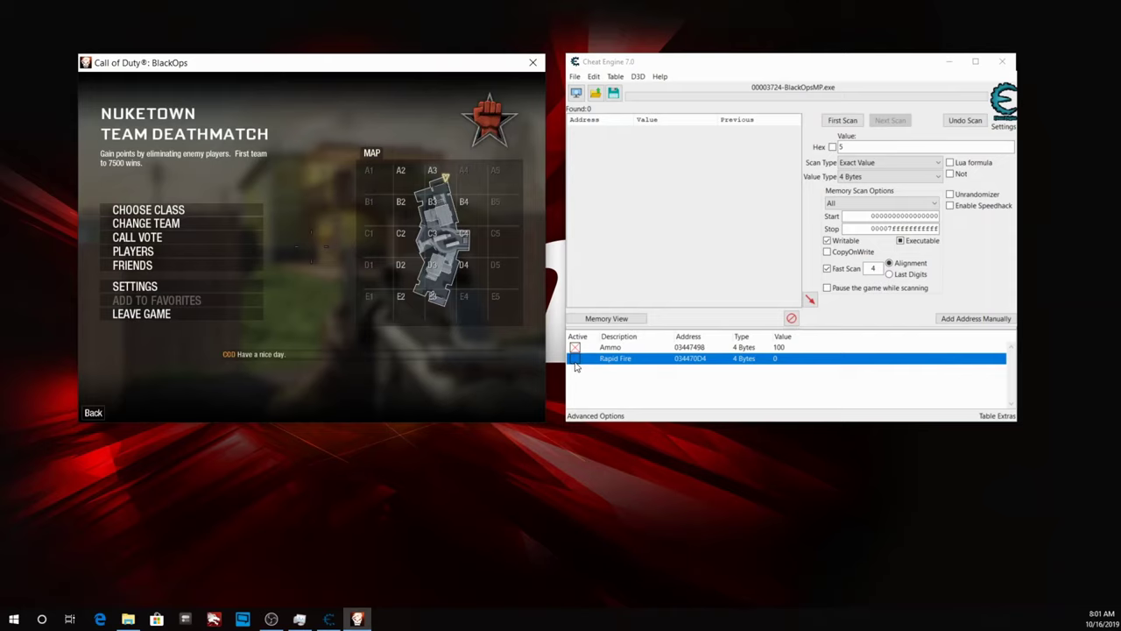
# - Freeze the Rapid Fire entry again, resume the match, and fire the rifle repeatedly to test it
pyautogui.click(518, 355)
pyautogui.press('Escape')
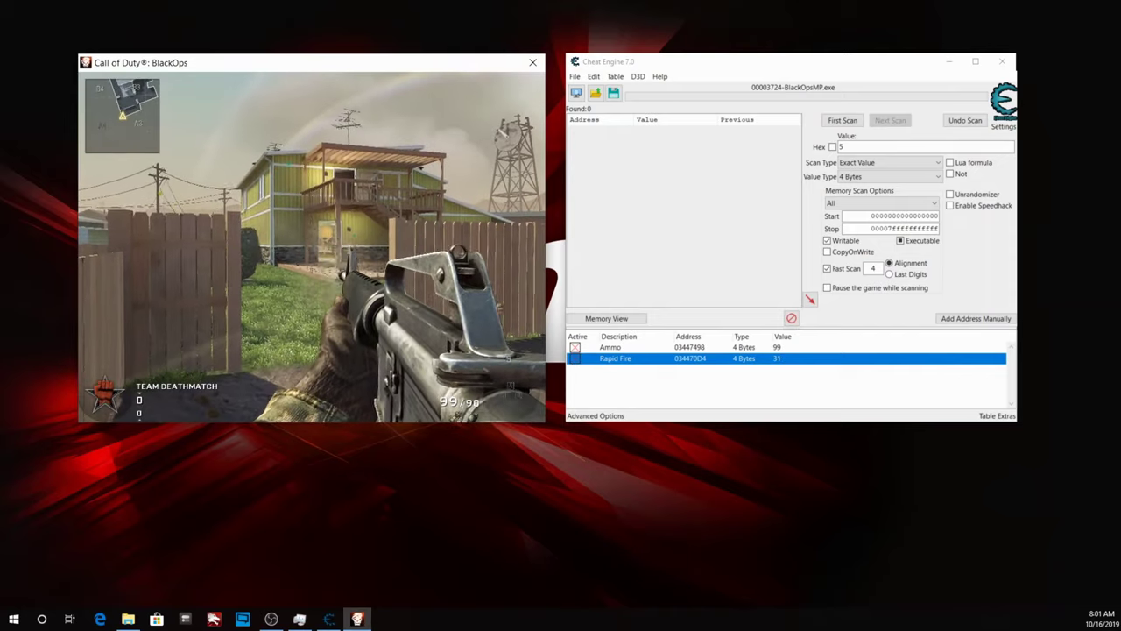
pyautogui.click(312, 246)
pyautogui.click(312, 246)
pyautogui.click(312, 246)
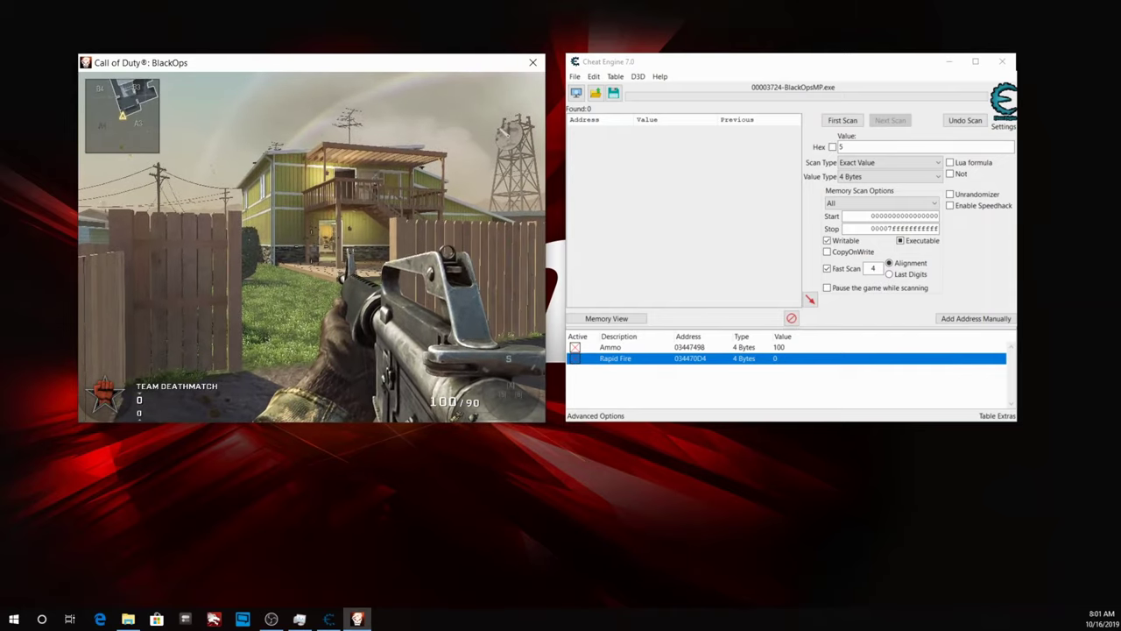